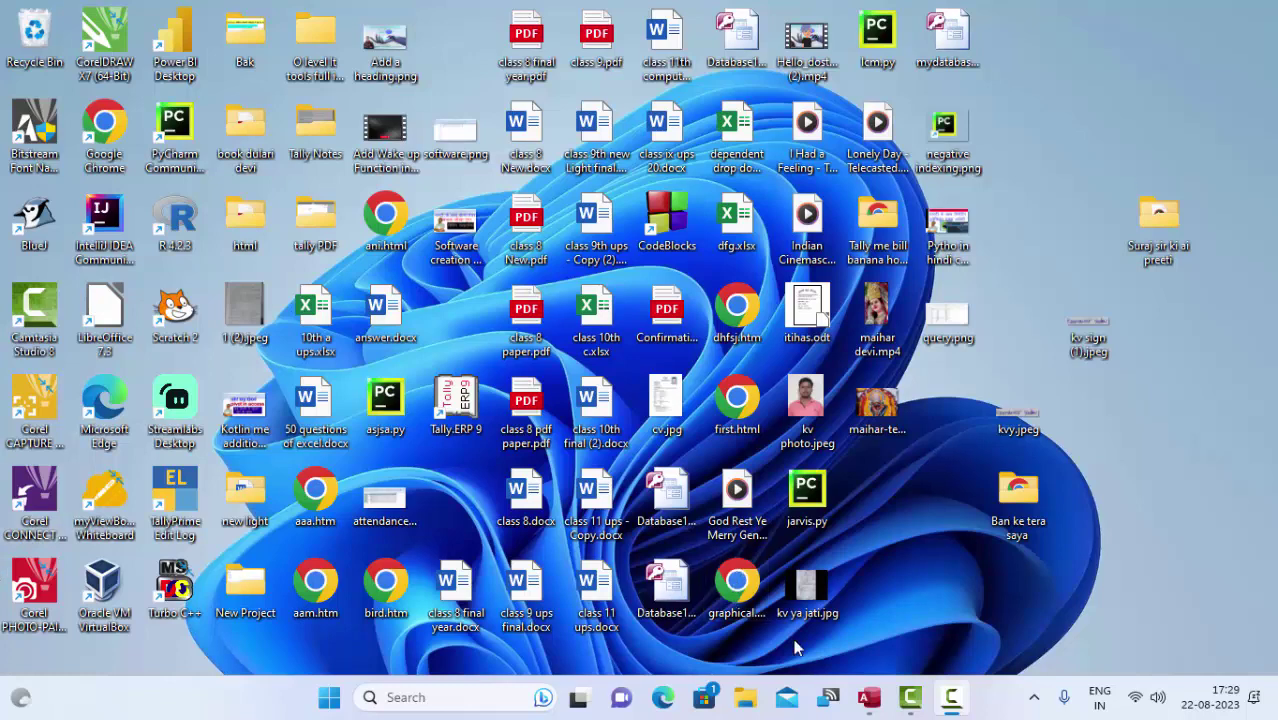
Step: Refresh the Windows desktop and bring up Microsoft Access with its recent databases
{"action": "right_click", "coordinate": [1146, 500]}
{"action": "left_click", "coordinate": [1061, 372]}
{"action": "left_click", "coordinate": [874, 694]}
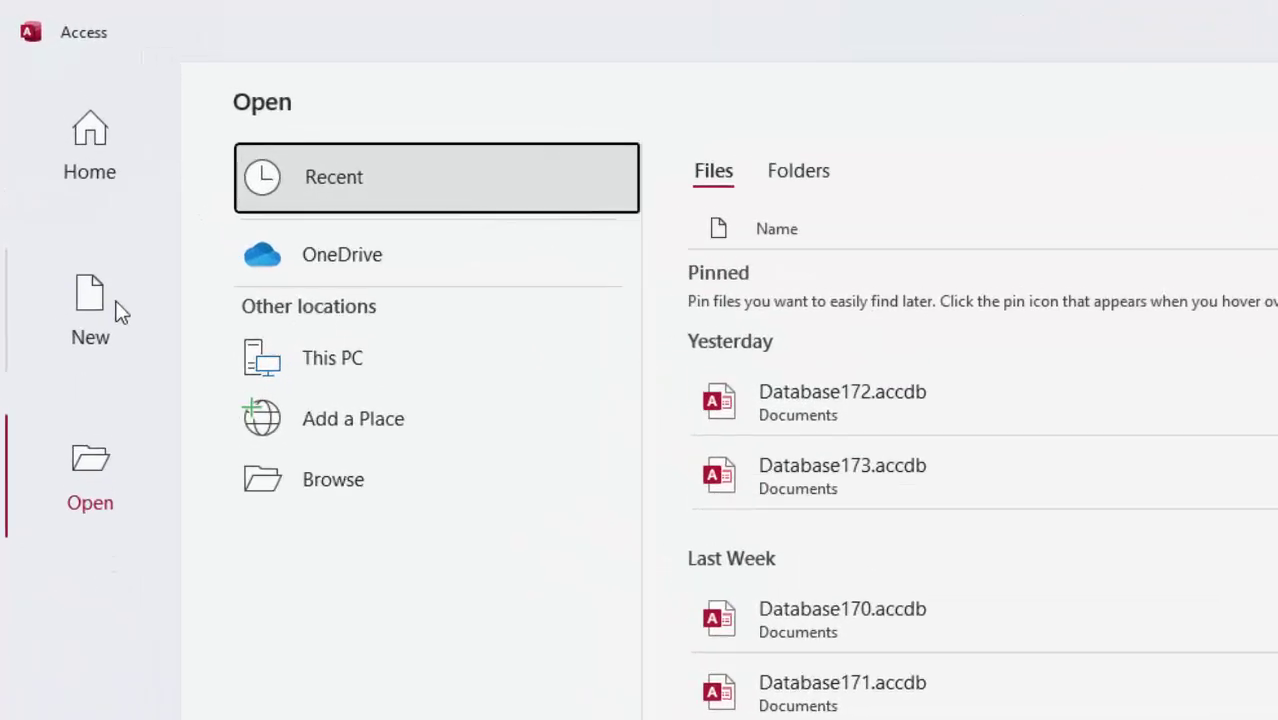
Step: Create a new blank database
{"action": "left_click", "coordinate": [84, 232]}
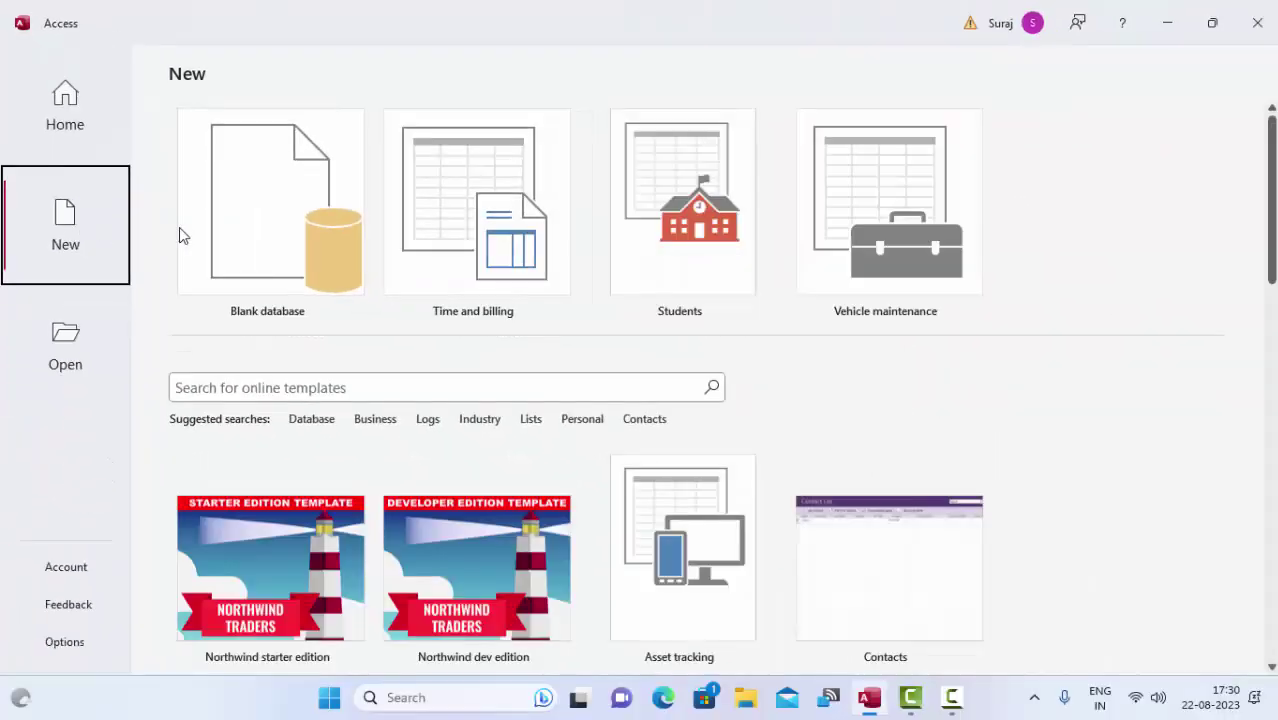
{"action": "left_click", "coordinate": [277, 225]}
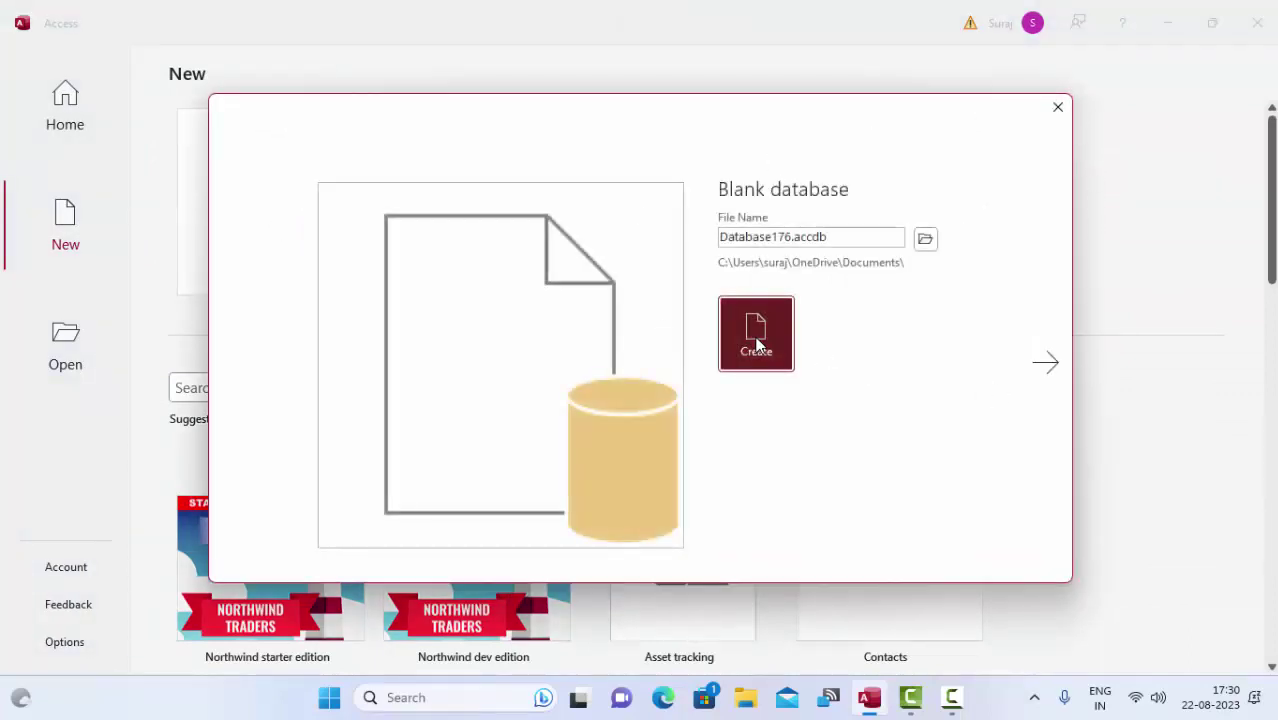
{"action": "left_click", "coordinate": [759, 345]}
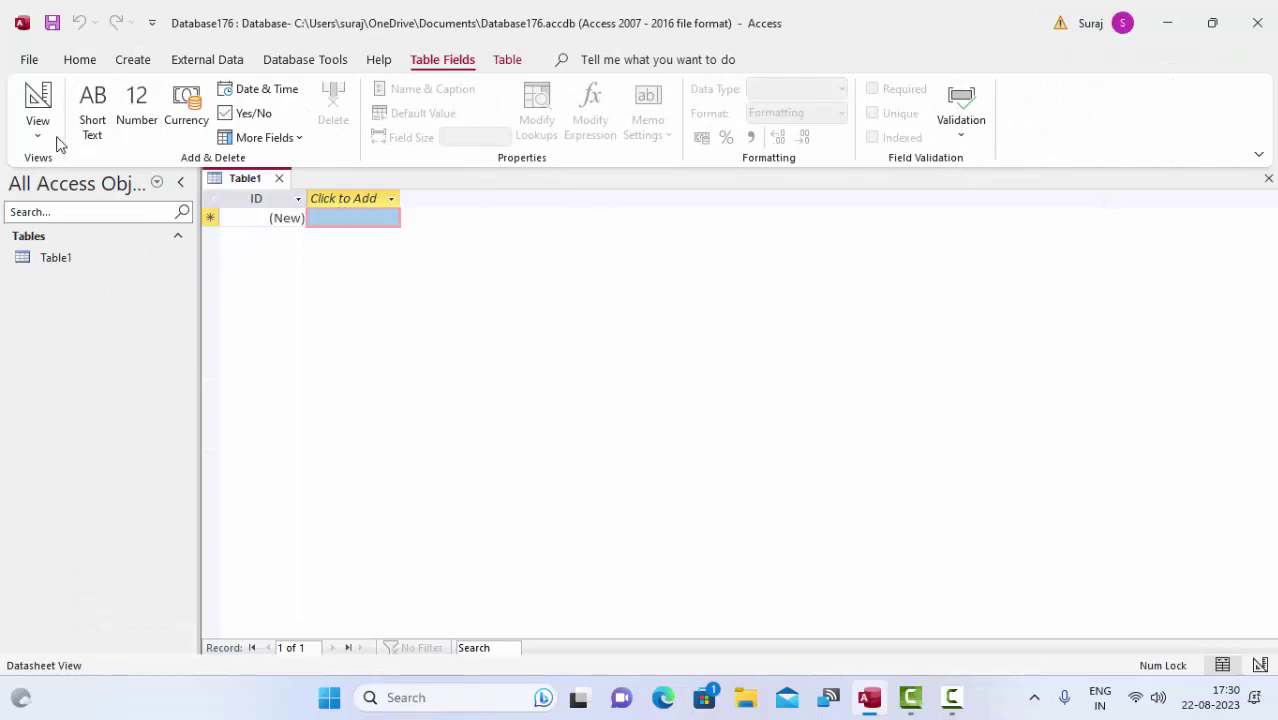
Step: Switch Table1 to Design view and name the table Vatcalculation when prompted to save
{"action": "left_click", "coordinate": [37, 95]}
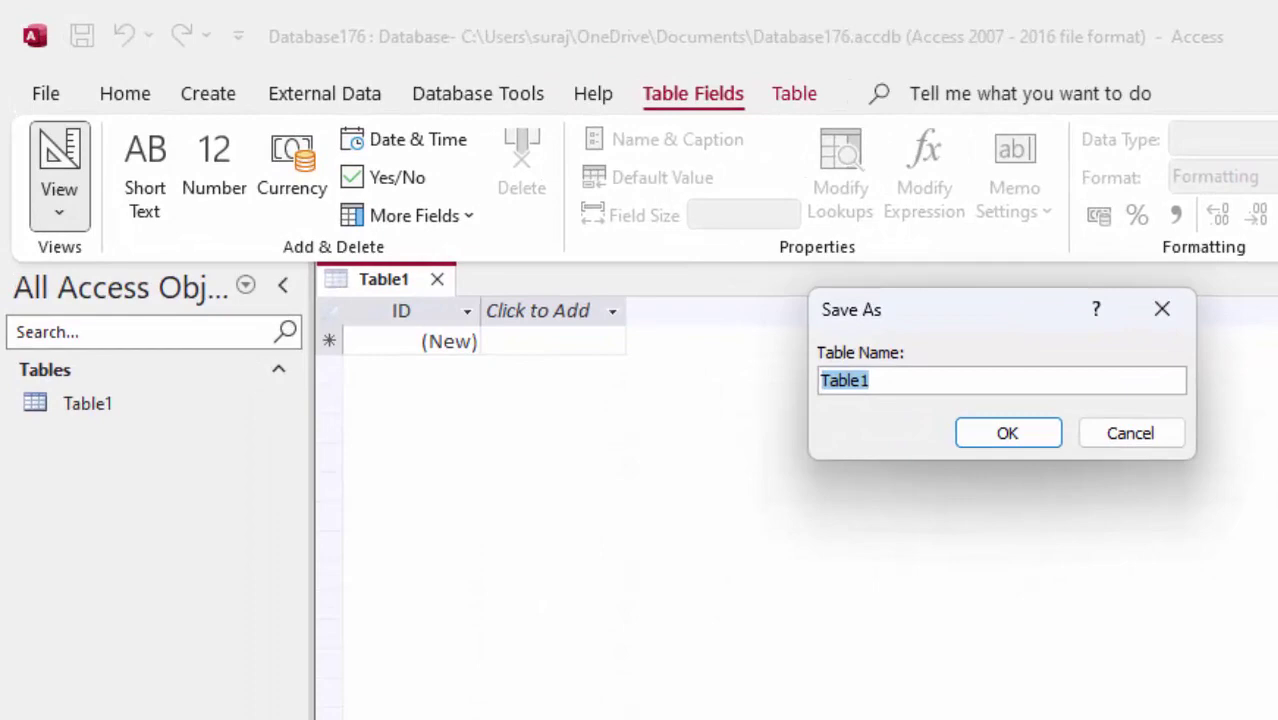
{"action": "key", "text": "BackSpace"}
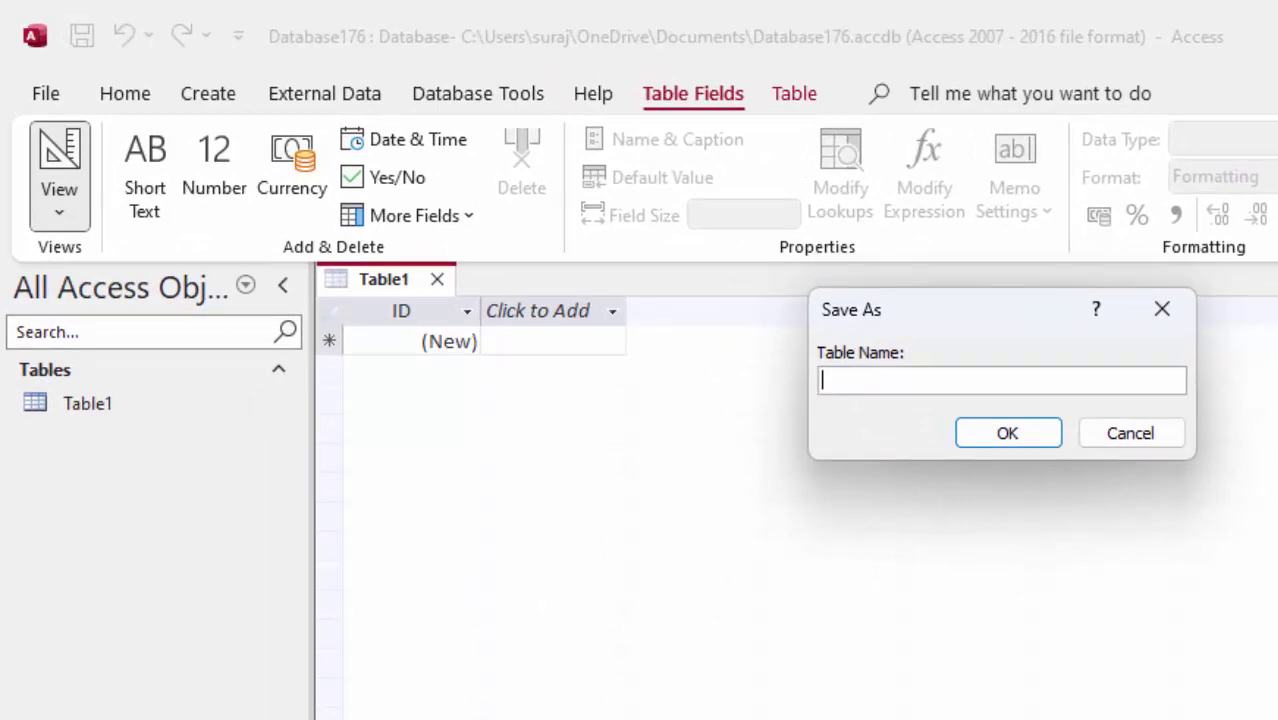
{"action": "type", "text": "Vatcal"}
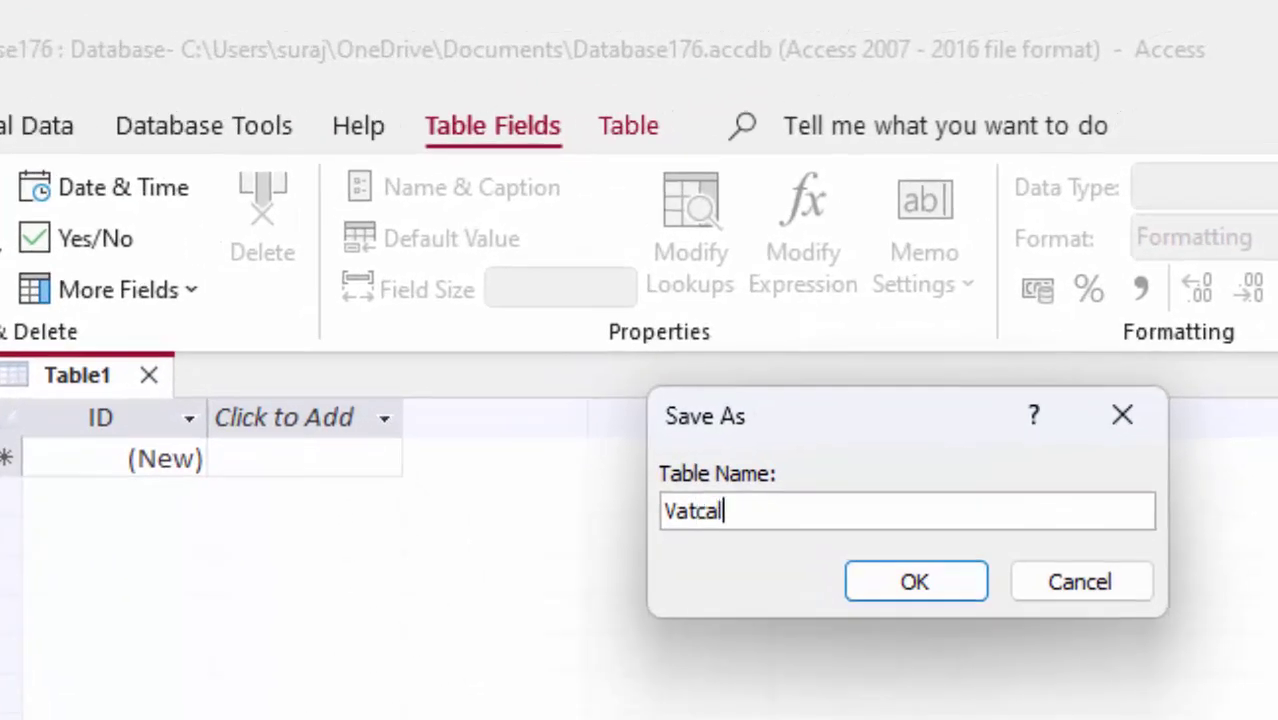
{"action": "type", "text": "culation"}
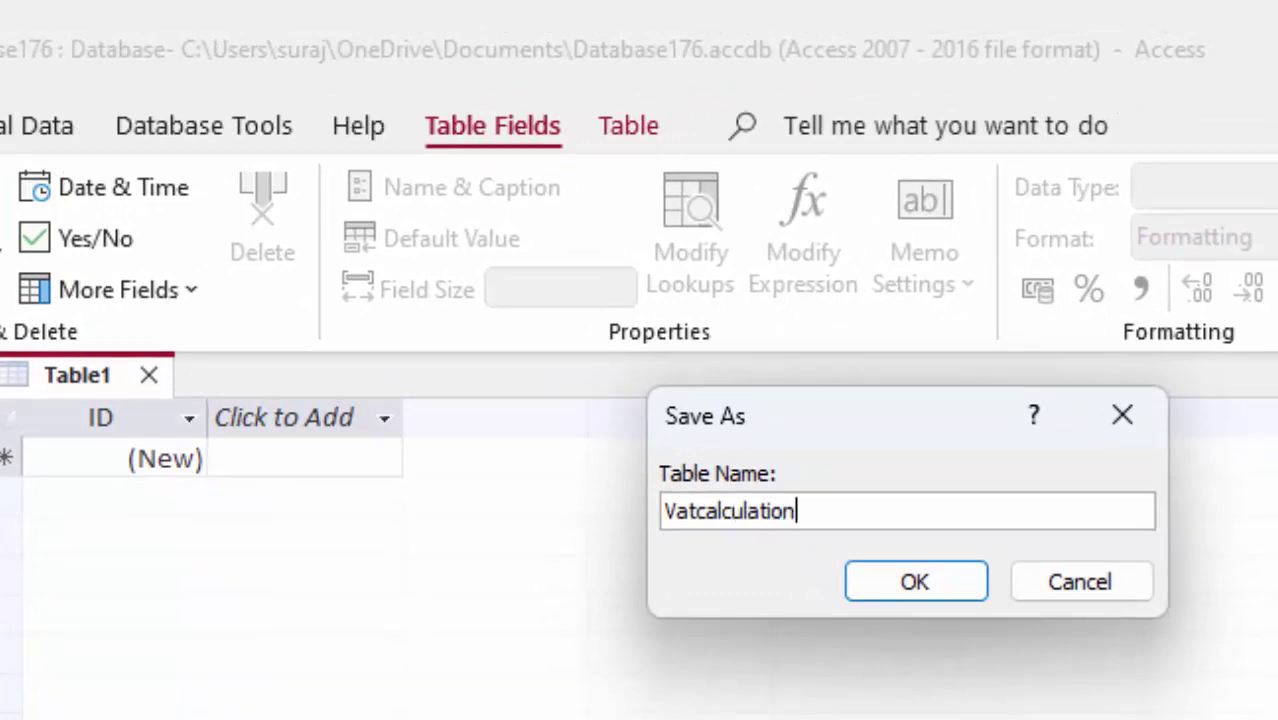
Step: Save the table as Vatcalculation and keep the ID field as AutoNumber
{"action": "key", "text": "Return"}
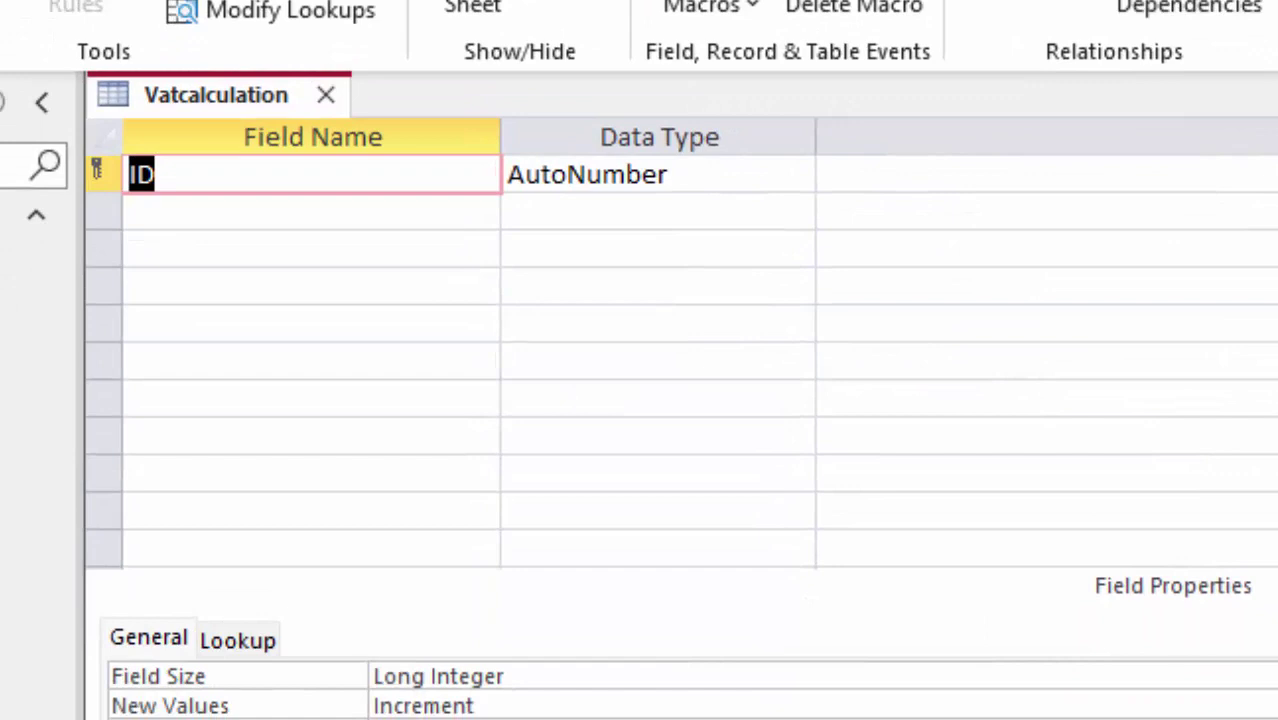
{"action": "left_click", "coordinate": [745, 172]}
{"action": "left_click", "coordinate": [805, 170]}
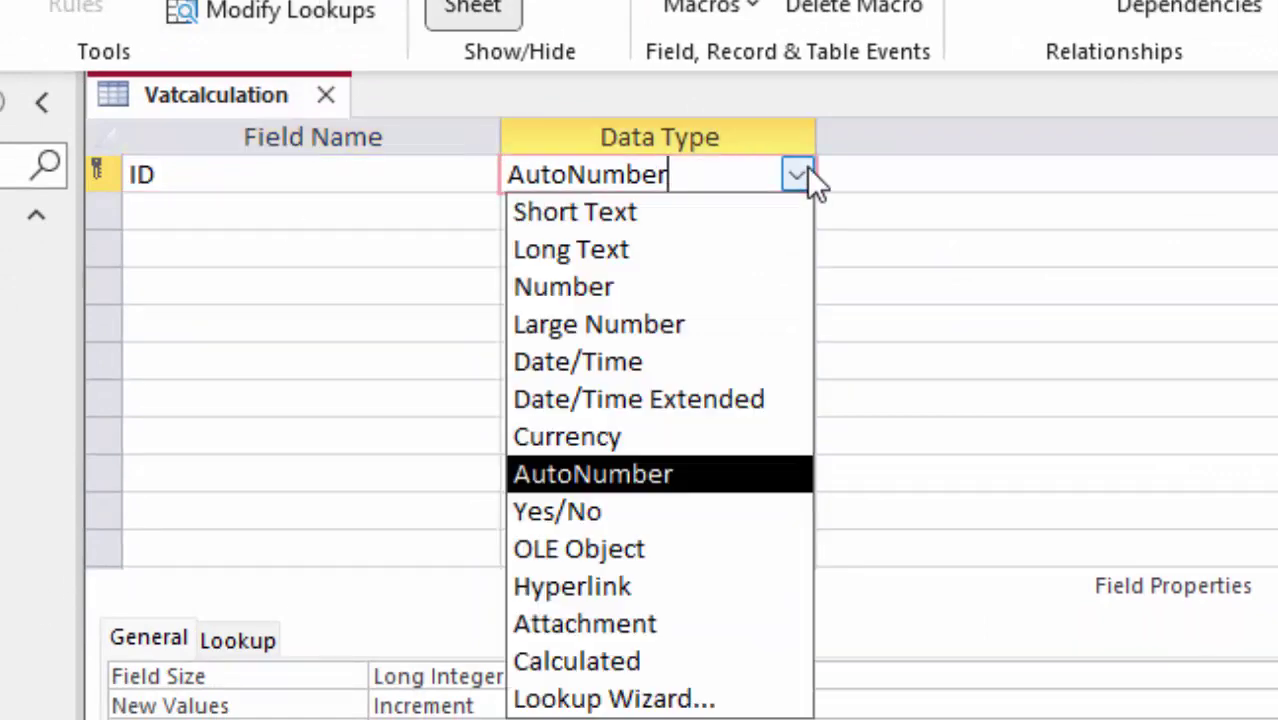
{"action": "left_click", "coordinate": [732, 214]}
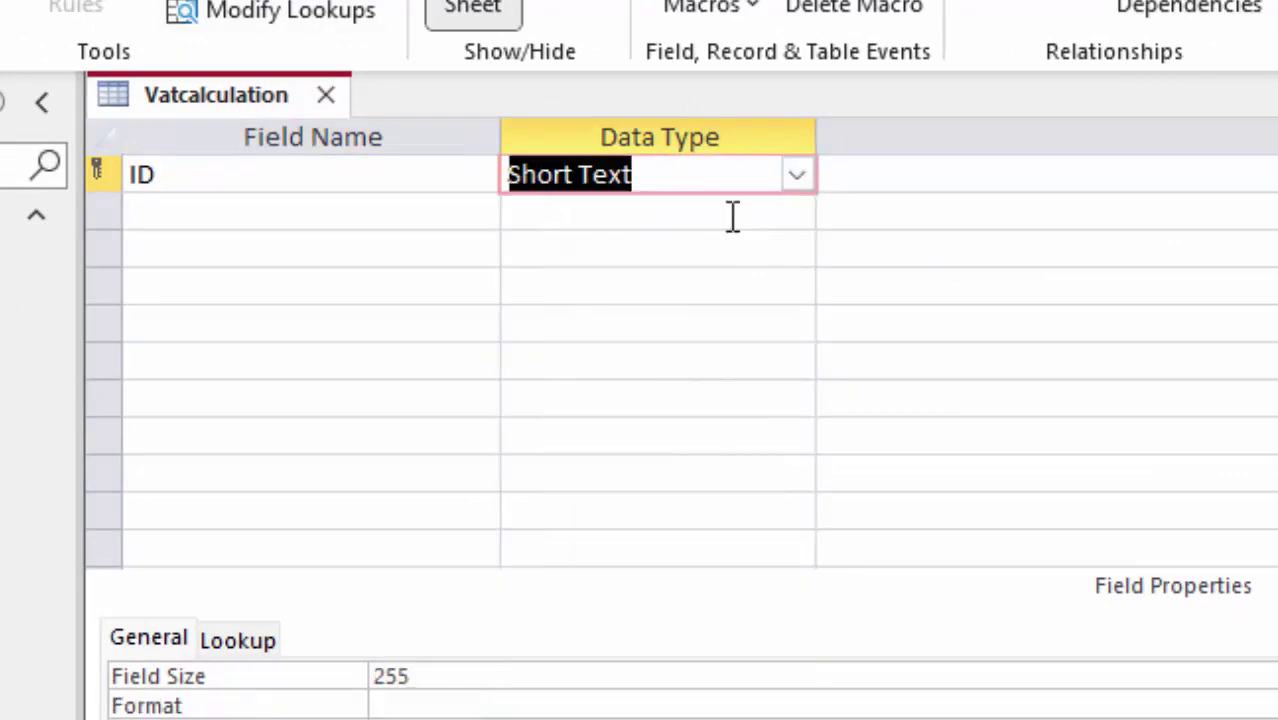
{"action": "left_click", "coordinate": [797, 174]}
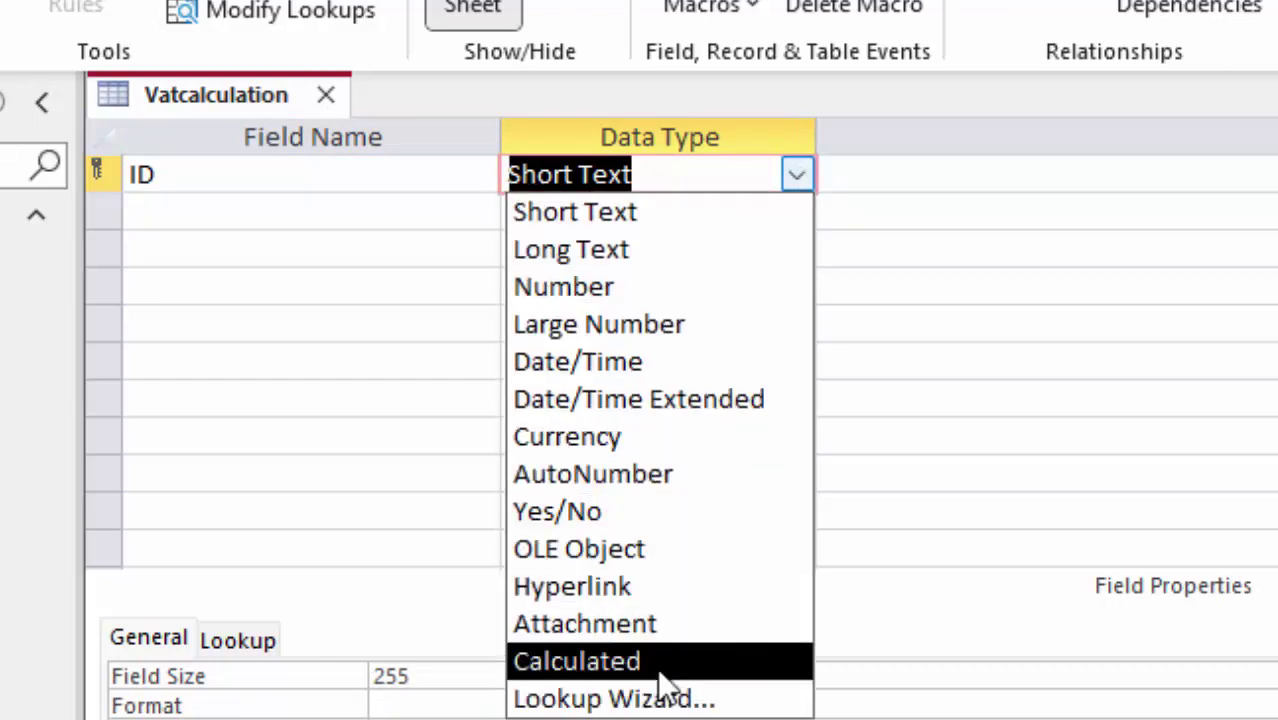
{"action": "left_click", "coordinate": [645, 486]}
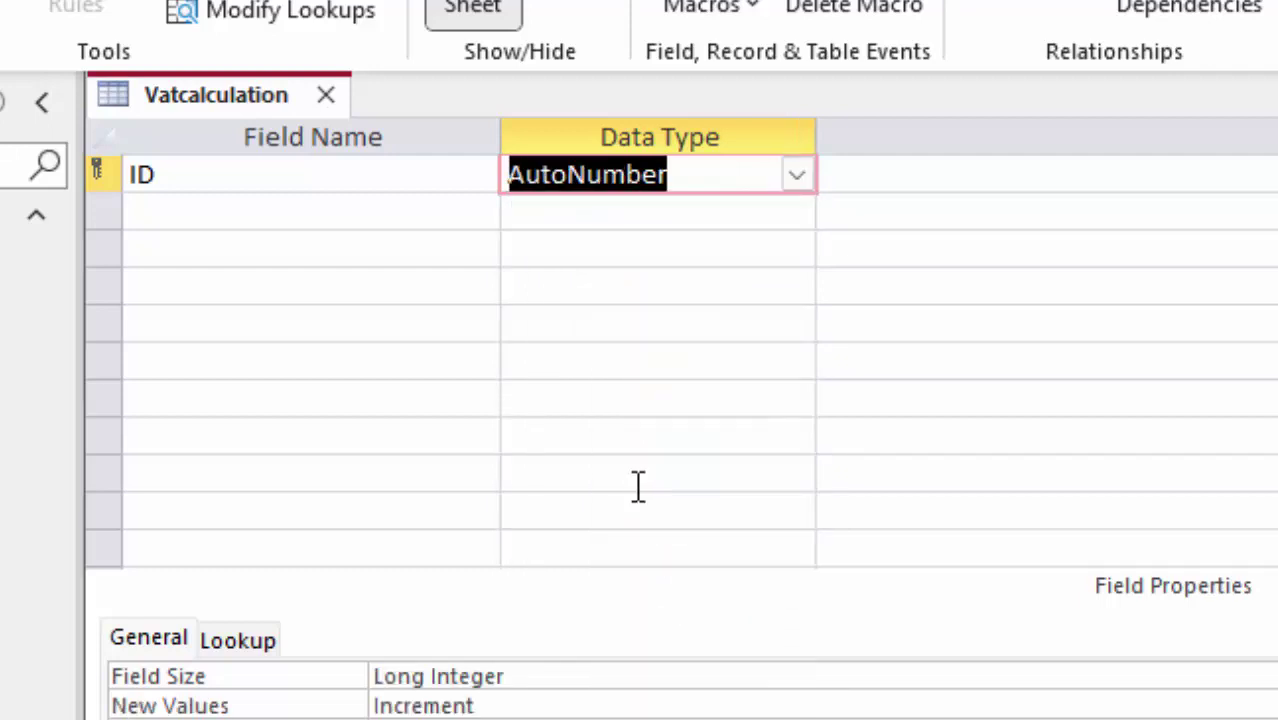
Step: Add a 'Name of Products' Short Text field below ID
{"action": "left_click", "coordinate": [331, 215]}
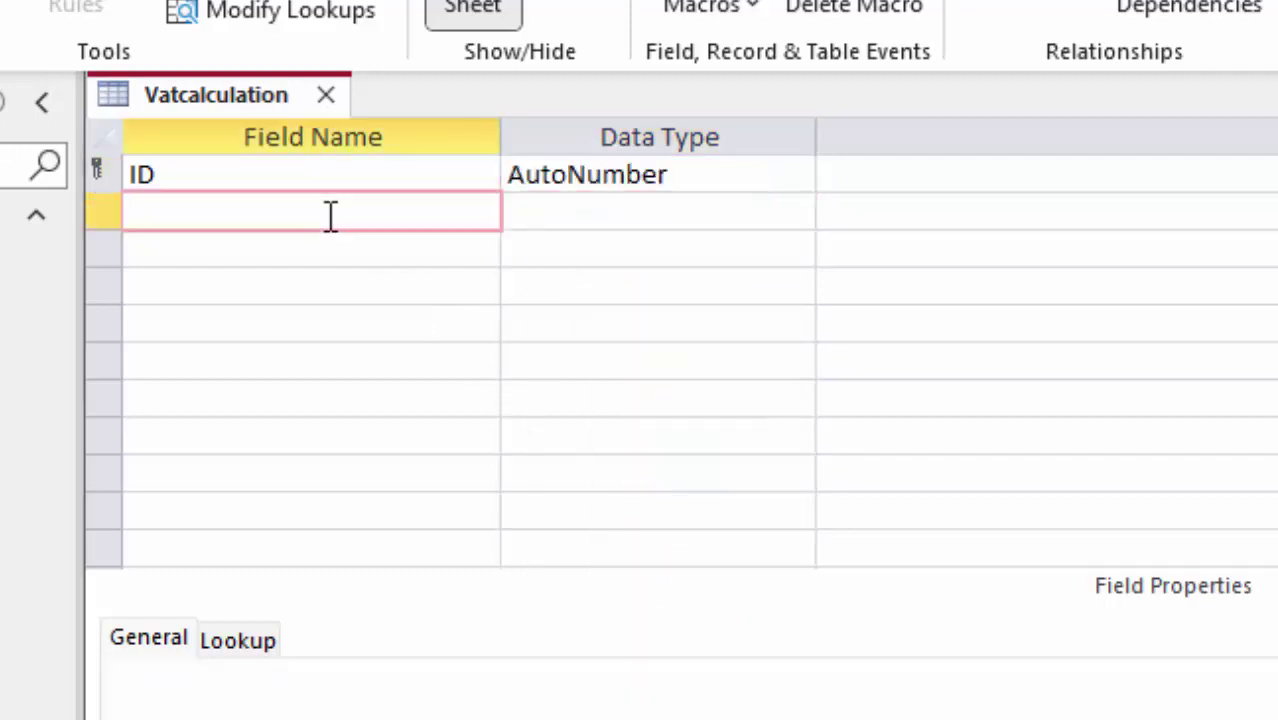
{"action": "type", "text": "Name of "}
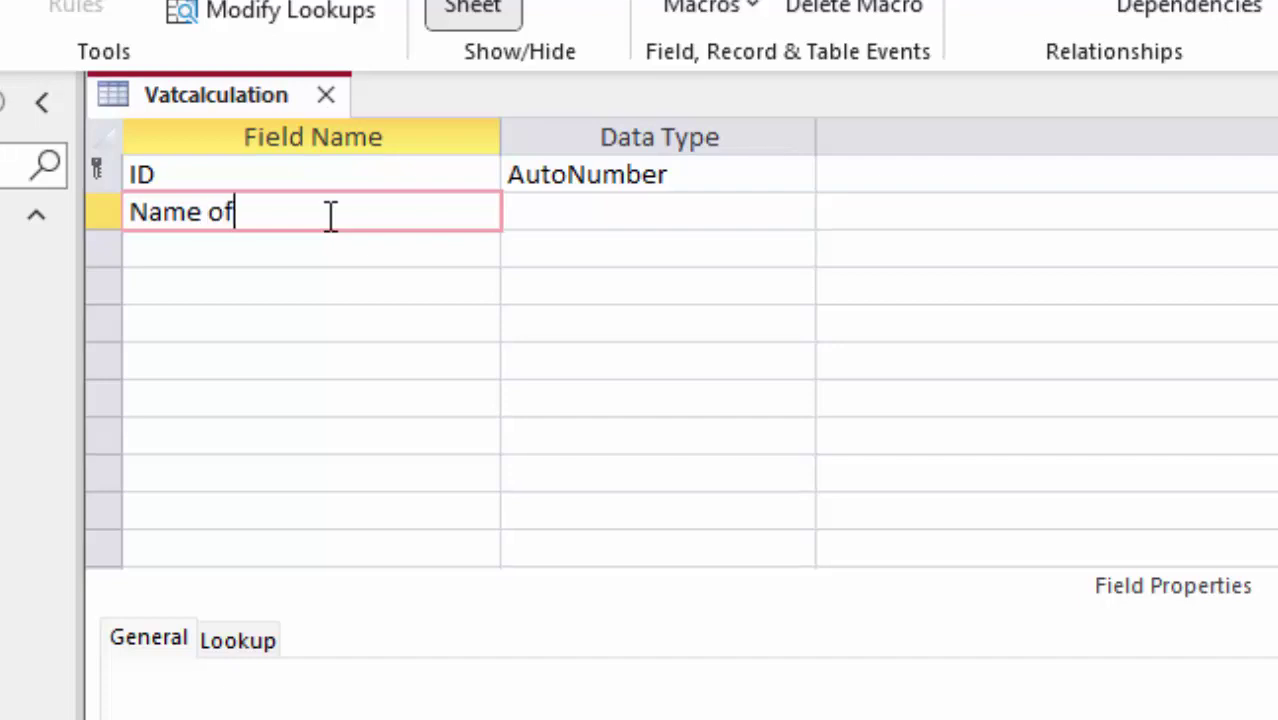
{"action": "type", "text": "Produc"}
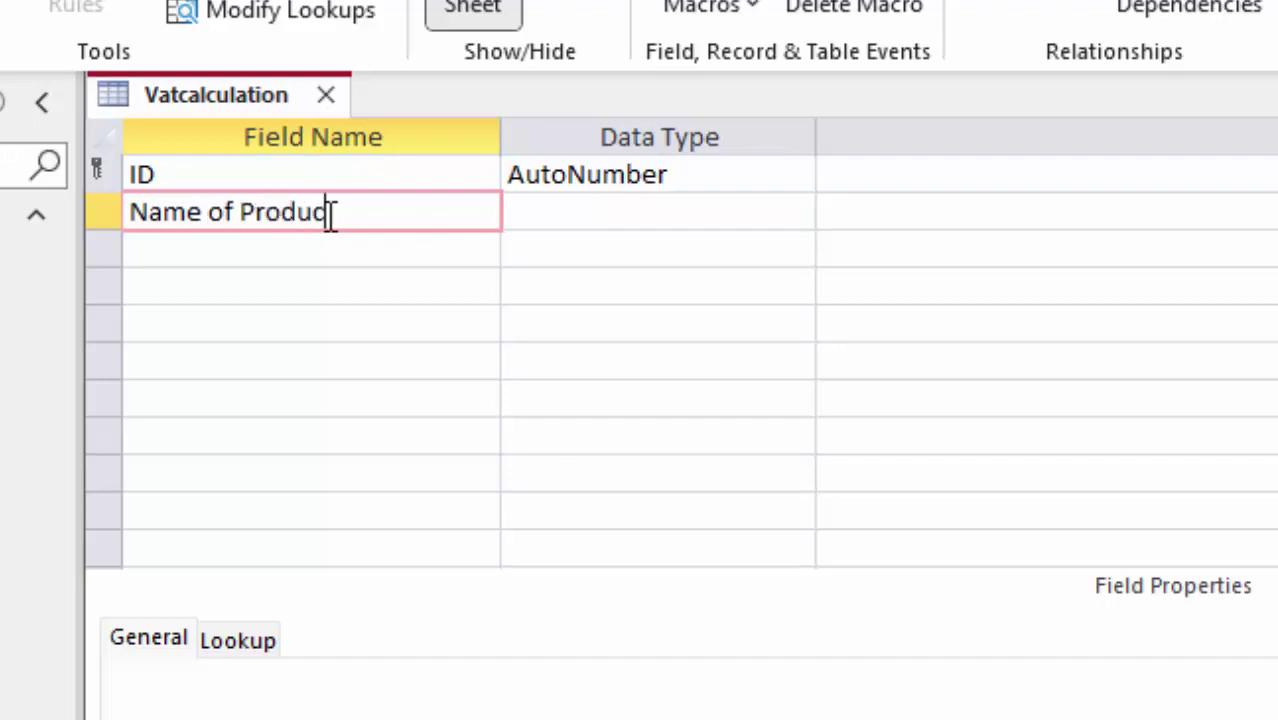
{"action": "type", "text": "ts"}
{"action": "key", "text": "Tab"}
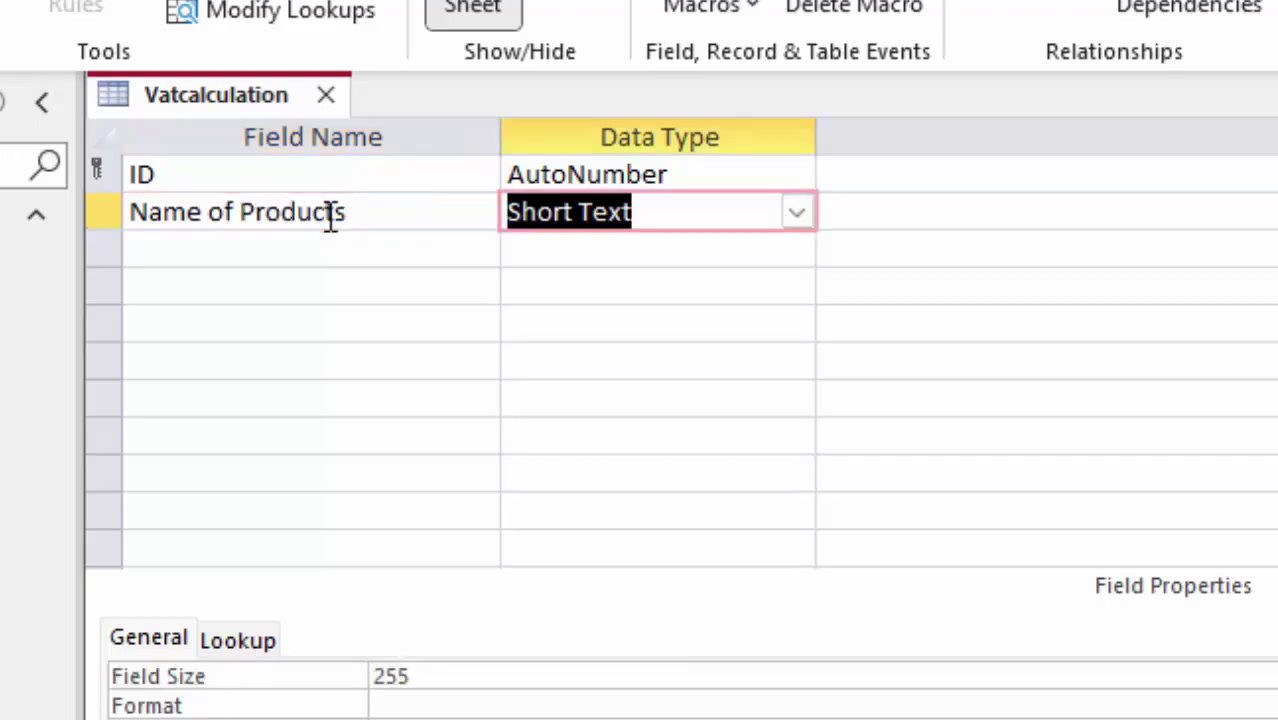
{"action": "left_click", "coordinate": [324, 251]}
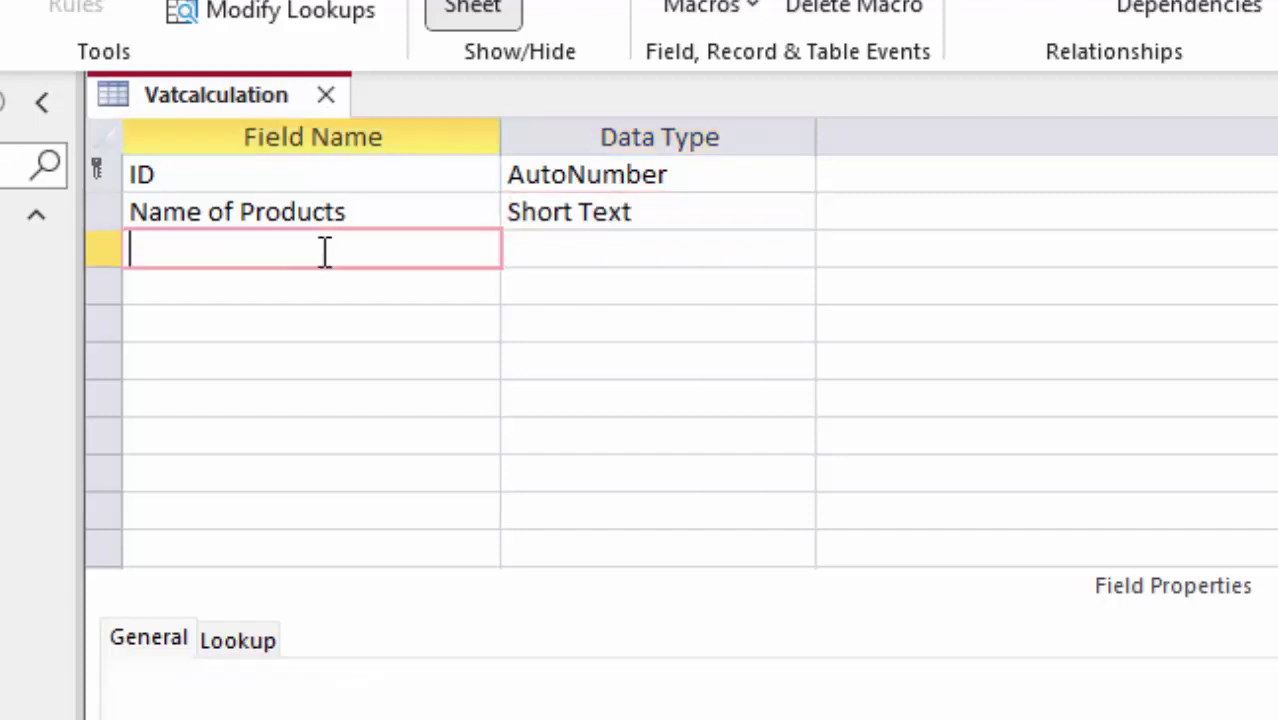
Step: Add a Price field with the Currency data type
{"action": "type", "text": "P"}
{"action": "type", "text": "rice"}
{"action": "key", "text": "Tab"}
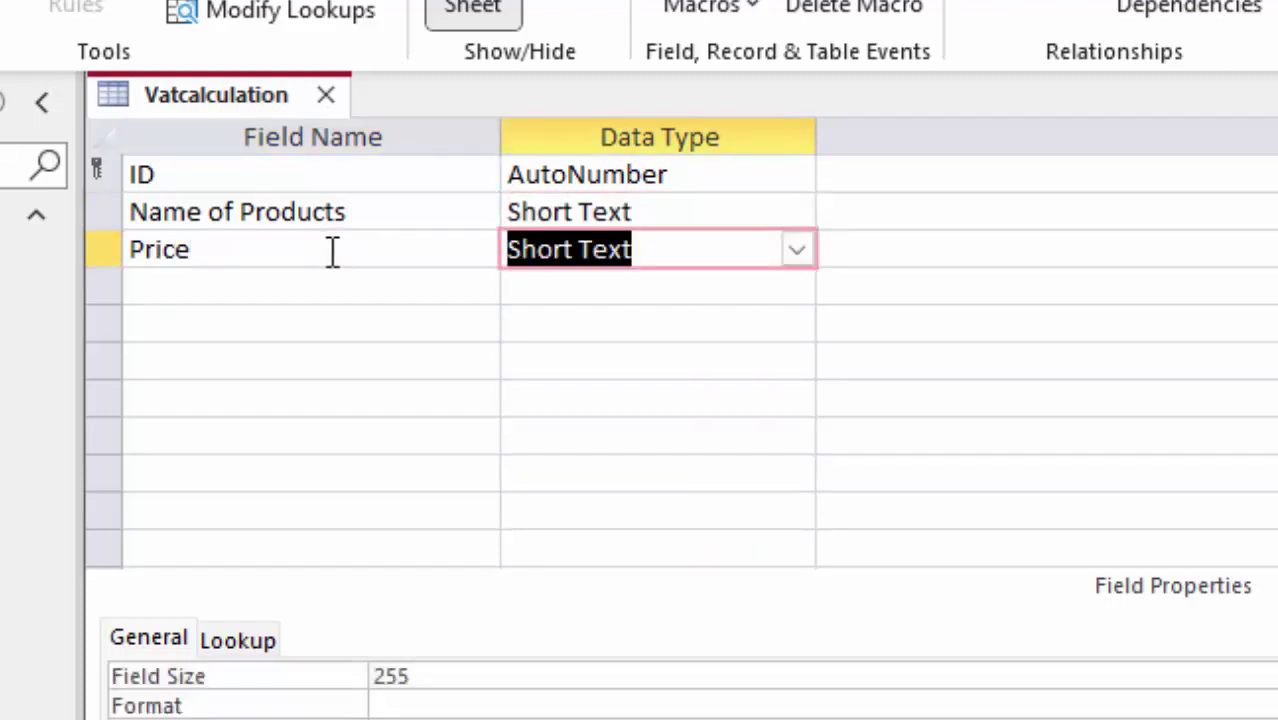
{"action": "left_click", "coordinate": [797, 252]}
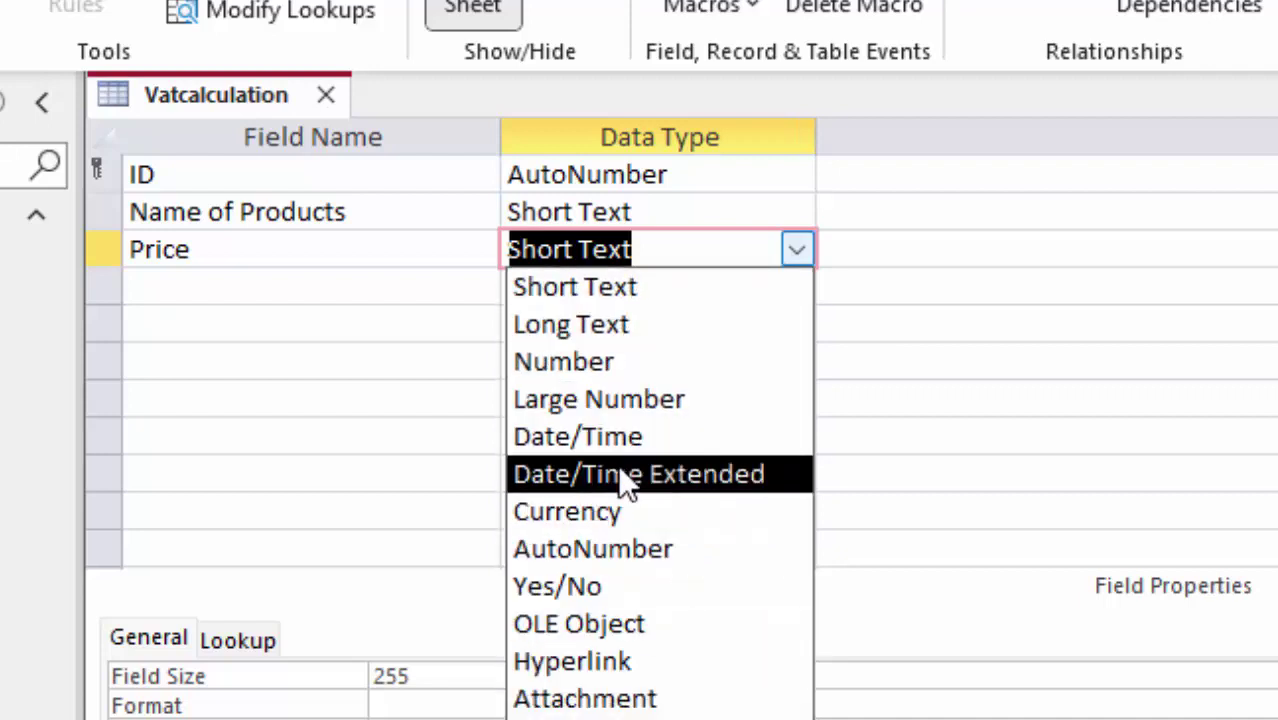
{"action": "left_click", "coordinate": [608, 512]}
Step: Add a Unit field as a Number with Double field size
{"action": "left_click", "coordinate": [202, 290]}
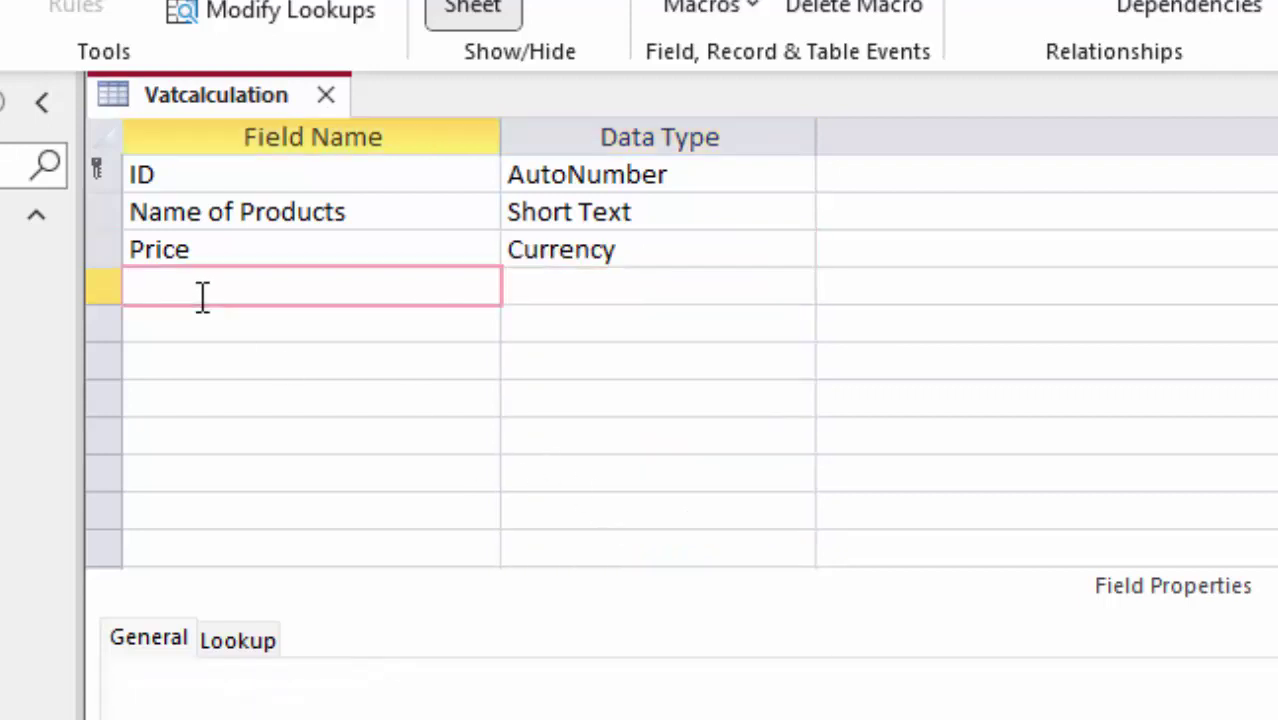
{"action": "type", "text": "Unit"}
{"action": "left_click", "coordinate": [519, 250]}
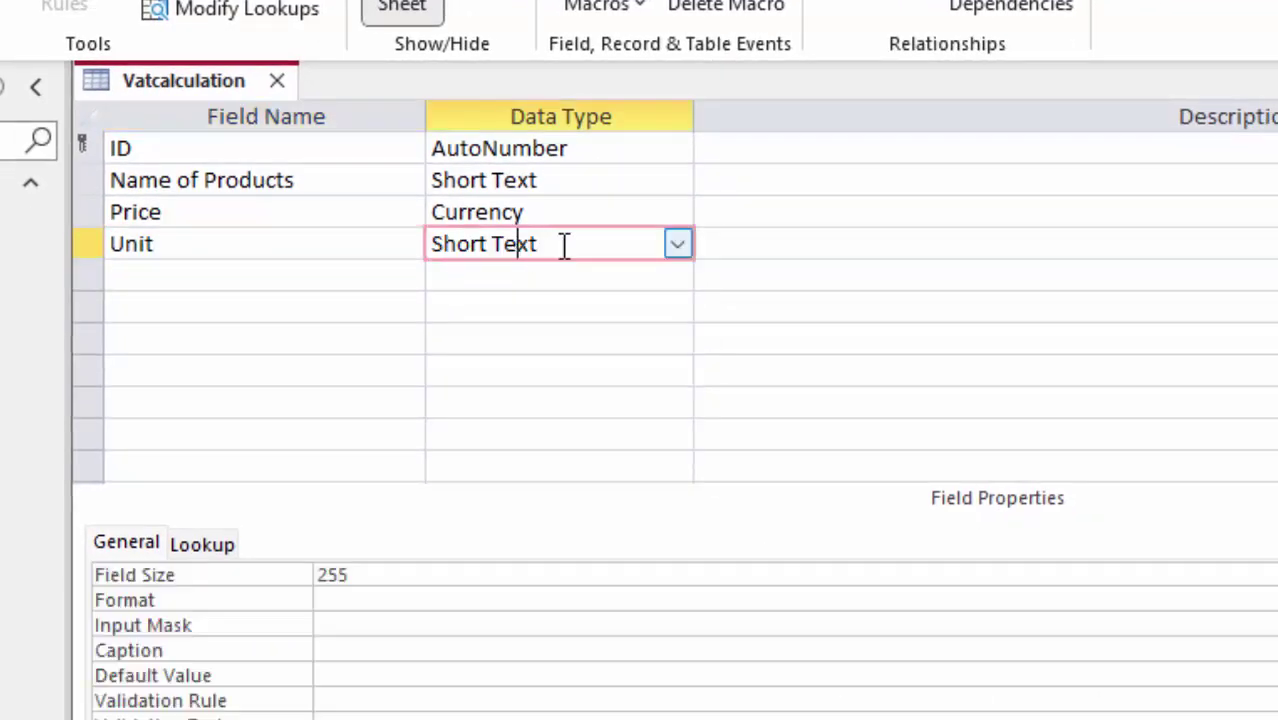
{"action": "left_click", "coordinate": [678, 246]}
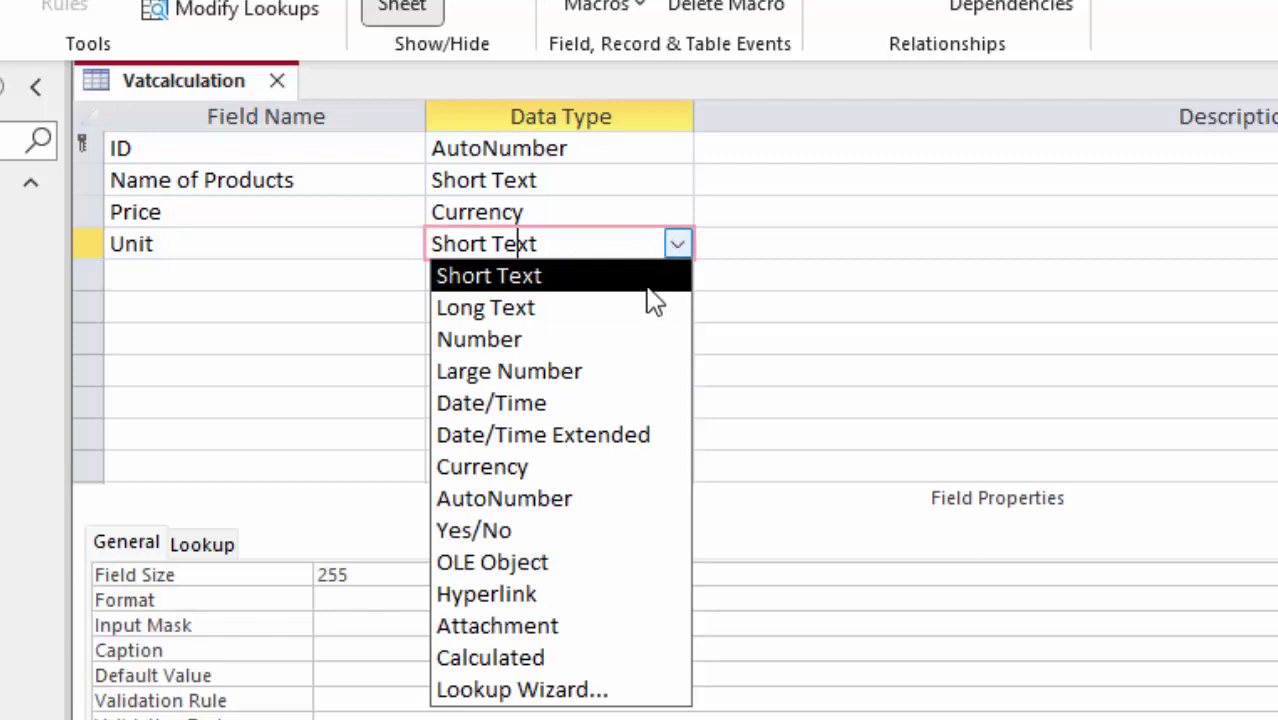
{"action": "left_click", "coordinate": [600, 343]}
{"action": "left_click", "coordinate": [441, 575]}
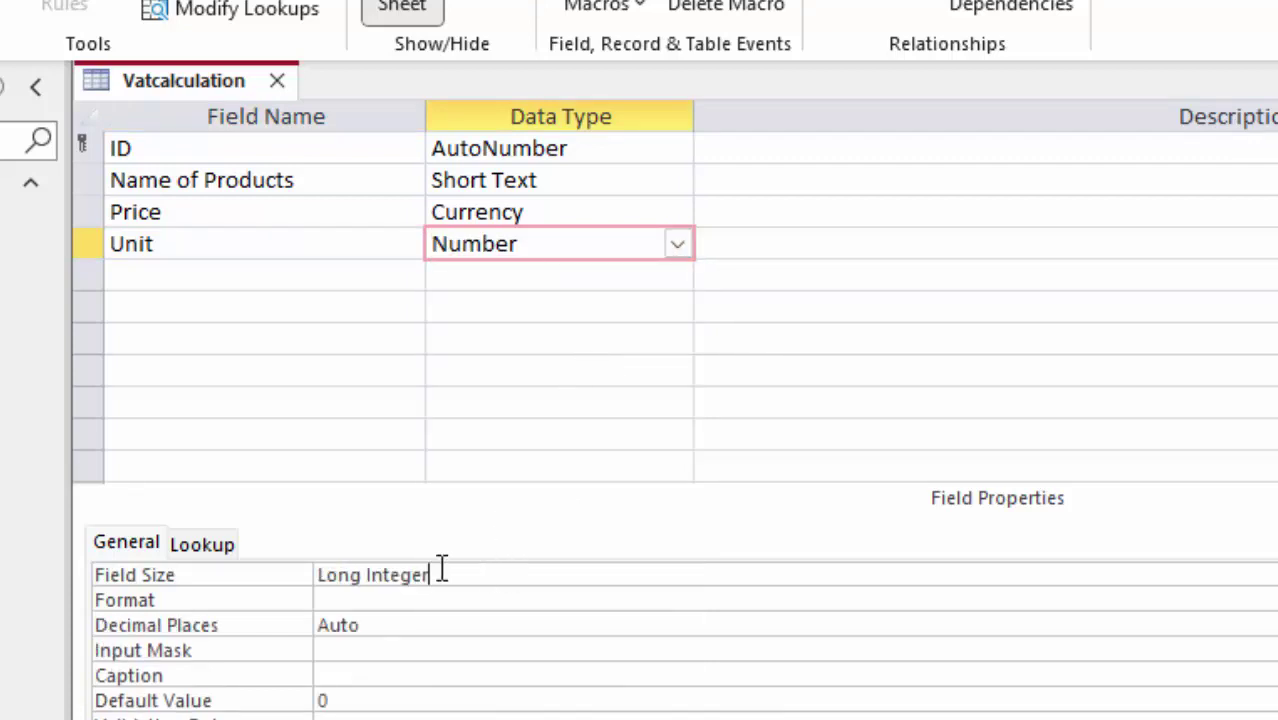
{"action": "key", "text": "shift+Home"}
{"action": "type", "text": "d"}
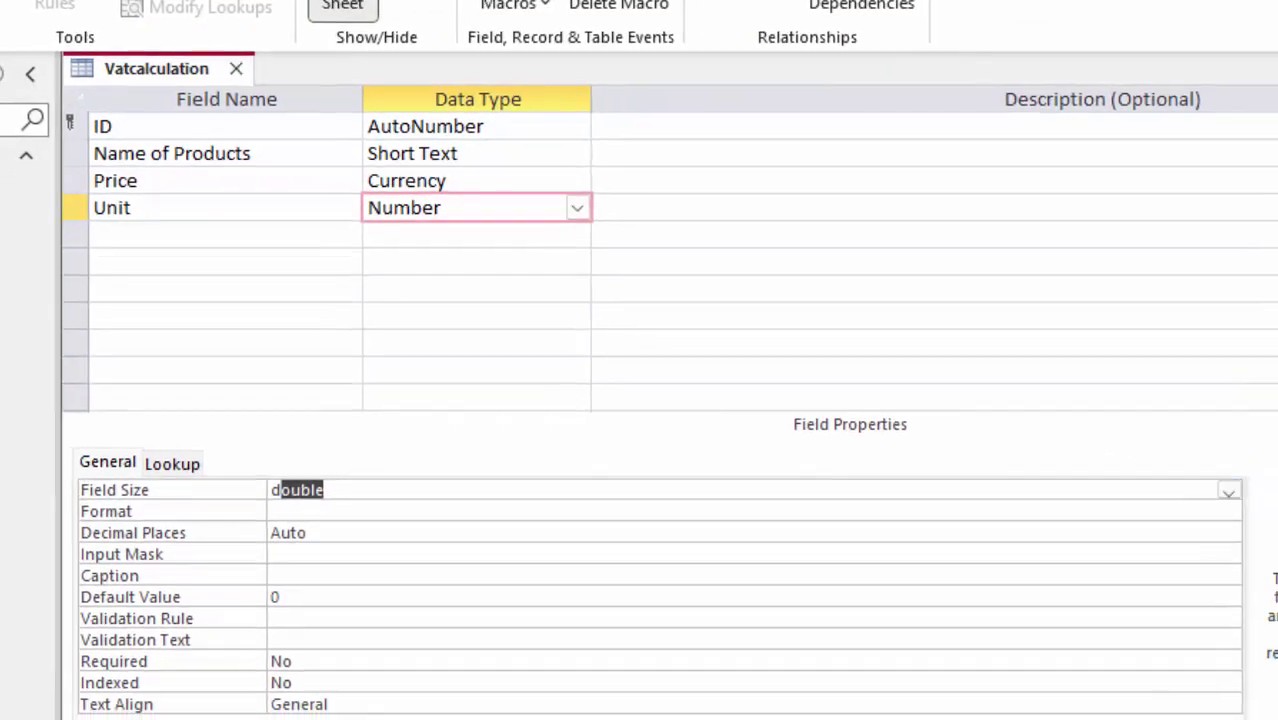
{"action": "left_click", "coordinate": [1228, 492]}
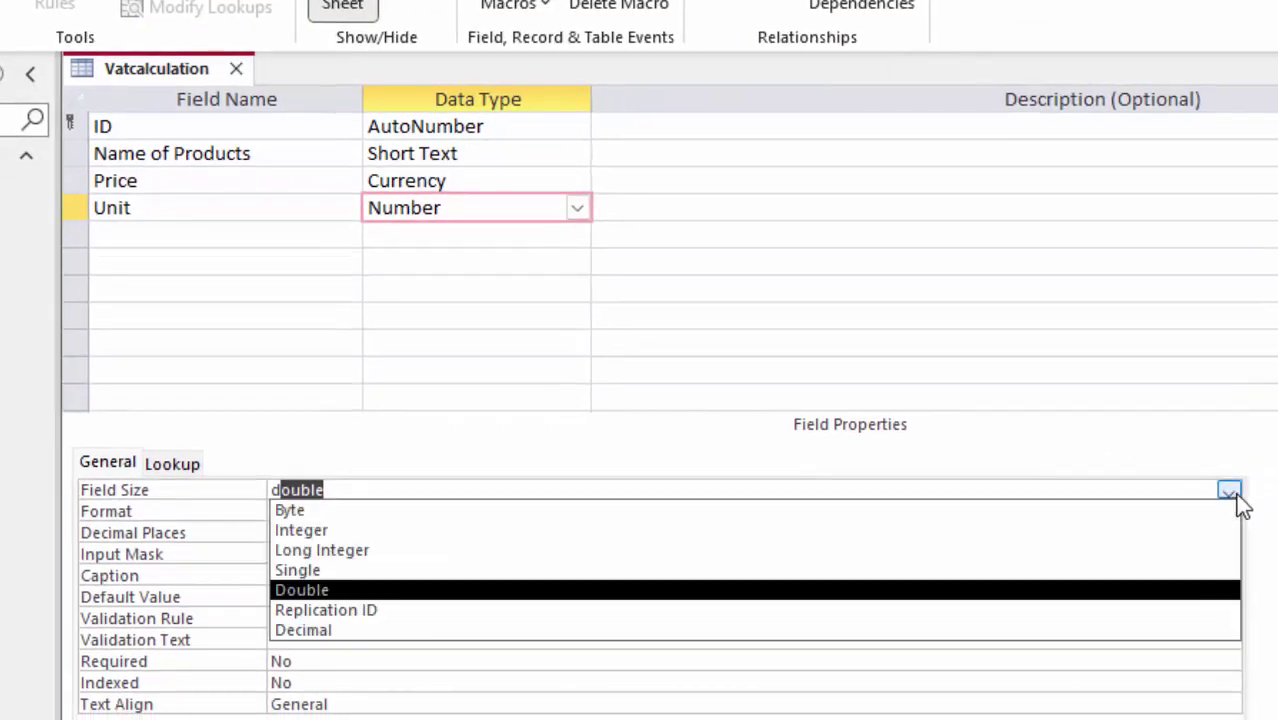
{"action": "left_click", "coordinate": [1228, 492]}
{"action": "left_click", "coordinate": [188, 256]}
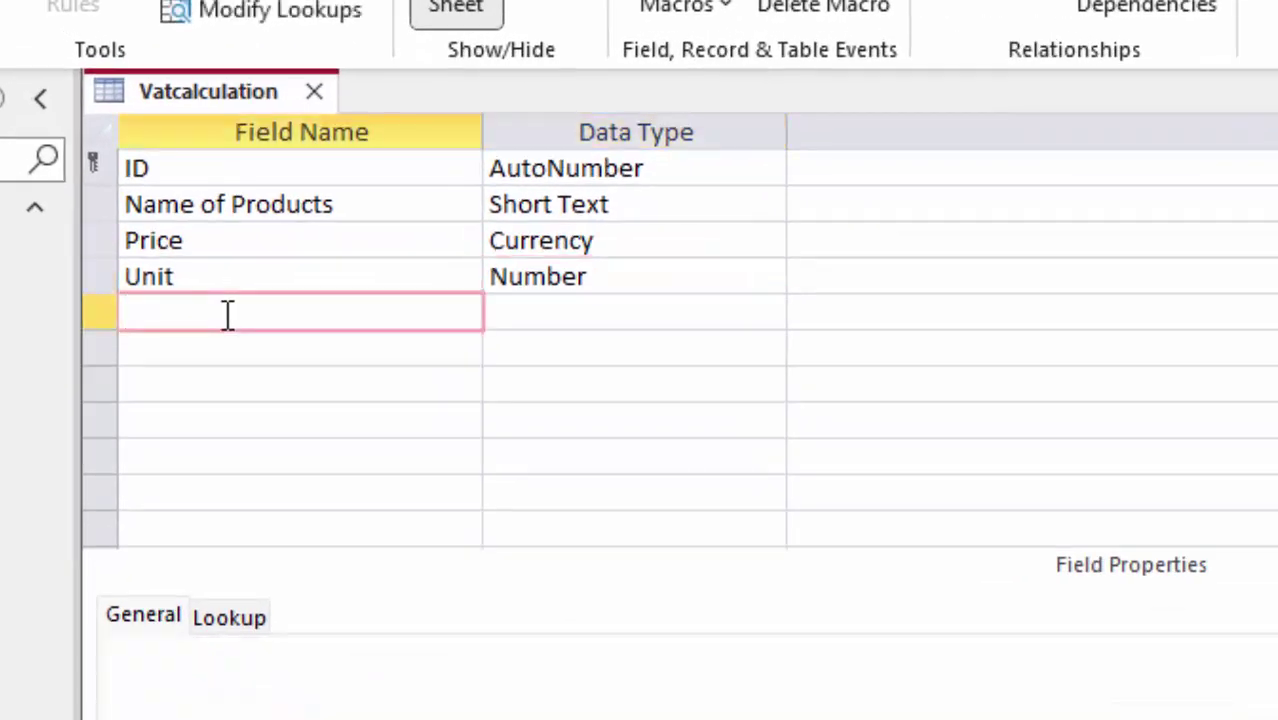
Step: Add a Total calculated field with the expression [Price]*[Unit]
{"action": "type", "text": "Tota"}
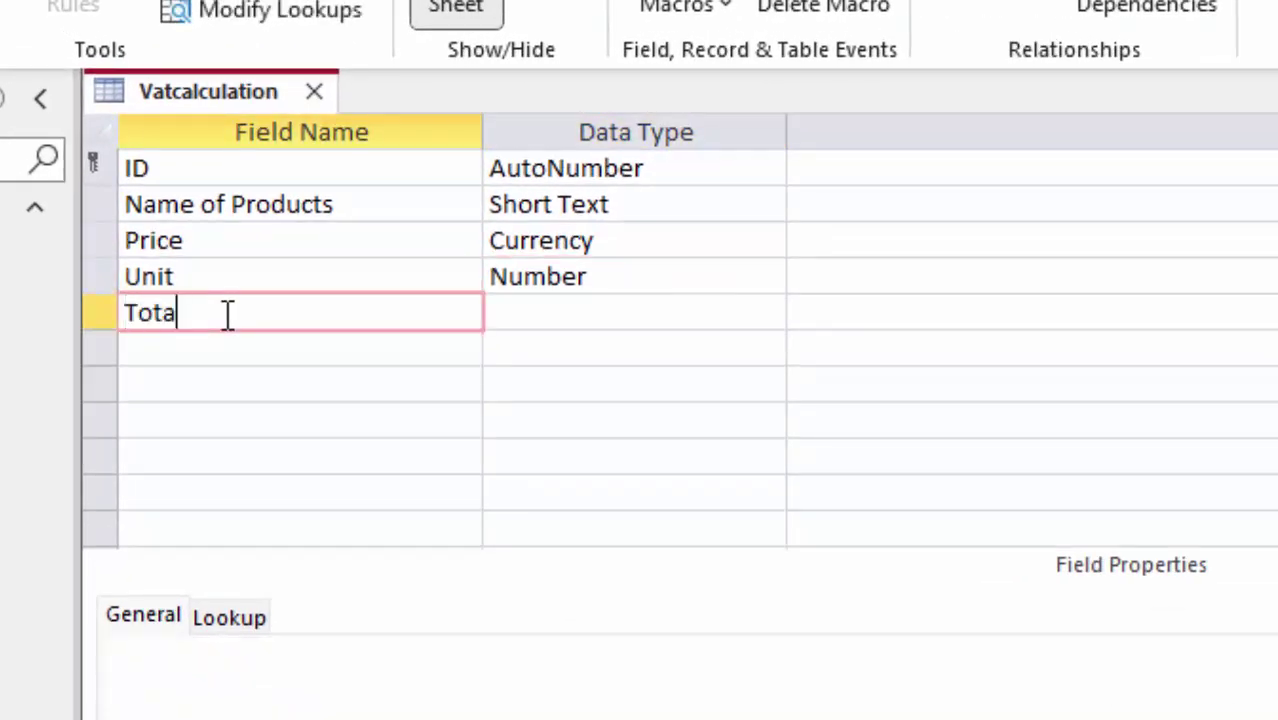
{"action": "type", "text": "l"}
{"action": "left_click", "coordinate": [536, 310]}
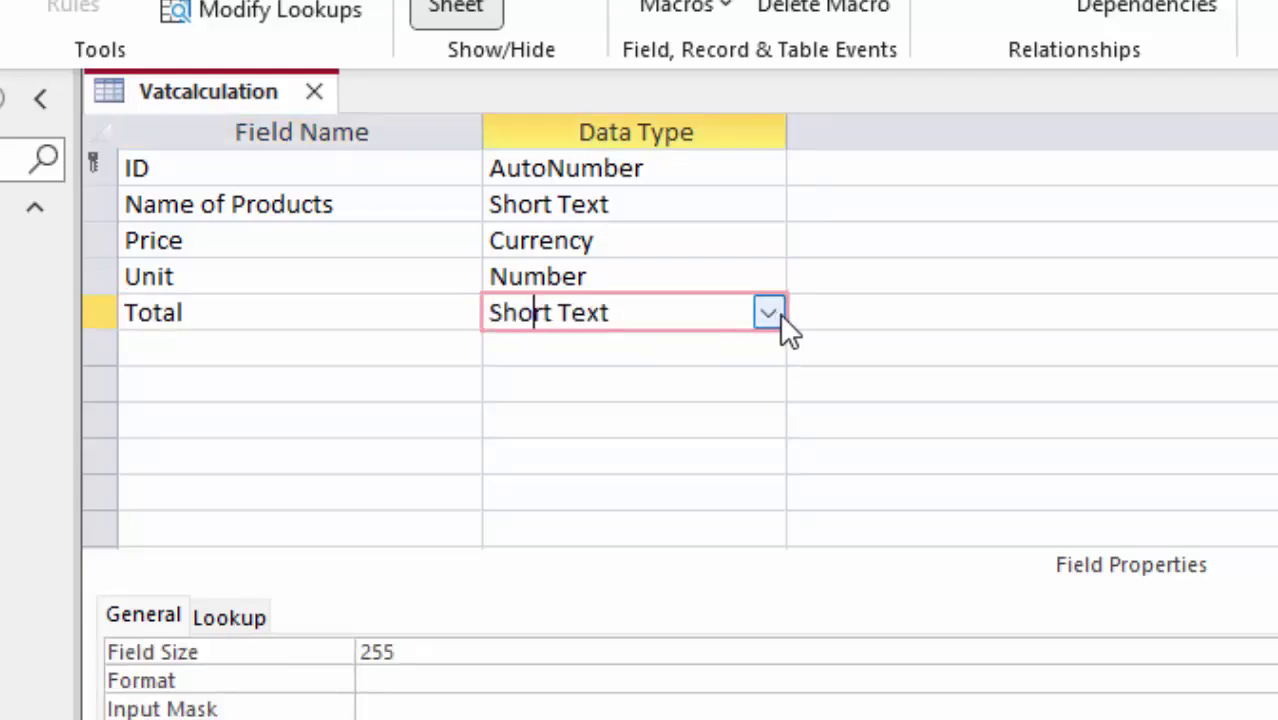
{"action": "left_click", "coordinate": [767, 313]}
{"action": "left_click", "coordinate": [571, 689]}
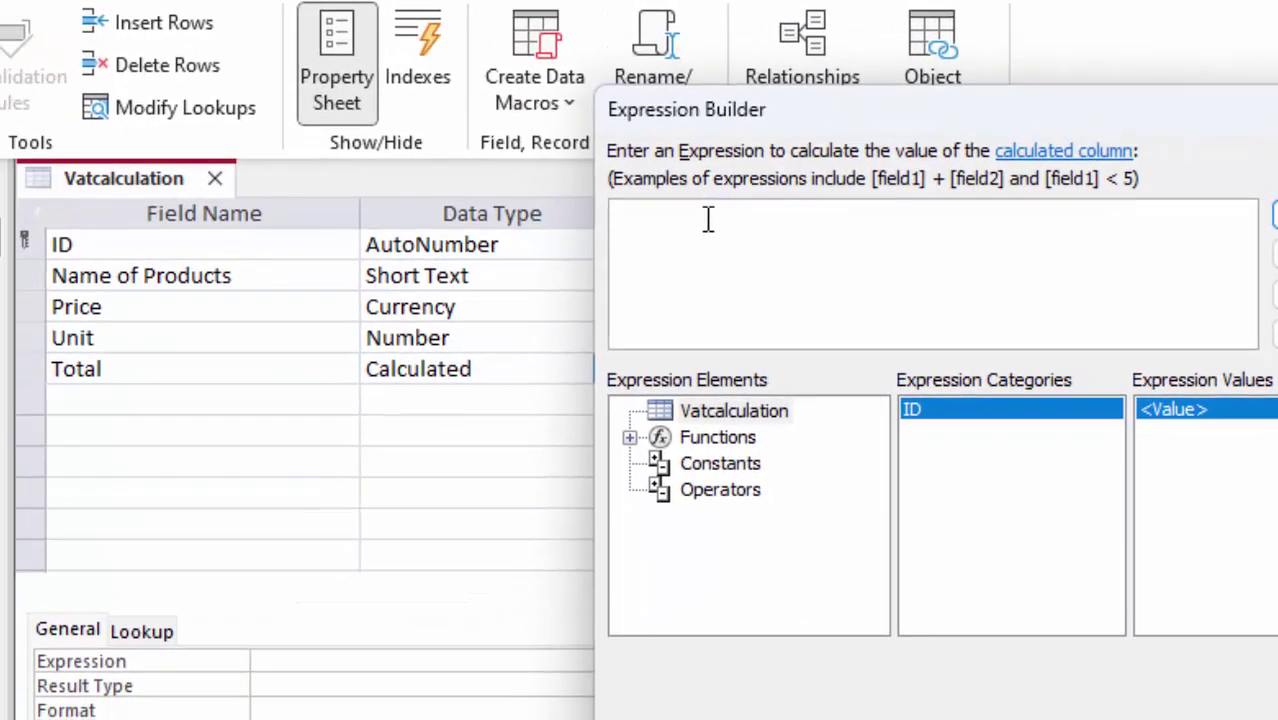
{"action": "type", "text": "[Pric"}
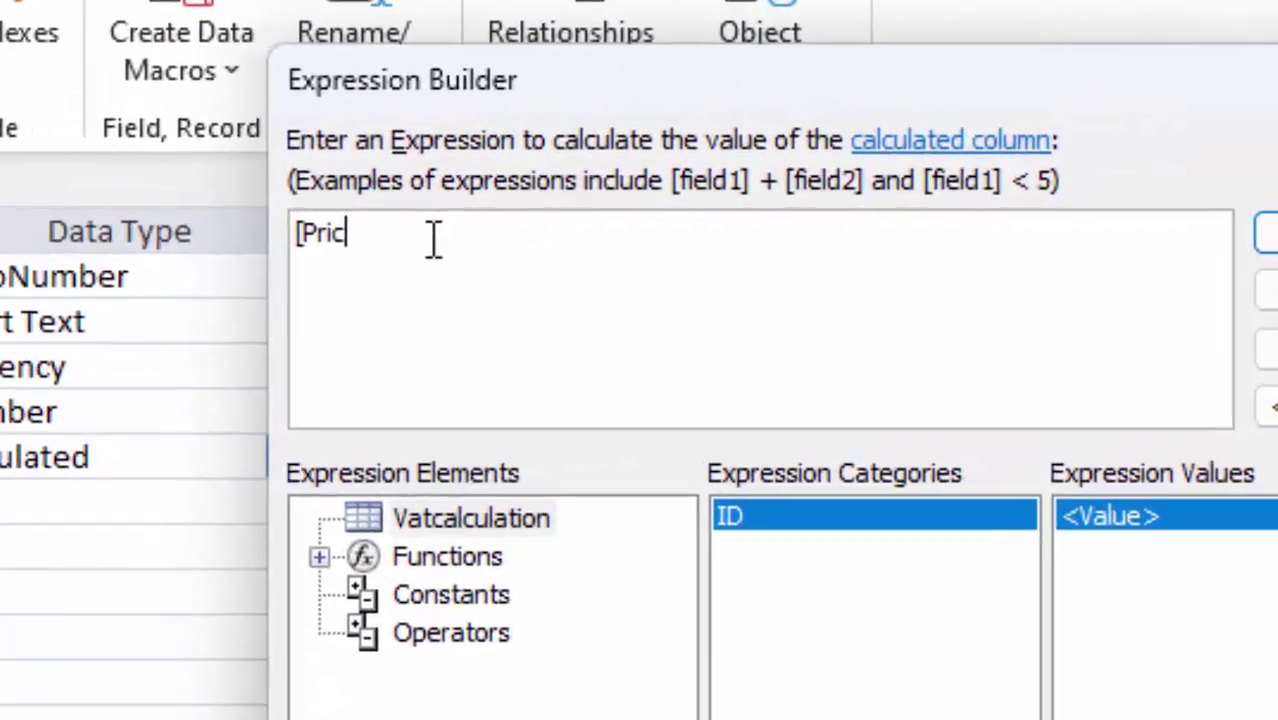
{"action": "type", "text": "e]*["}
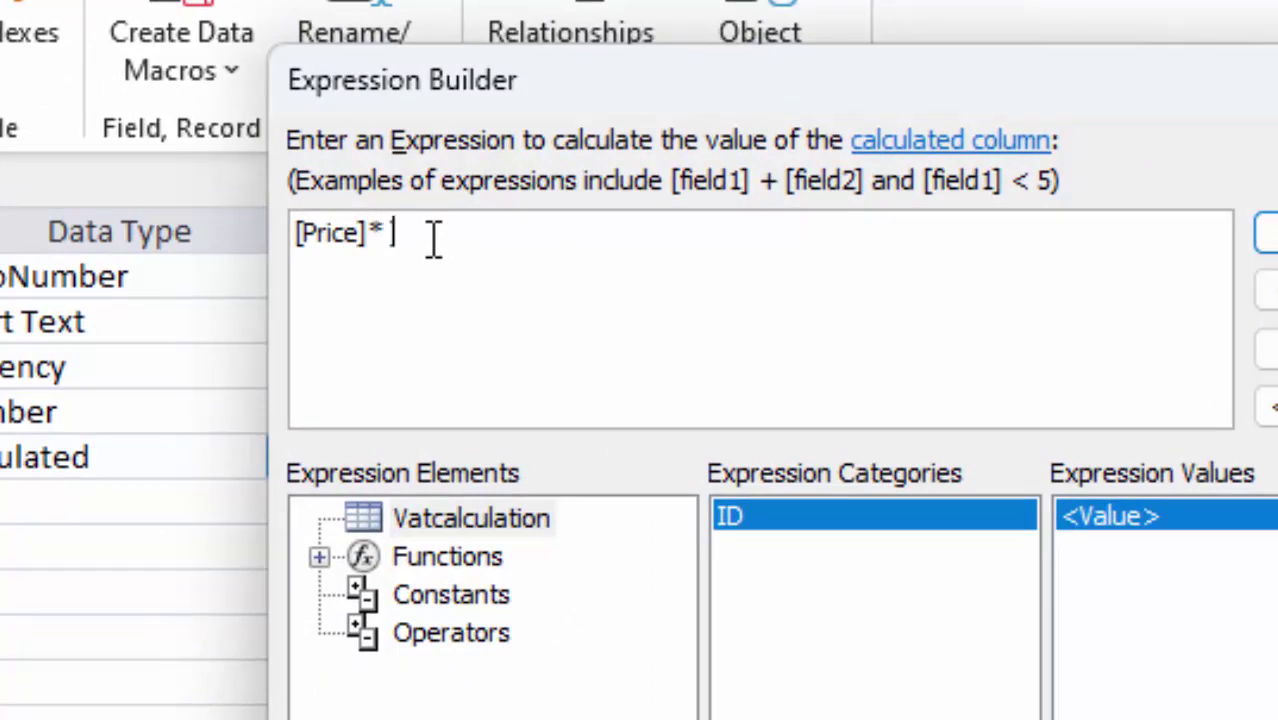
{"action": "type", "text": "Unit]"}
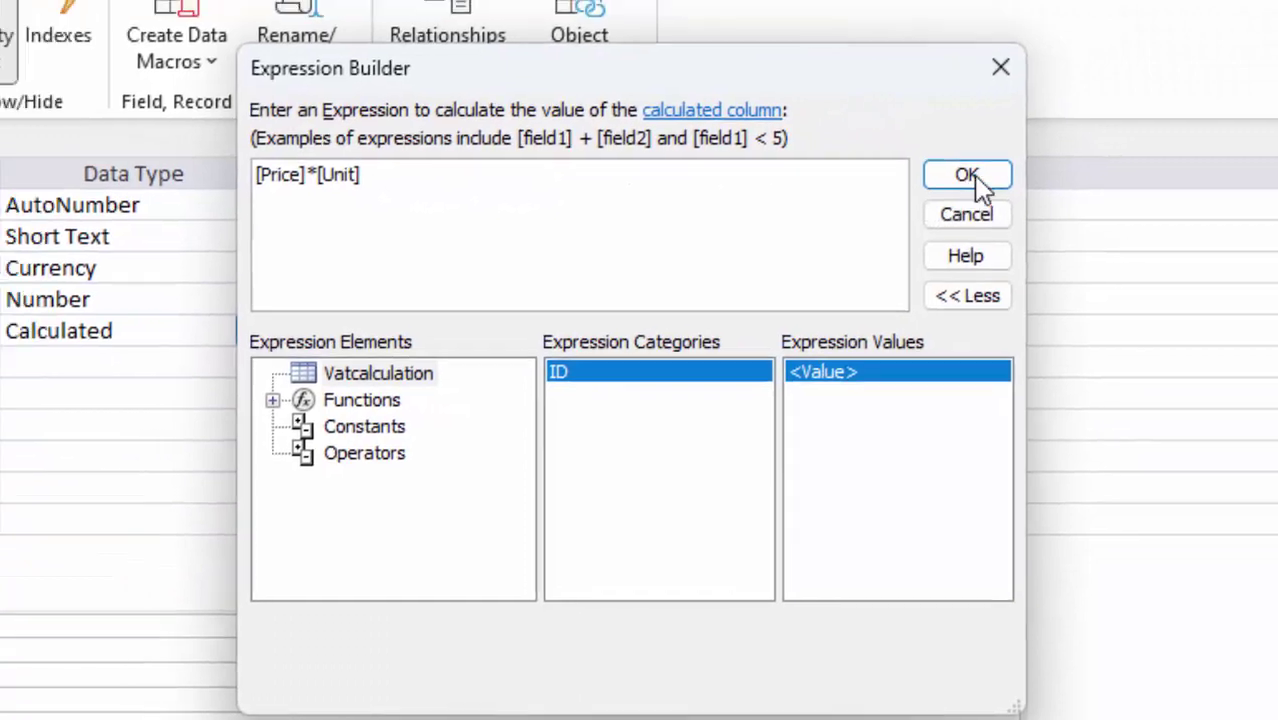
{"action": "left_click", "coordinate": [976, 183]}
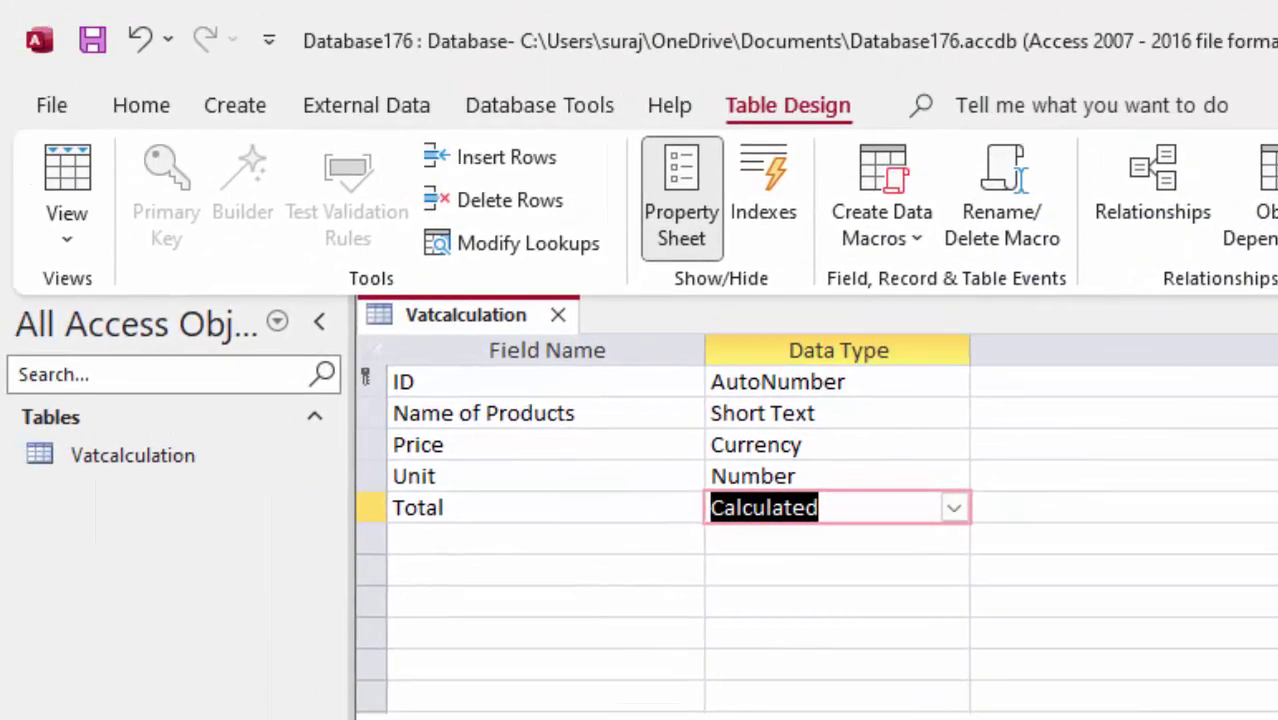
Step: Add a 'Vat in %' Number field with Double field size and start setting its format
{"action": "left_click", "coordinate": [554, 547]}
{"action": "type", "text": "Va"}
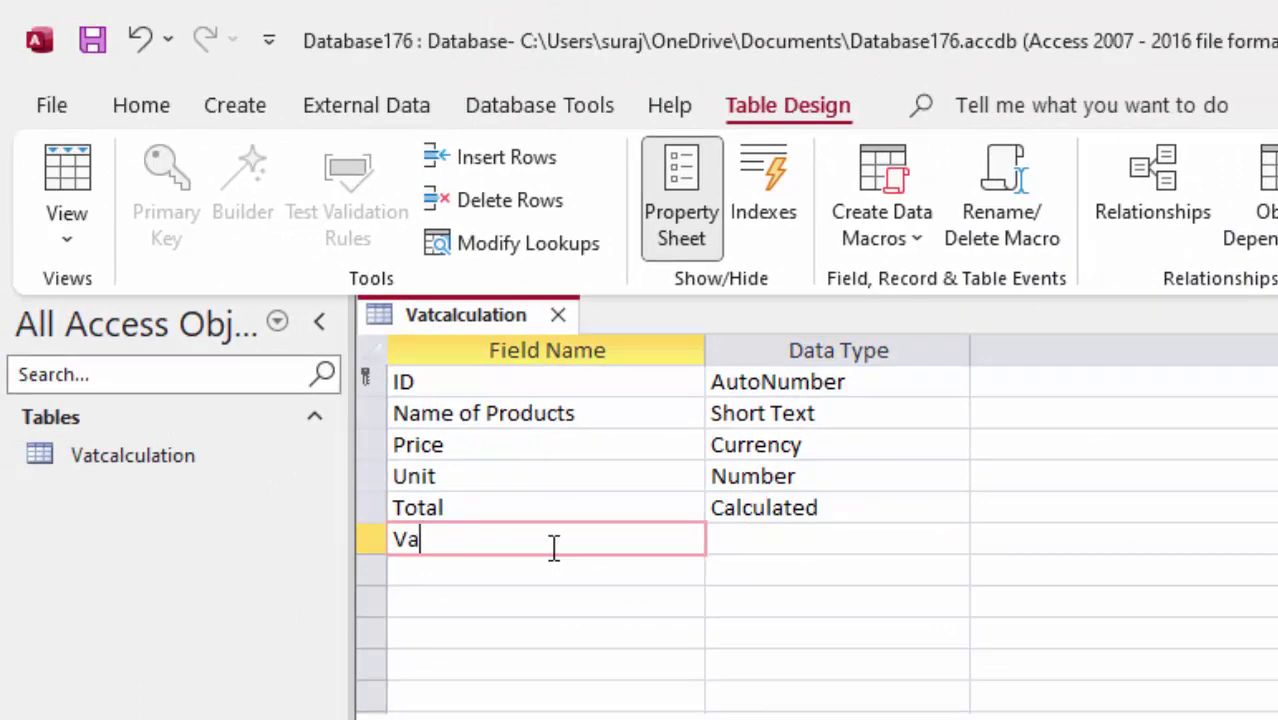
{"action": "type", "text": "t "}
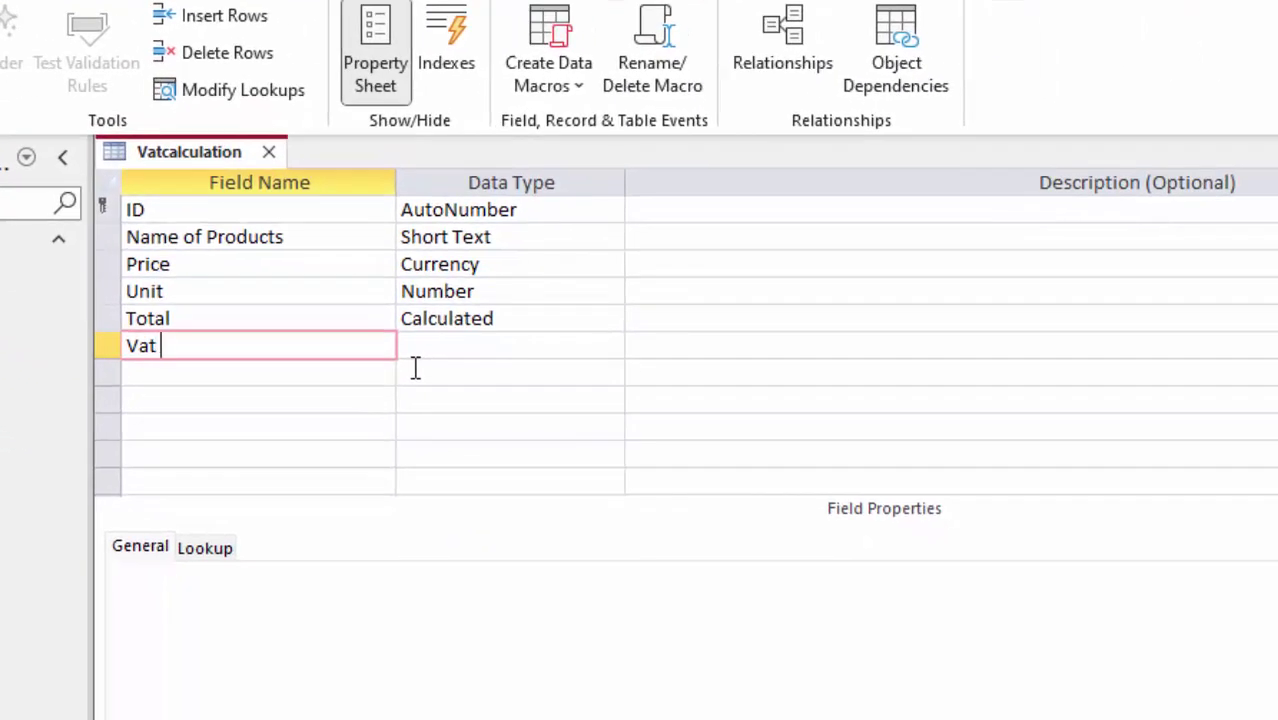
{"action": "type", "text": "in %"}
{"action": "left_click", "coordinate": [456, 346]}
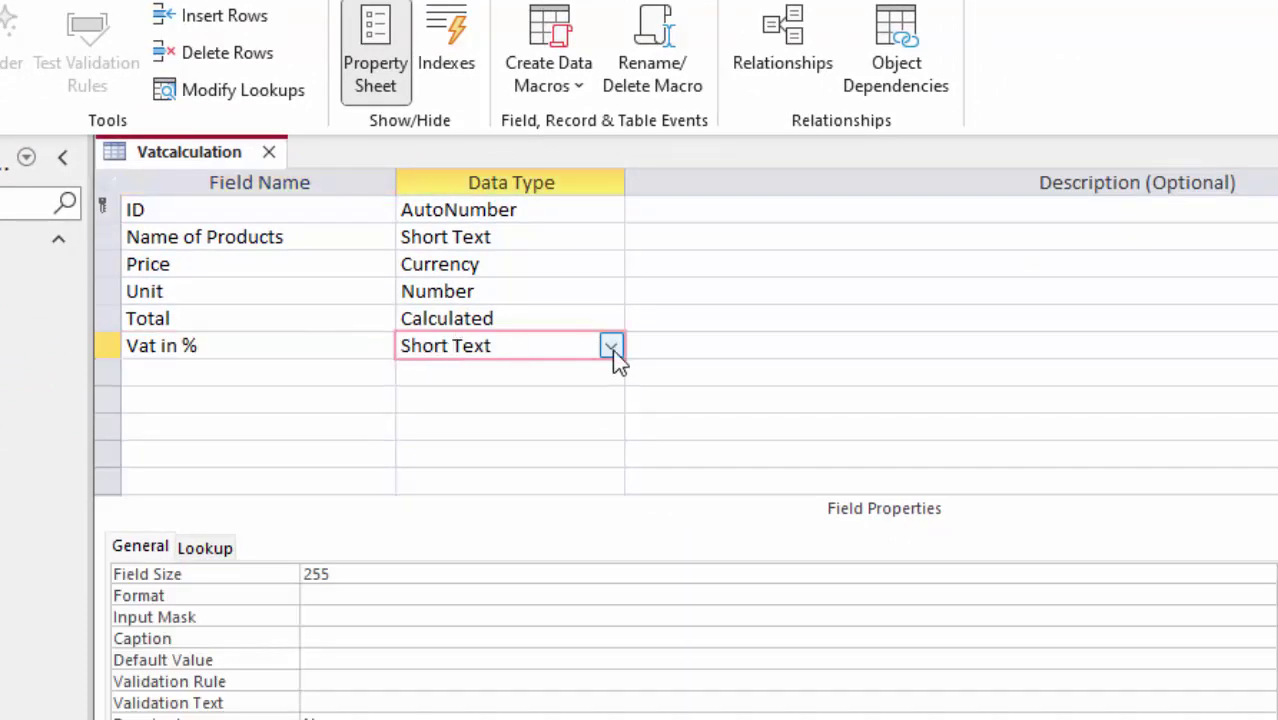
{"action": "left_click", "coordinate": [610, 346]}
{"action": "left_click", "coordinate": [525, 428]}
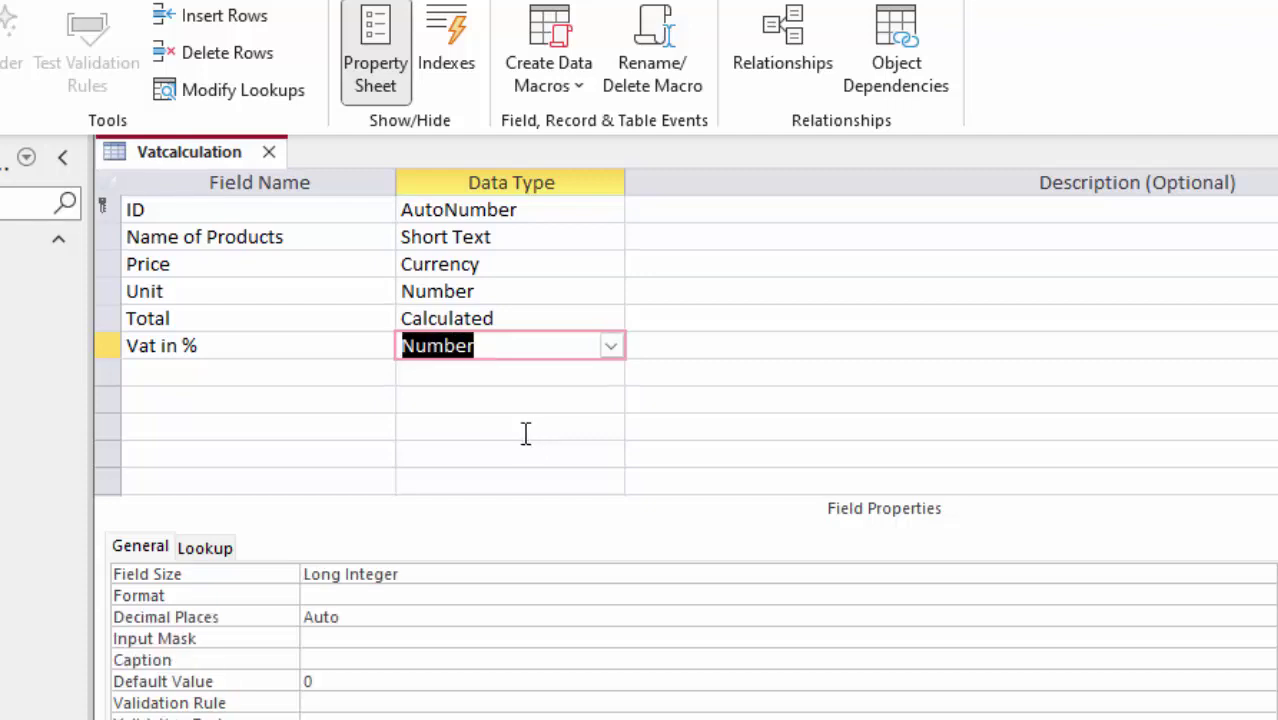
{"action": "left_click_drag", "start_coordinate": [424, 574], "coordinate": [33, 560]}
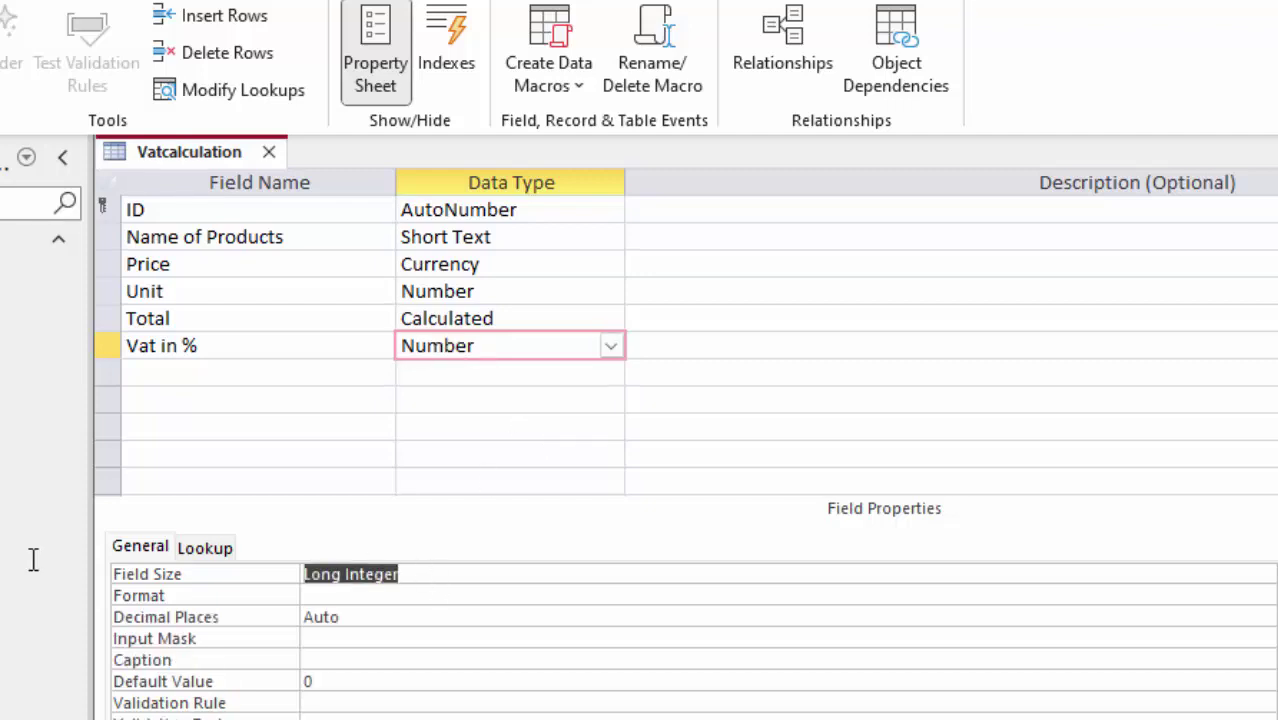
{"action": "type", "text": "d"}
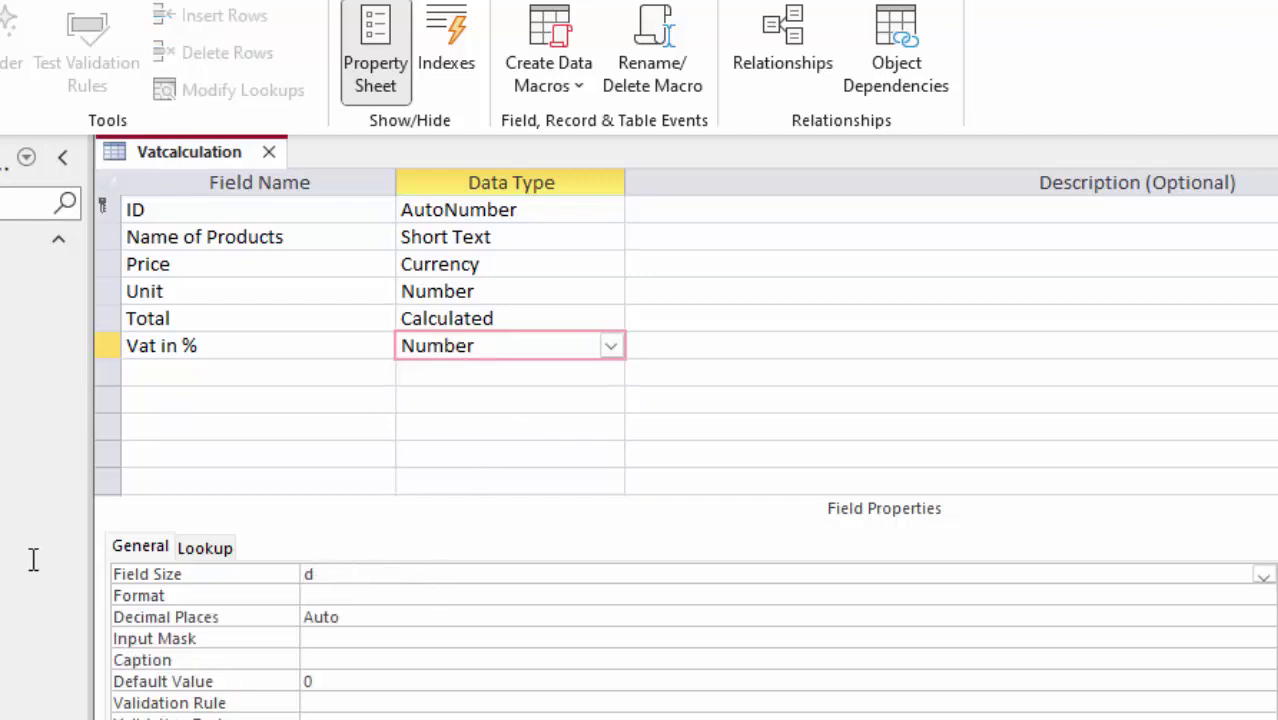
{"action": "type", "text": "uoub"}
{"action": "key", "text": "Return"}
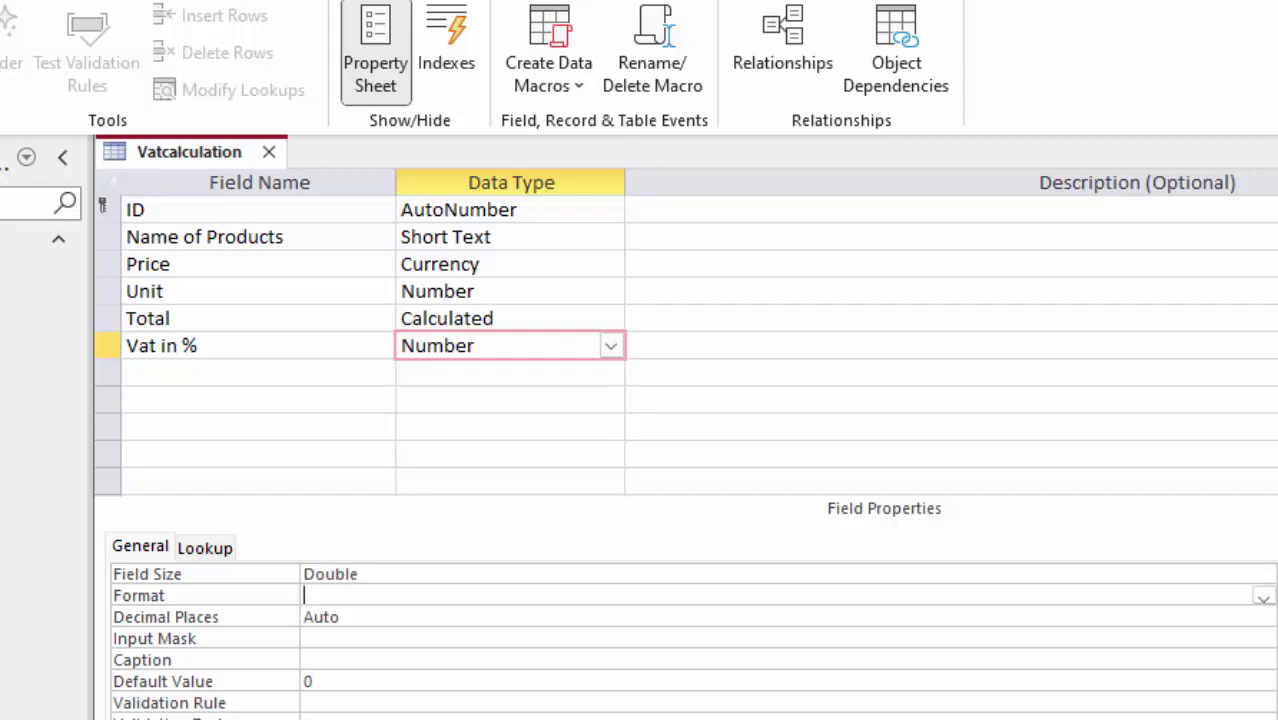
{"action": "left_click", "coordinate": [1263, 596]}
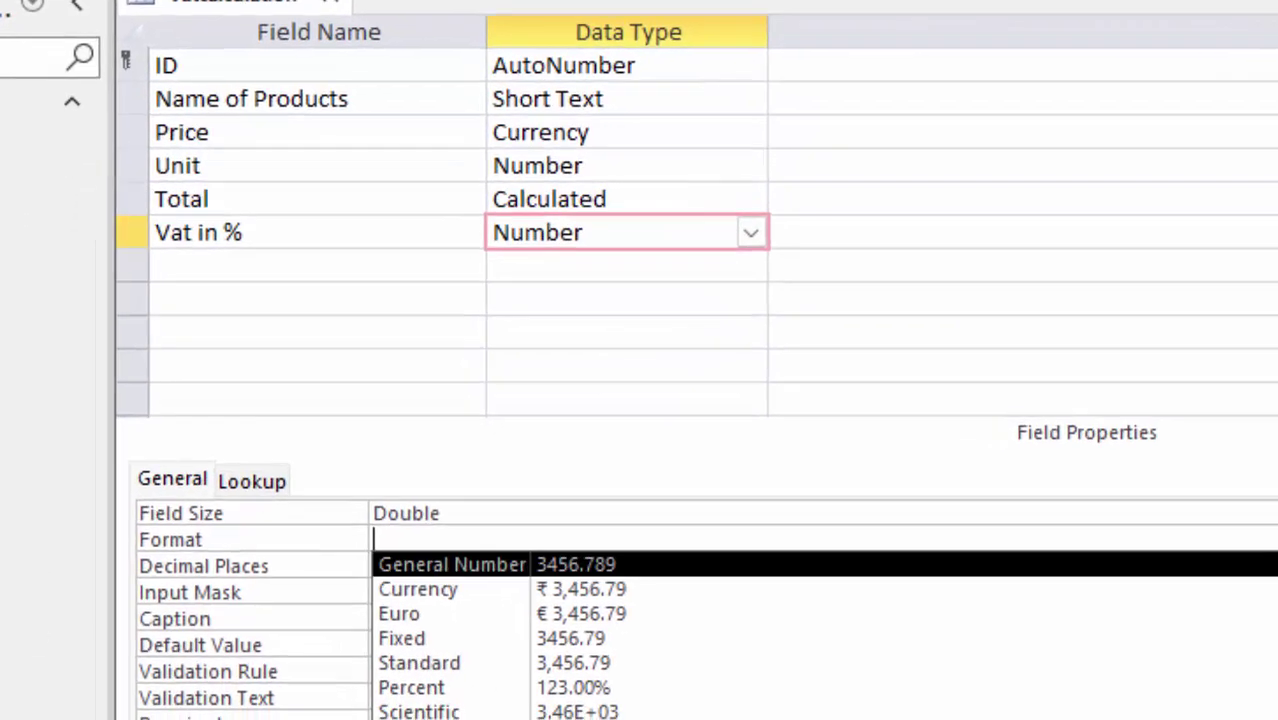
{"action": "key", "text": "Escape"}
Step: Give Vat in % the Percent format and name the next field 'Additional Tax'
{"action": "type", "text": "p"}
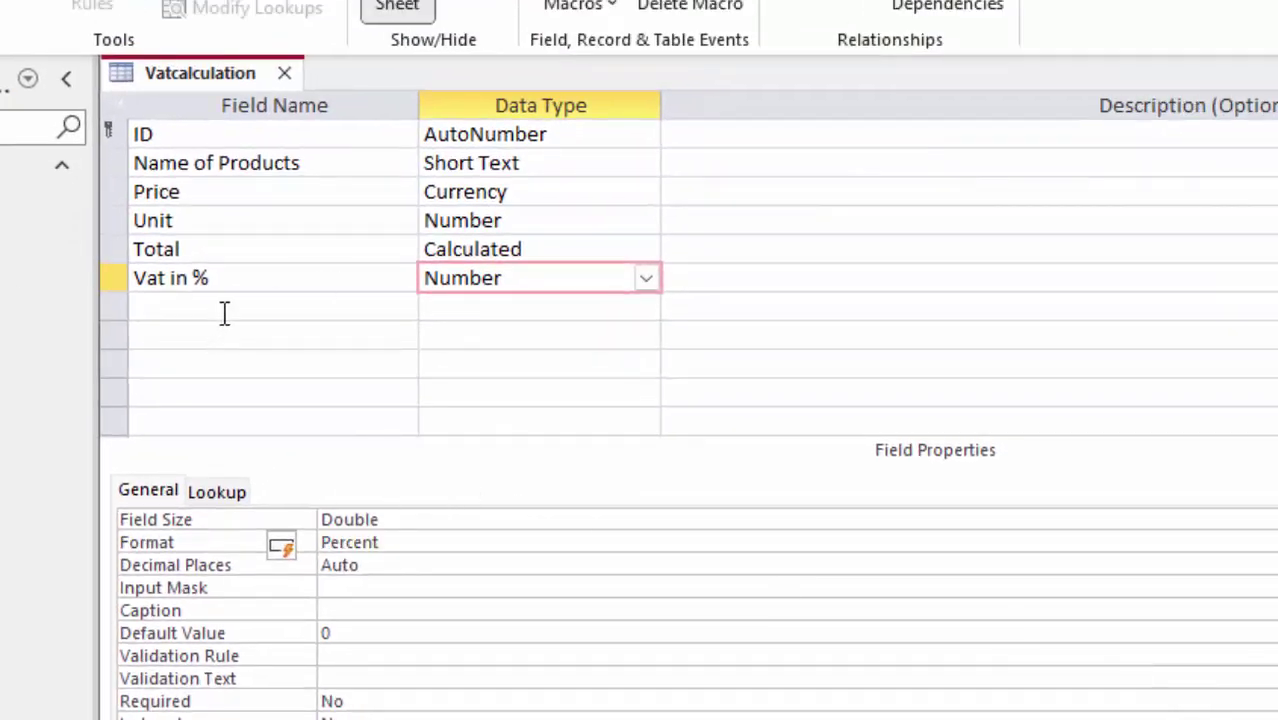
{"action": "left_click", "coordinate": [224, 312]}
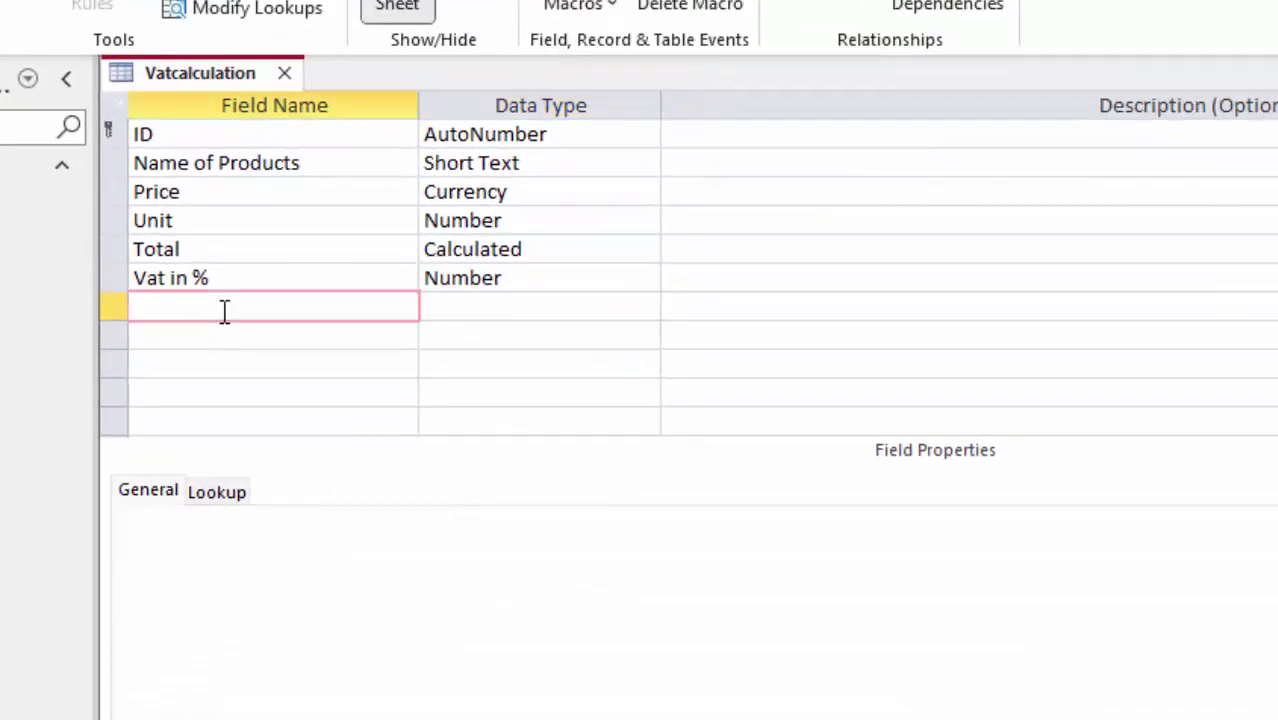
{"action": "type", "text": "Add"}
{"action": "type", "text": "it"}
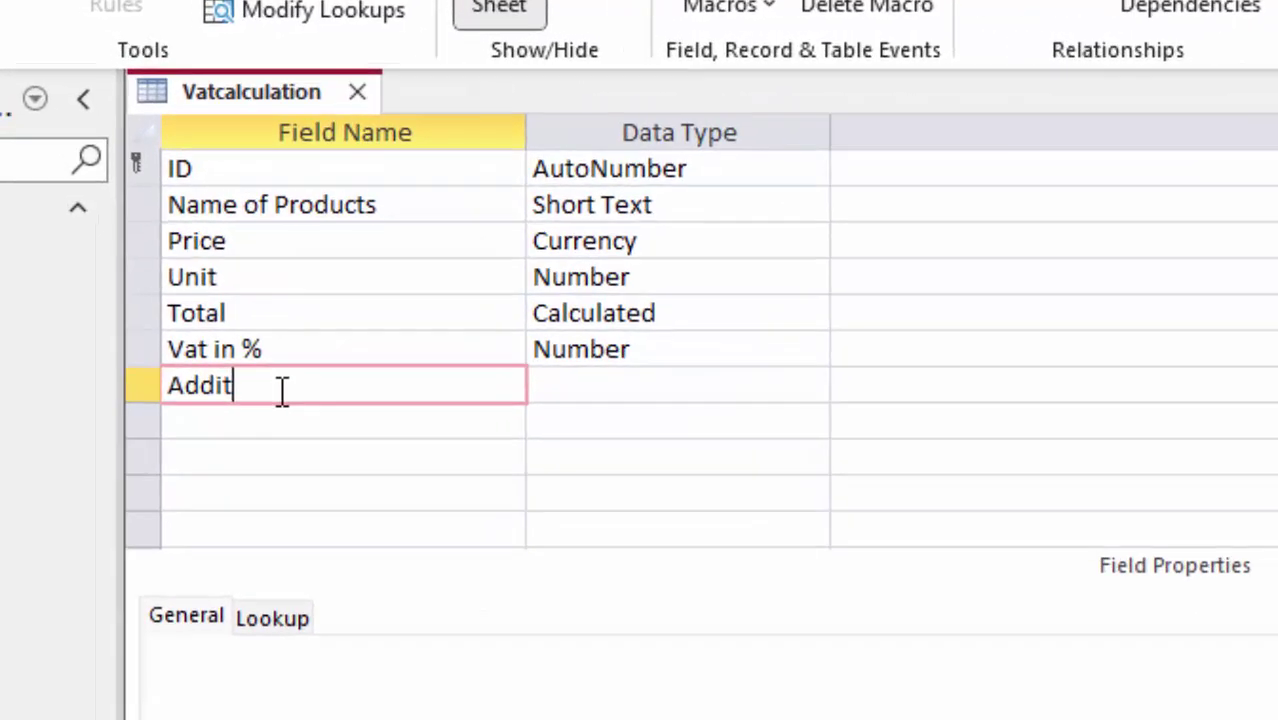
{"action": "type", "text": "ional"}
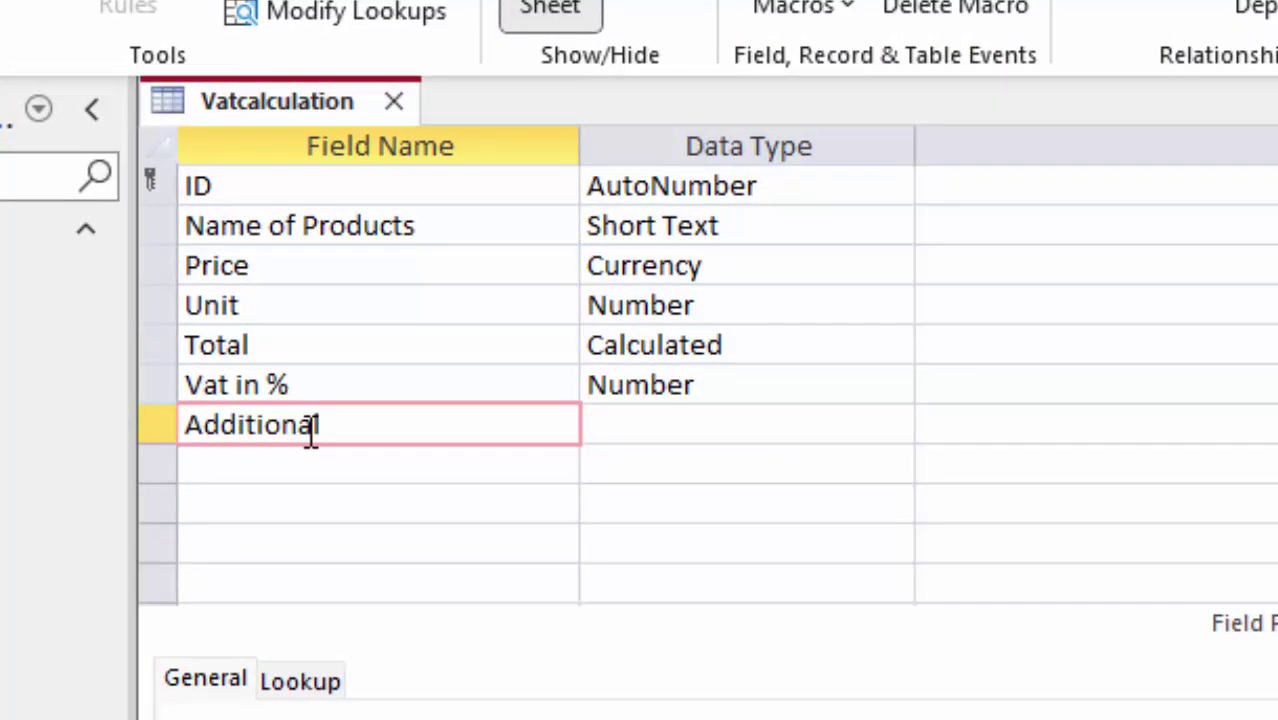
{"action": "type", "text": "R"}
{"action": "key", "text": "BackSpace"}
{"action": "type", "text": "at"}
{"action": "type", "text": "x"}
{"action": "key", "text": "BackSpace"}
{"action": "key", "text": "BackSpace"}
{"action": "key", "text": "BackSpace"}
{"action": "type", "text": "T"}
{"action": "type", "text": "ax"}
Step: Make Additional Tax a Number field with Double size and Percent format
{"action": "left_click", "coordinate": [745, 430]}
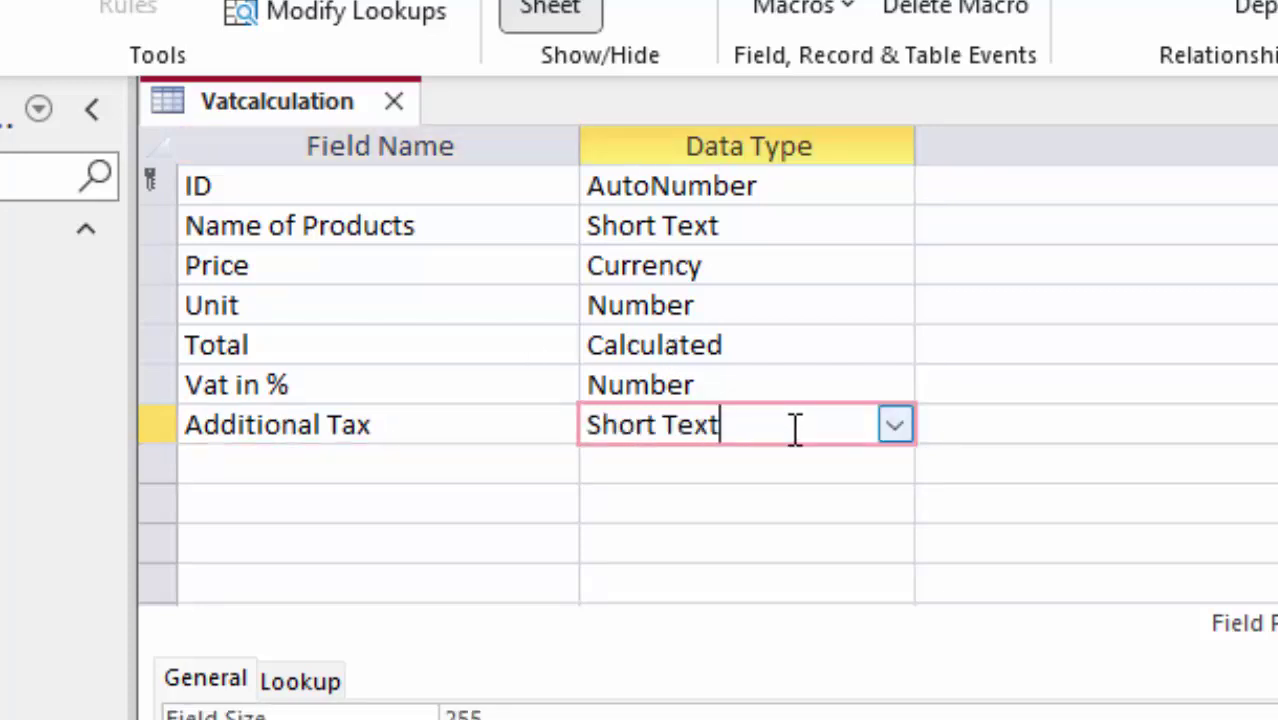
{"action": "left_click", "coordinate": [895, 425]}
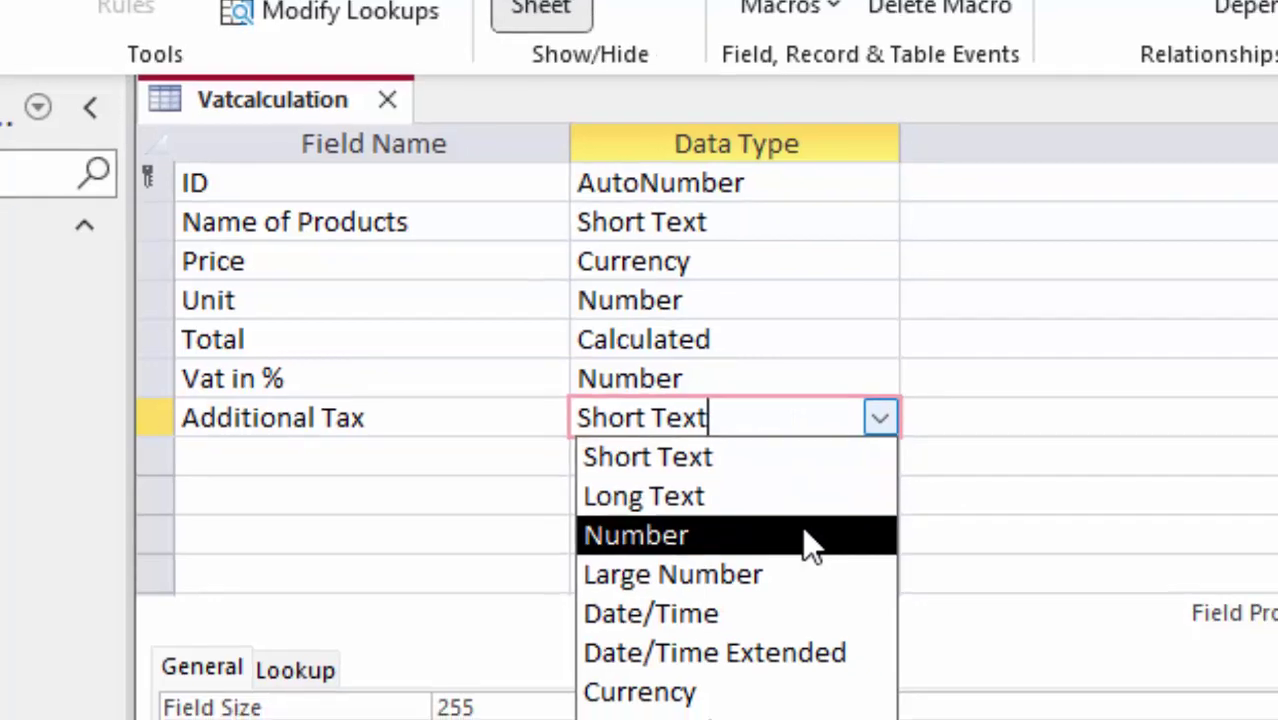
{"action": "left_click", "coordinate": [810, 545]}
{"action": "left_click_drag", "start_coordinate": [599, 605], "coordinate": [169, 532]}
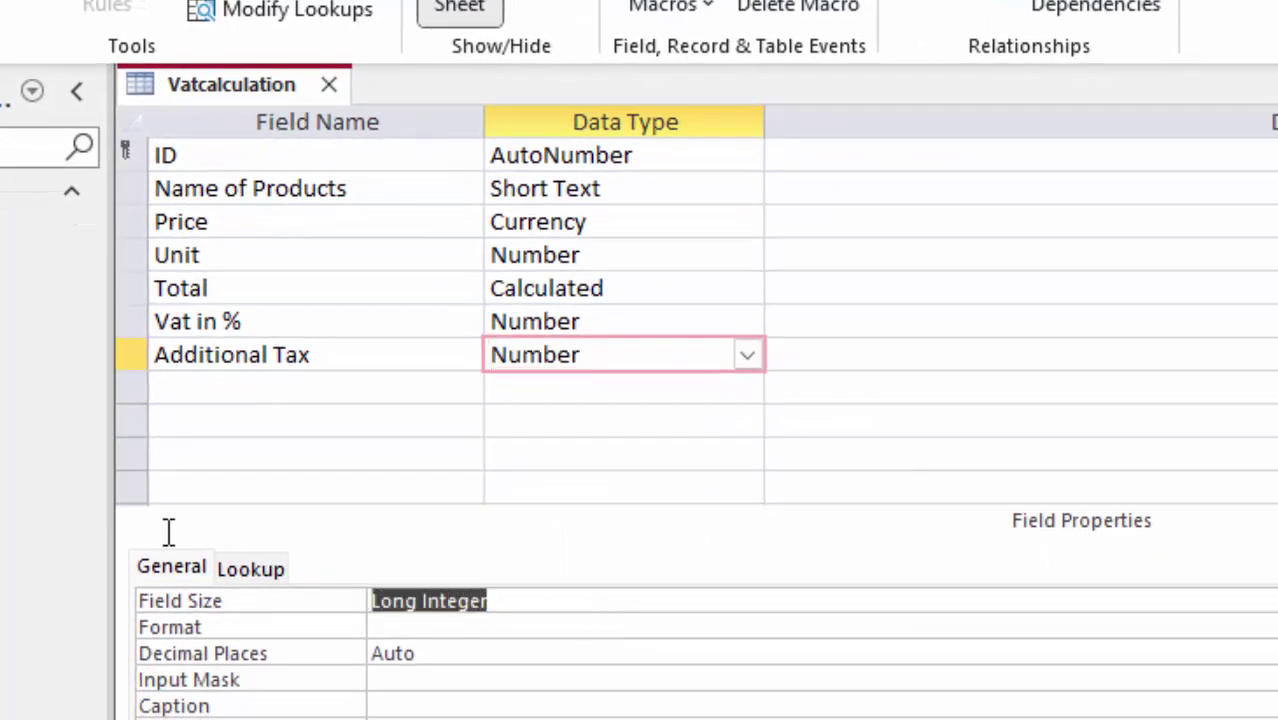
{"action": "key", "text": "BackSpace"}
{"action": "type", "text": "d"}
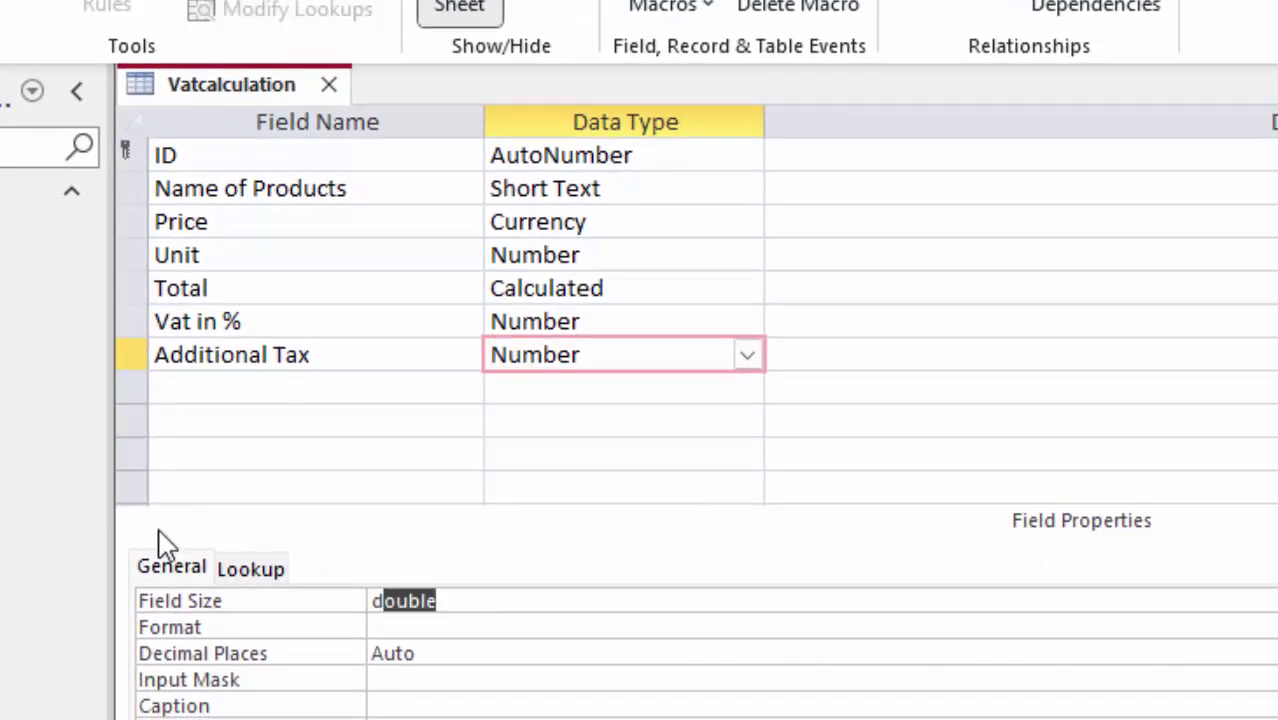
{"action": "left_click", "coordinate": [670, 620]}
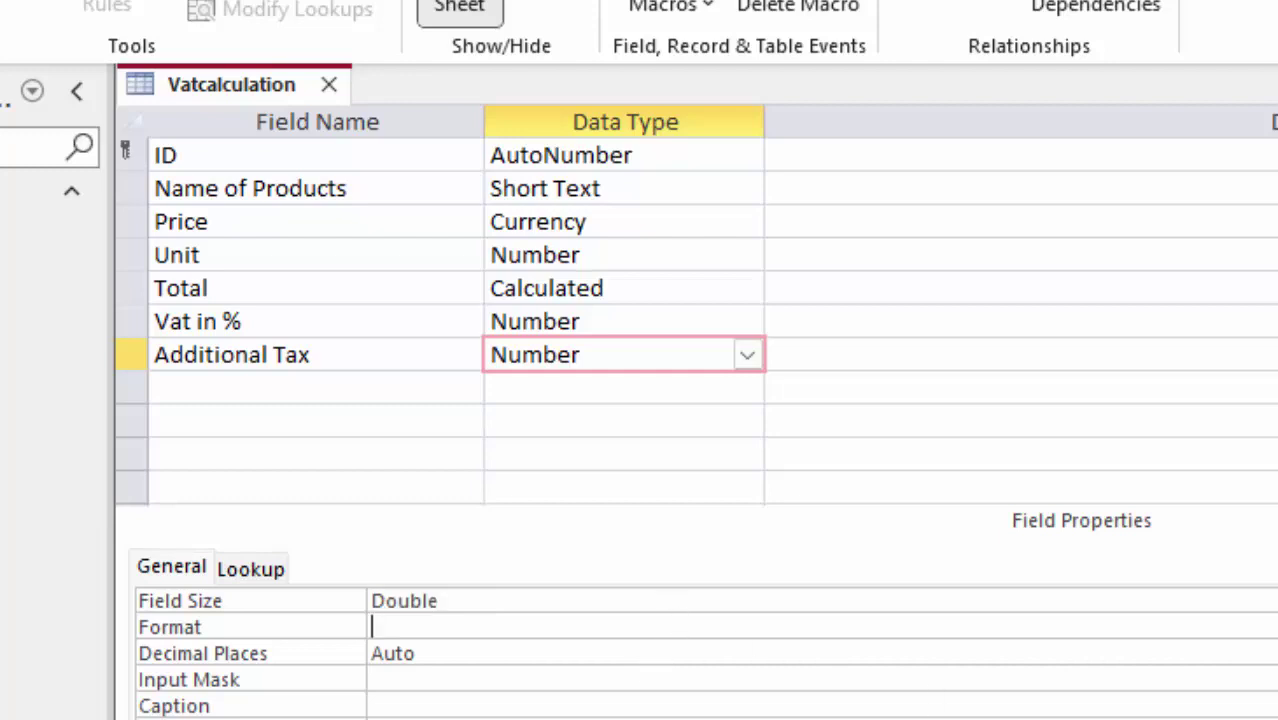
{"action": "key", "text": "alt+Down"}
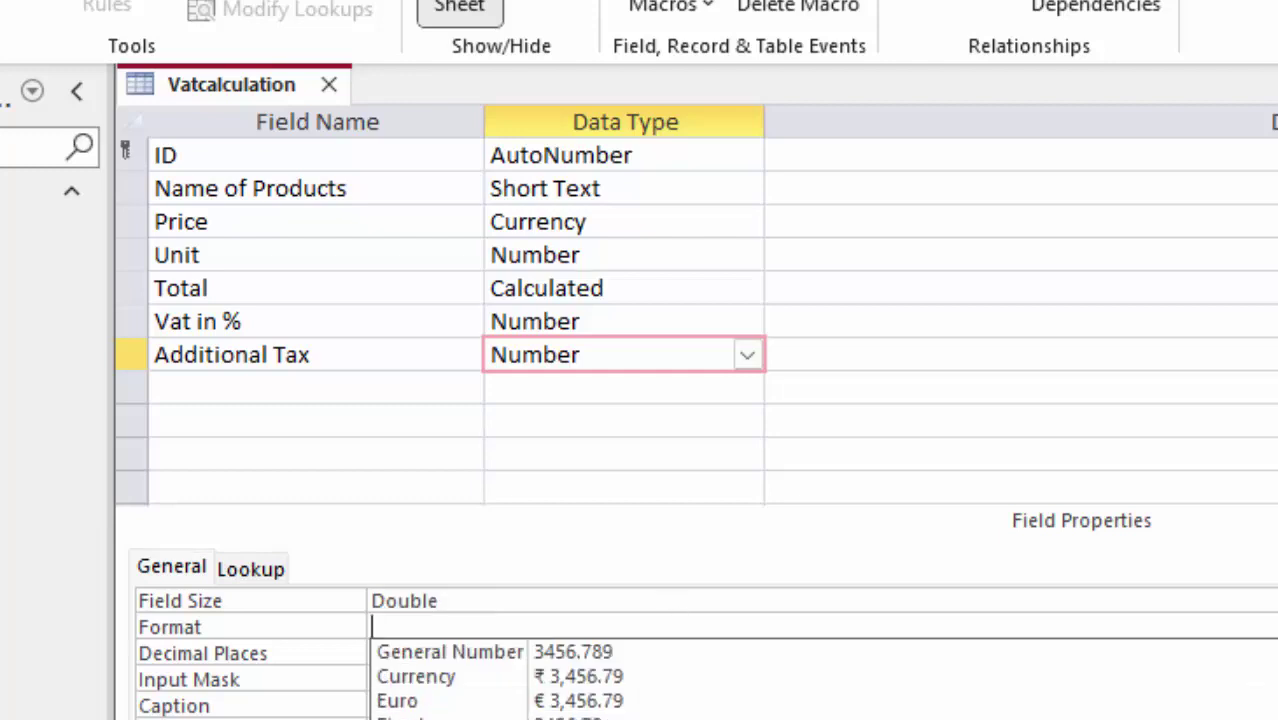
{"action": "left_click", "coordinate": [1030, 718]}
{"action": "left_click", "coordinate": [292, 387]}
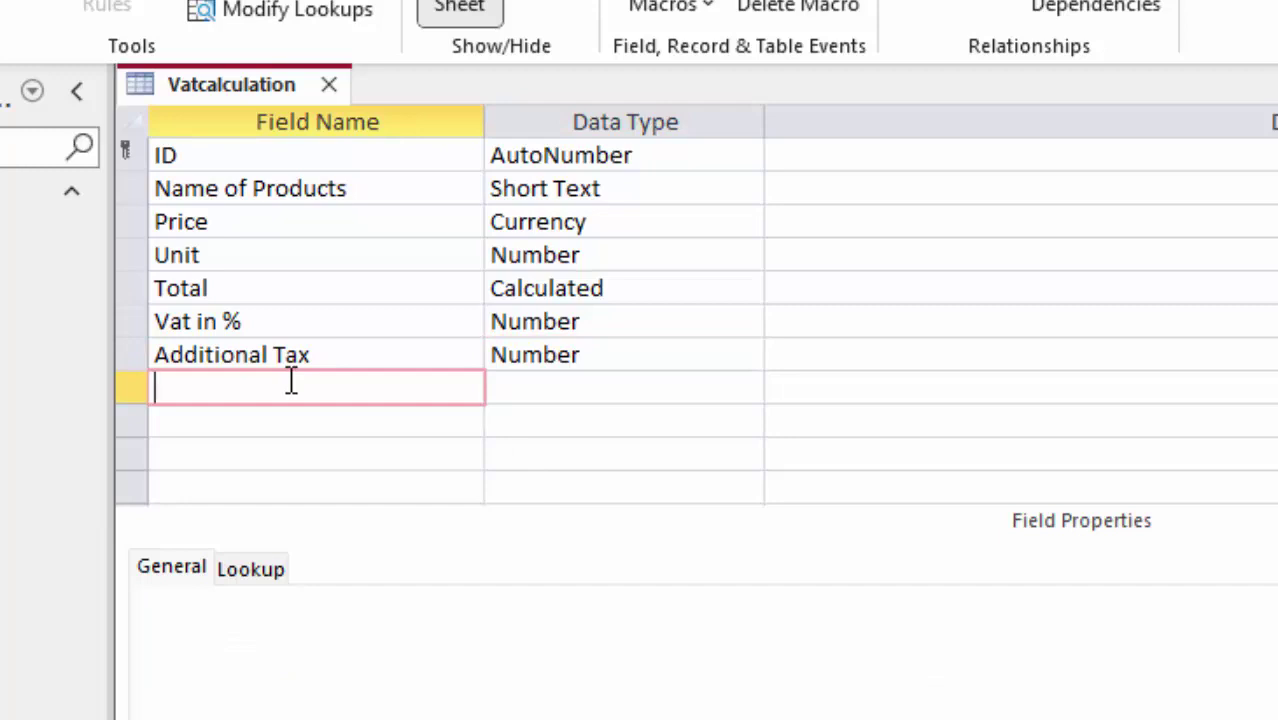
Step: Add a 'Total Tax in %' field with the Calculated data type
{"action": "type", "text": "To"}
{"action": "type", "text": "tal Tax i"}
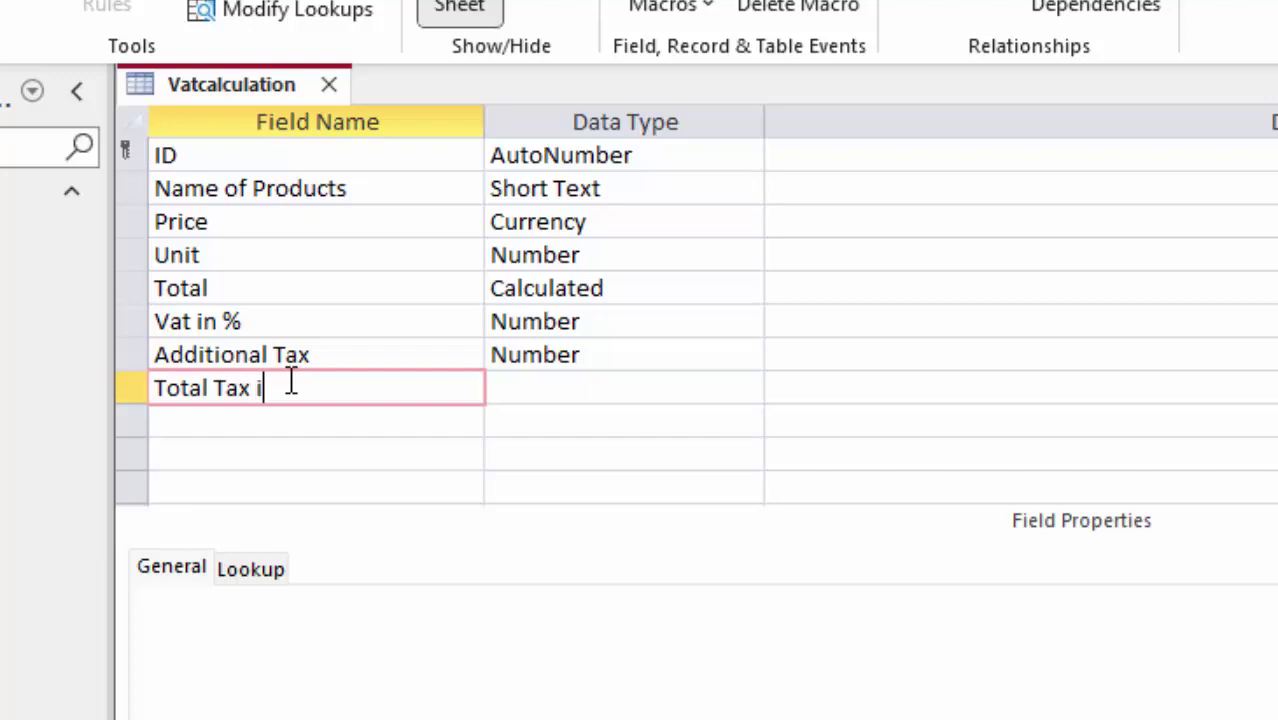
{"action": "type", "text": "n %"}
{"action": "left_click", "coordinate": [588, 381]}
{"action": "left_click", "coordinate": [748, 392]}
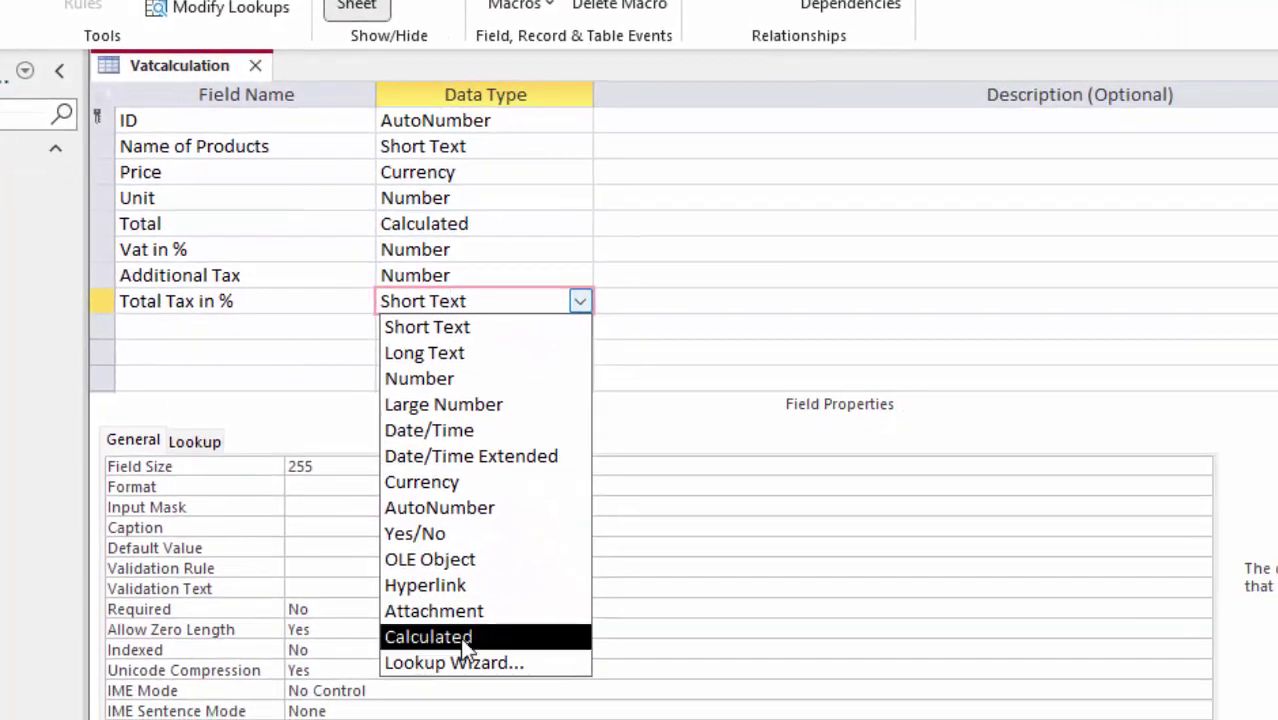
{"action": "left_click", "coordinate": [480, 691]}
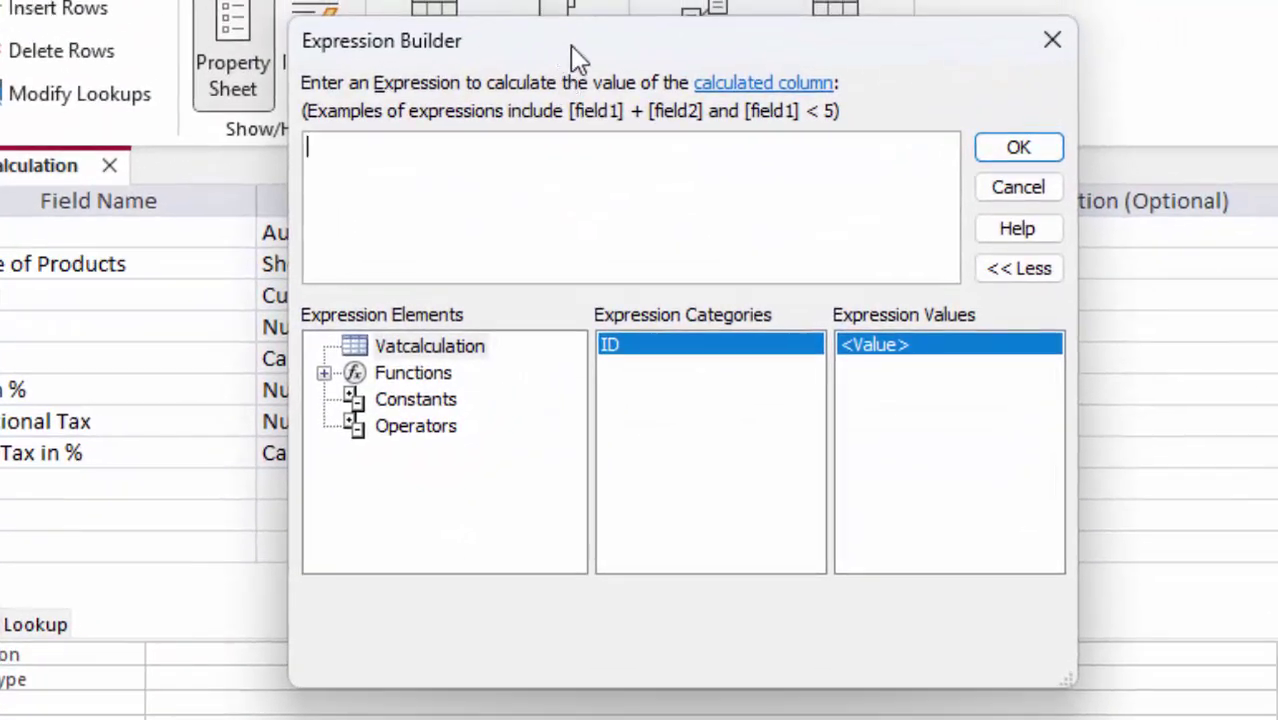
Step: Set Total Tax in % to [Vat in %]+[Additional Tax] and switch to Datasheet View
{"action": "left_click_drag", "start_coordinate": [577, 55], "coordinate": [795, 157]}
{"action": "type", "text": "[V"}
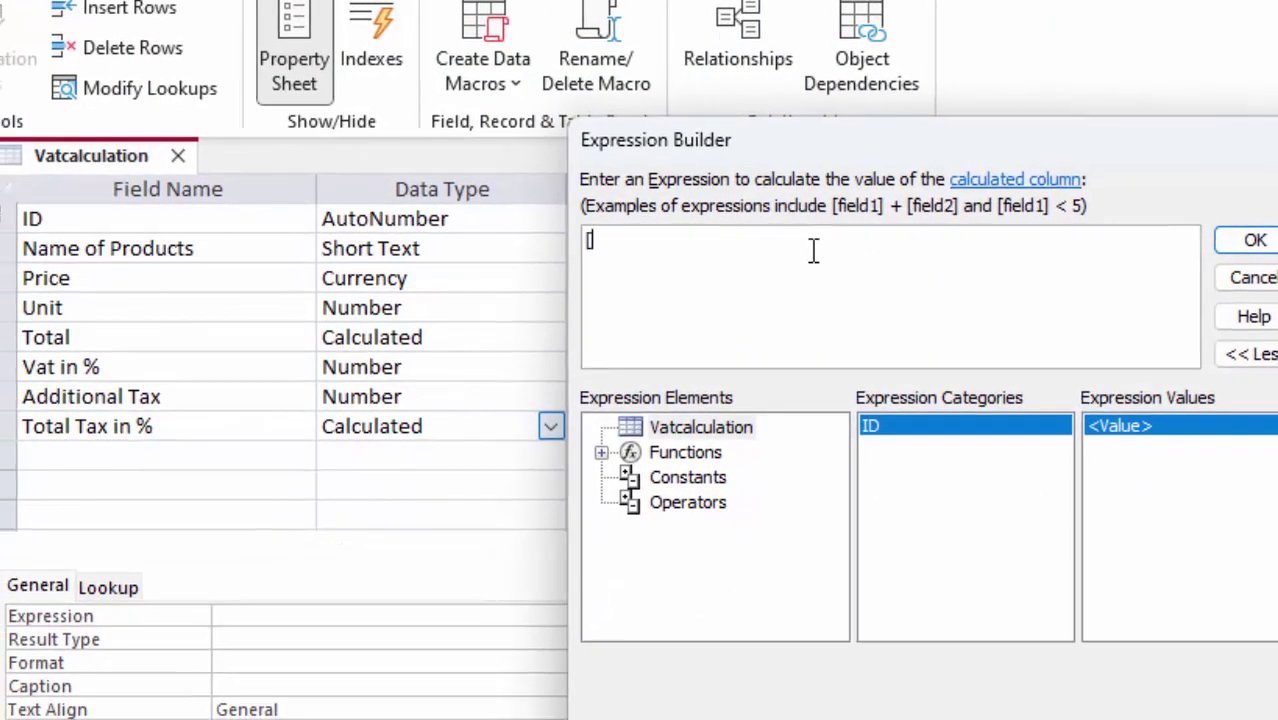
{"action": "type", "text": "at "}
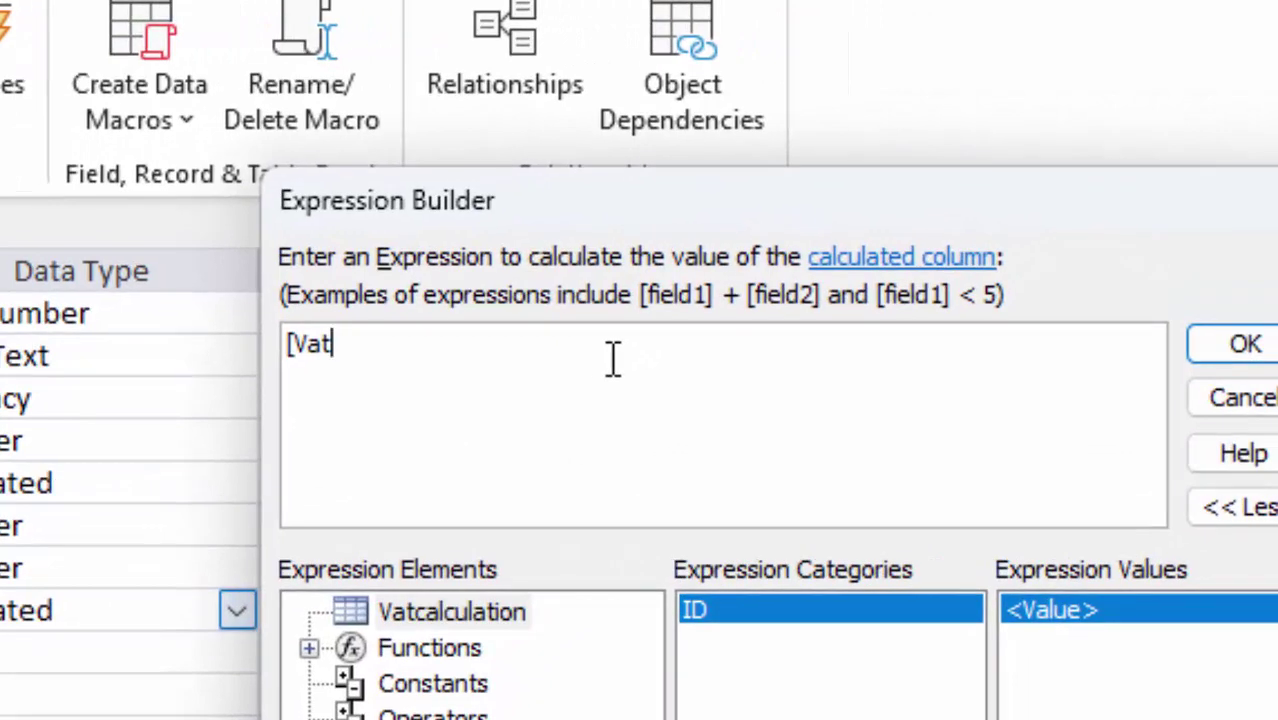
{"action": "type", "text": "in "}
{"action": "type", "text": "%"}
{"action": "type", "text": "]"}
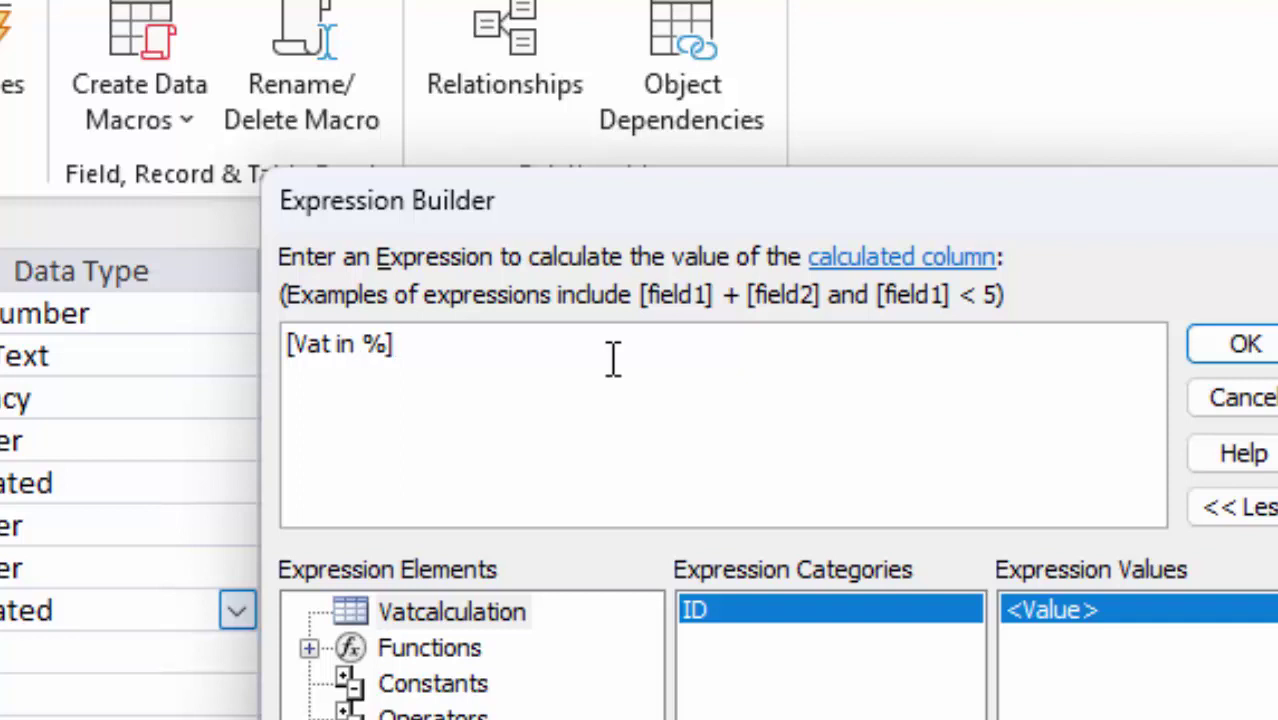
{"action": "type", "text": " +["}
{"action": "type", "text": "Add"}
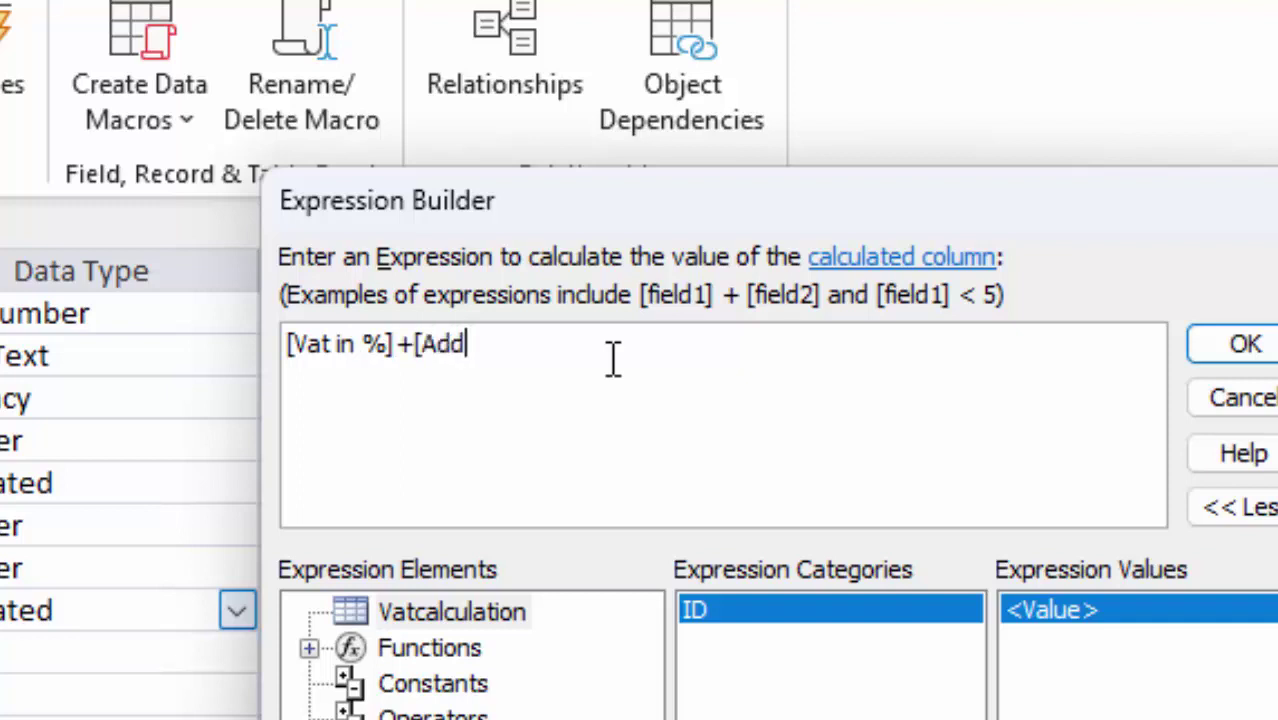
{"action": "type", "text": "ition"}
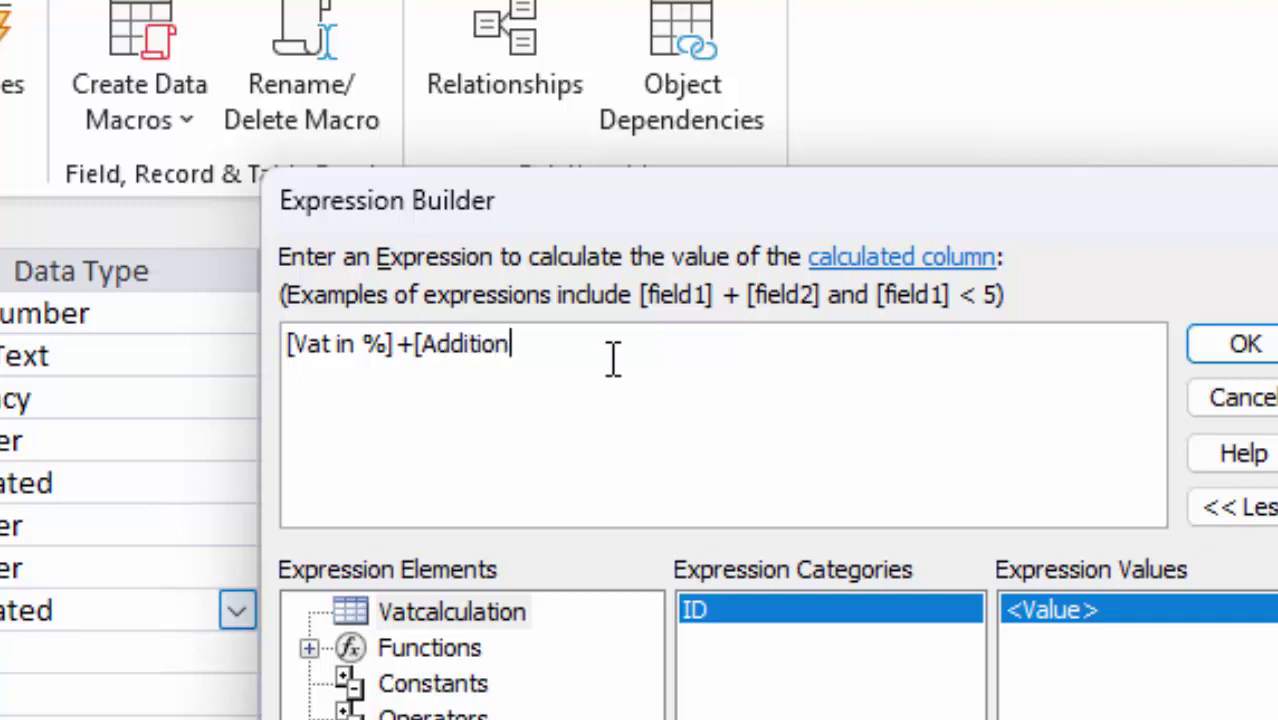
{"action": "type", "text": "al "}
{"action": "type", "text": "Tax]"}
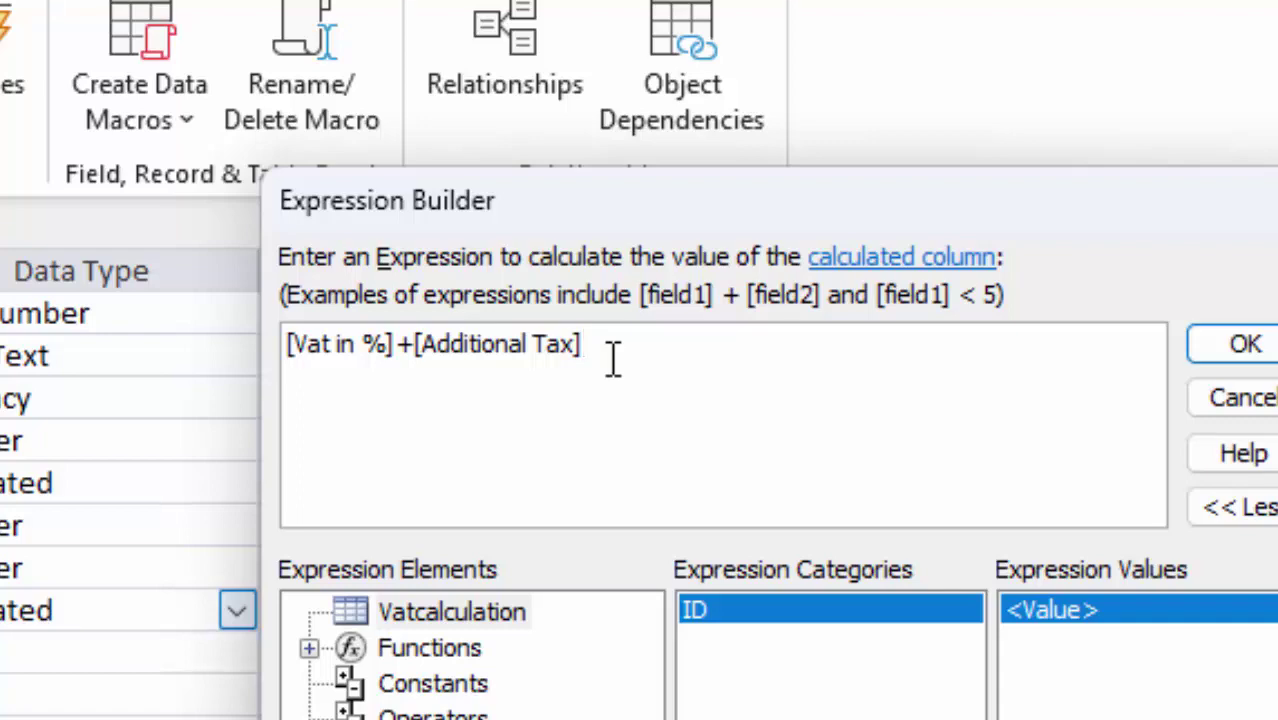
{"action": "key", "text": "Return"}
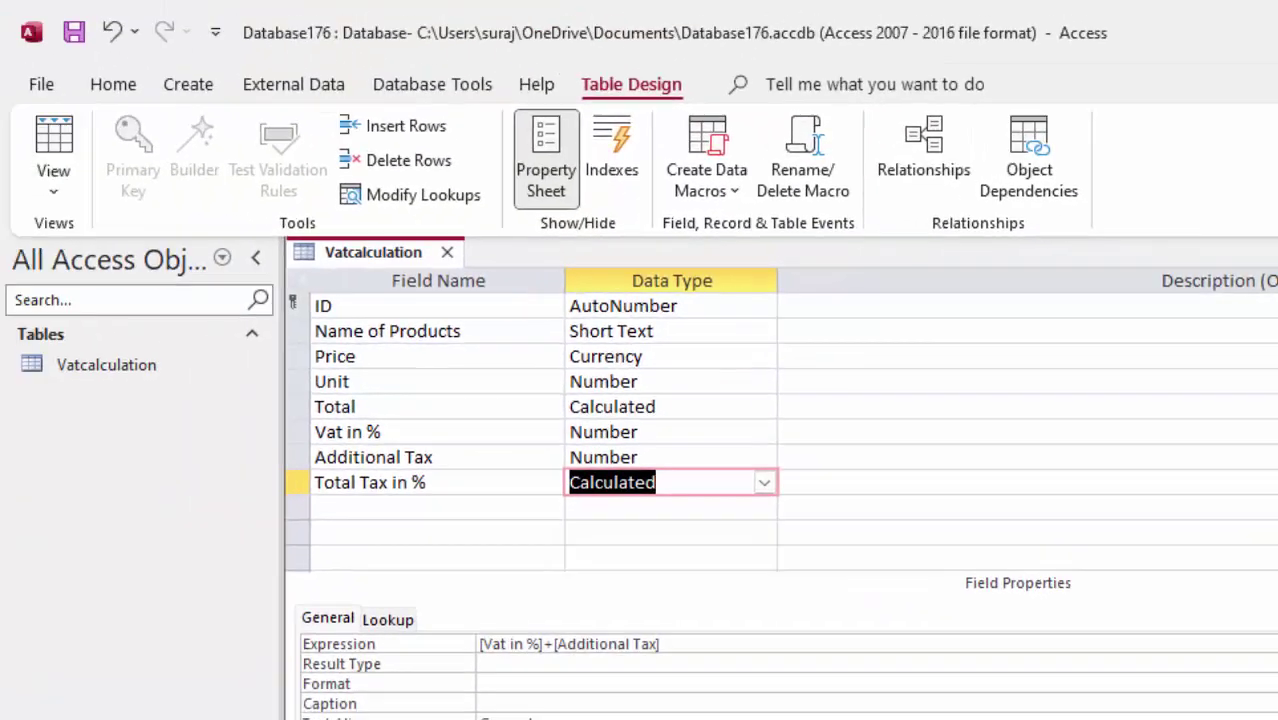
{"action": "left_click", "coordinate": [55, 140]}
Step: Save the table and widen the Total Tax in %, Additional Tax and Name of Products columns
{"action": "left_click", "coordinate": [858, 573]}
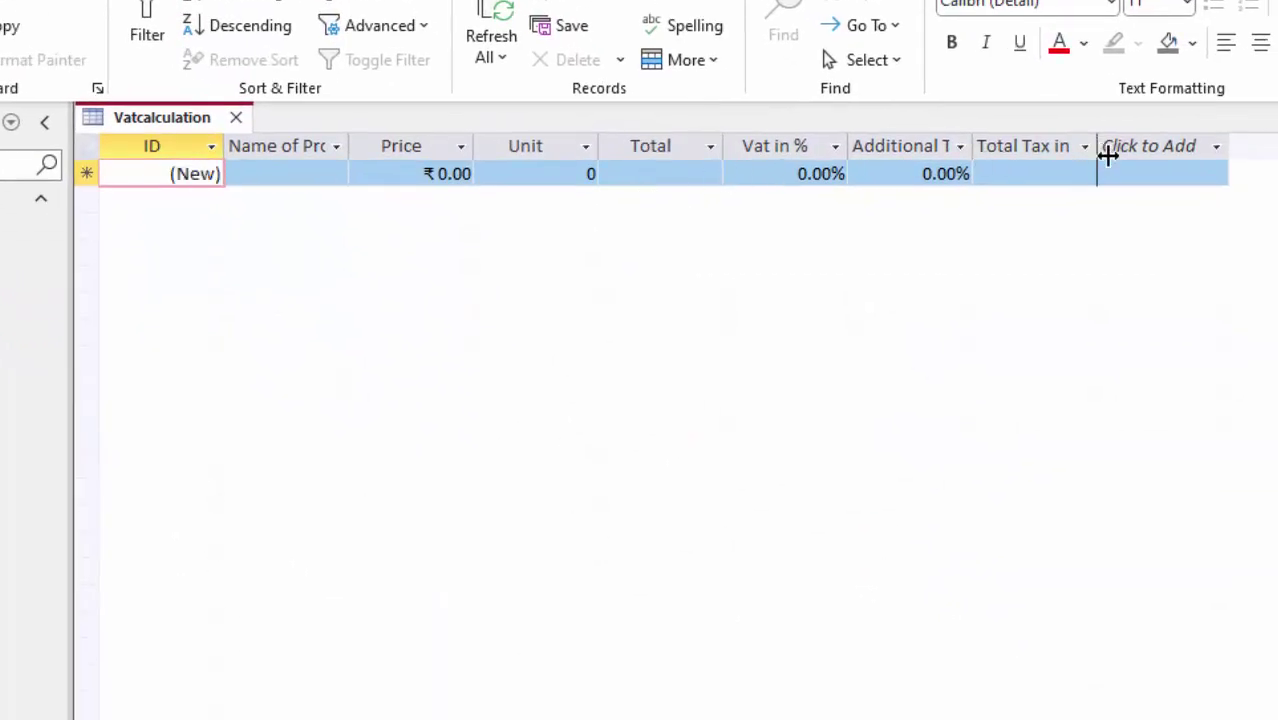
{"action": "left_click_drag", "start_coordinate": [1097, 150], "coordinate": [1160, 195]}
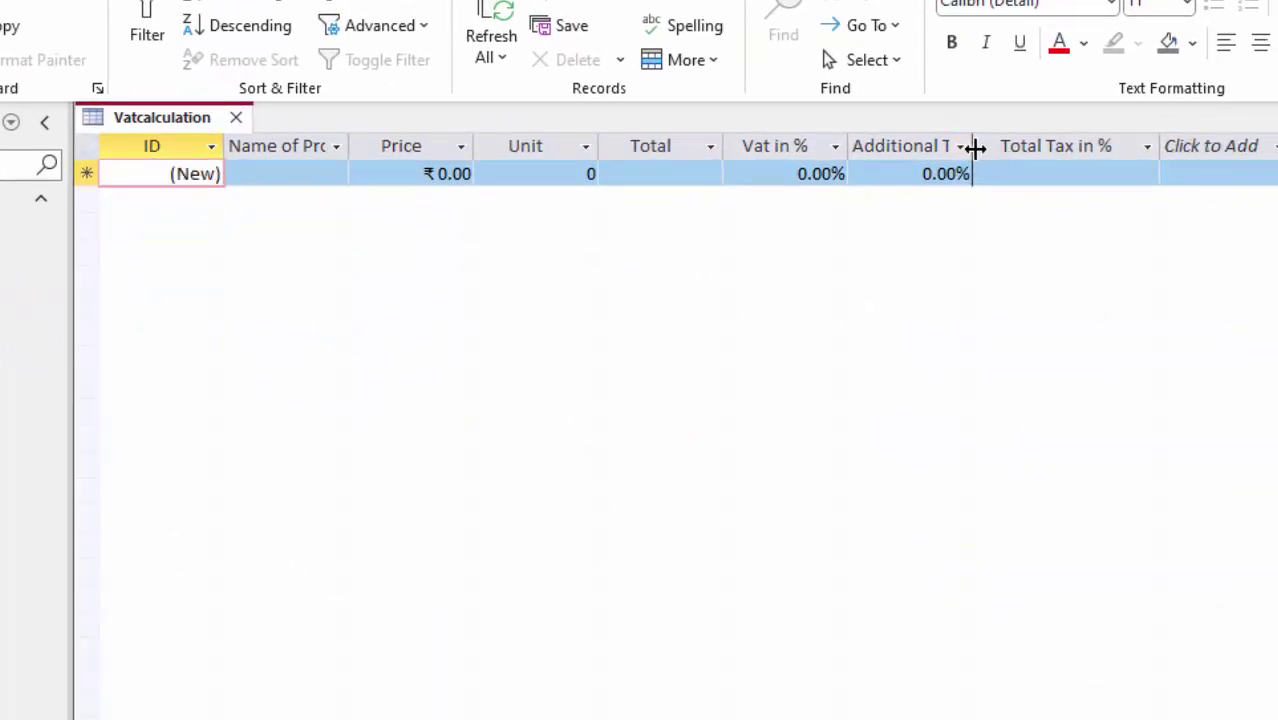
{"action": "left_click_drag", "start_coordinate": [972, 146], "coordinate": [1043, 177]}
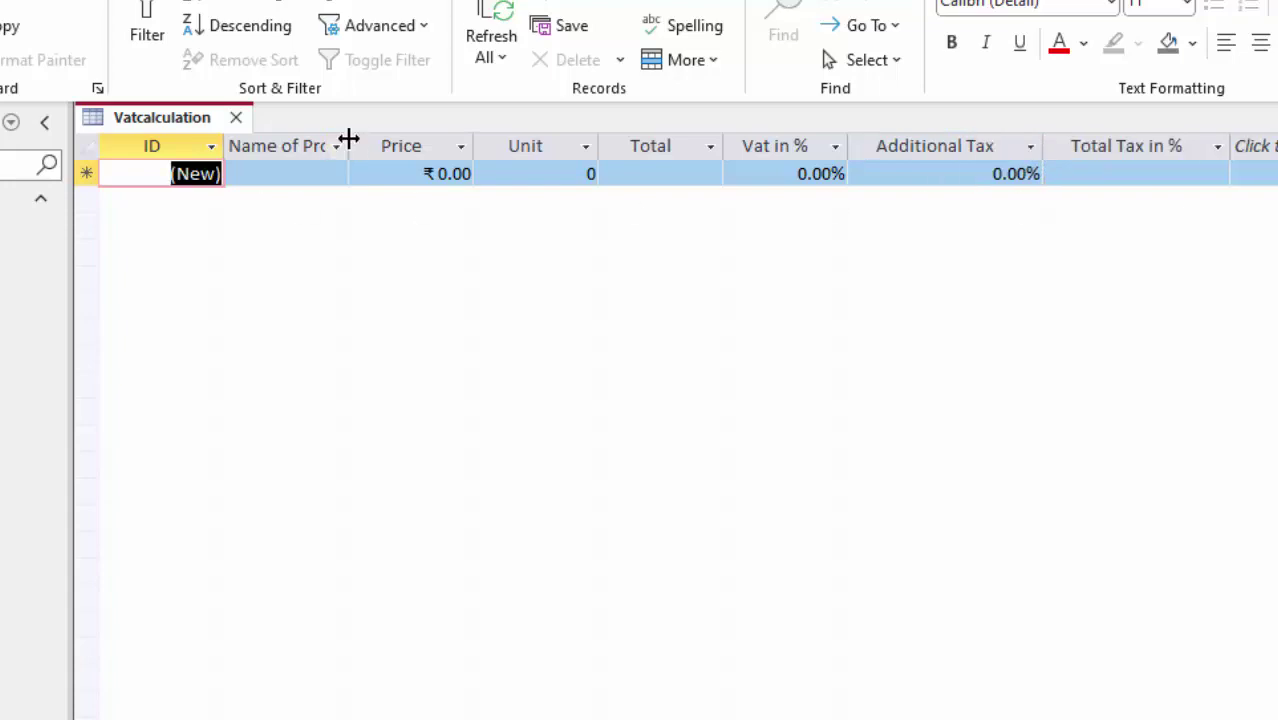
{"action": "left_click_drag", "start_coordinate": [348, 141], "coordinate": [417, 217]}
{"action": "left_click", "coordinate": [342, 176]}
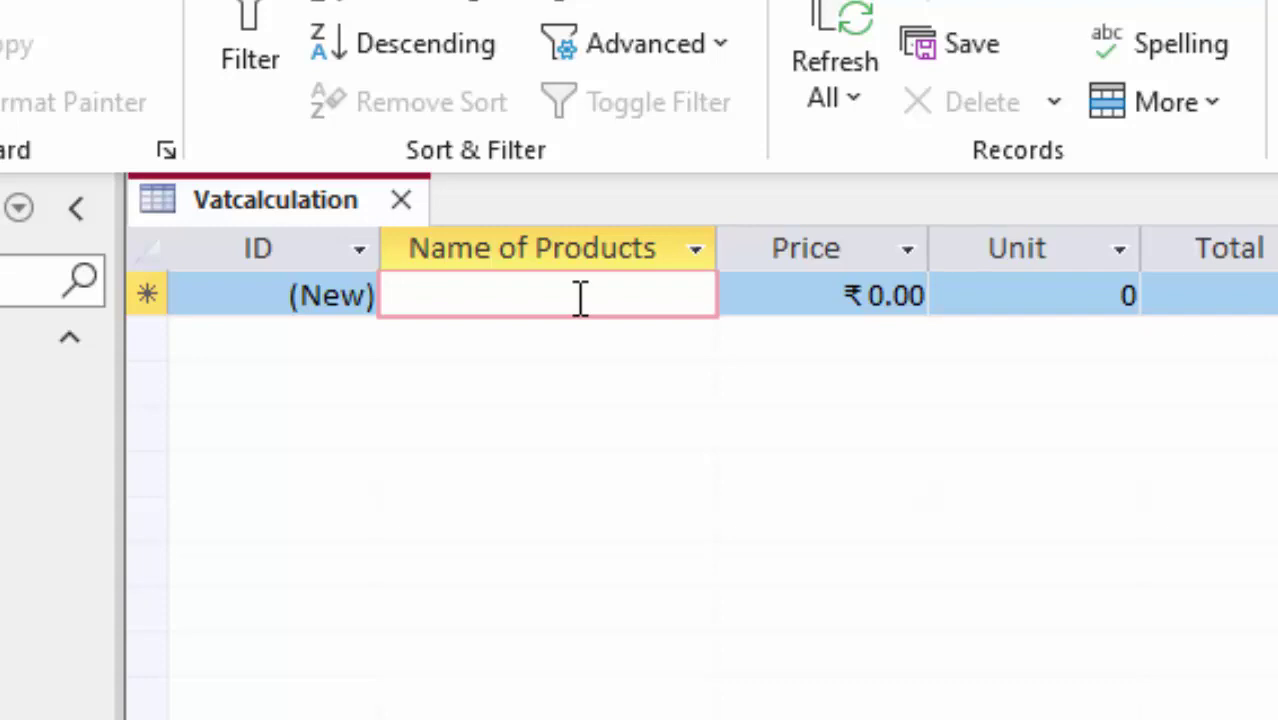
Step: Start a Laptop record priced ₹40,000.00 with 5 units
{"action": "type", "text": "Lap"}
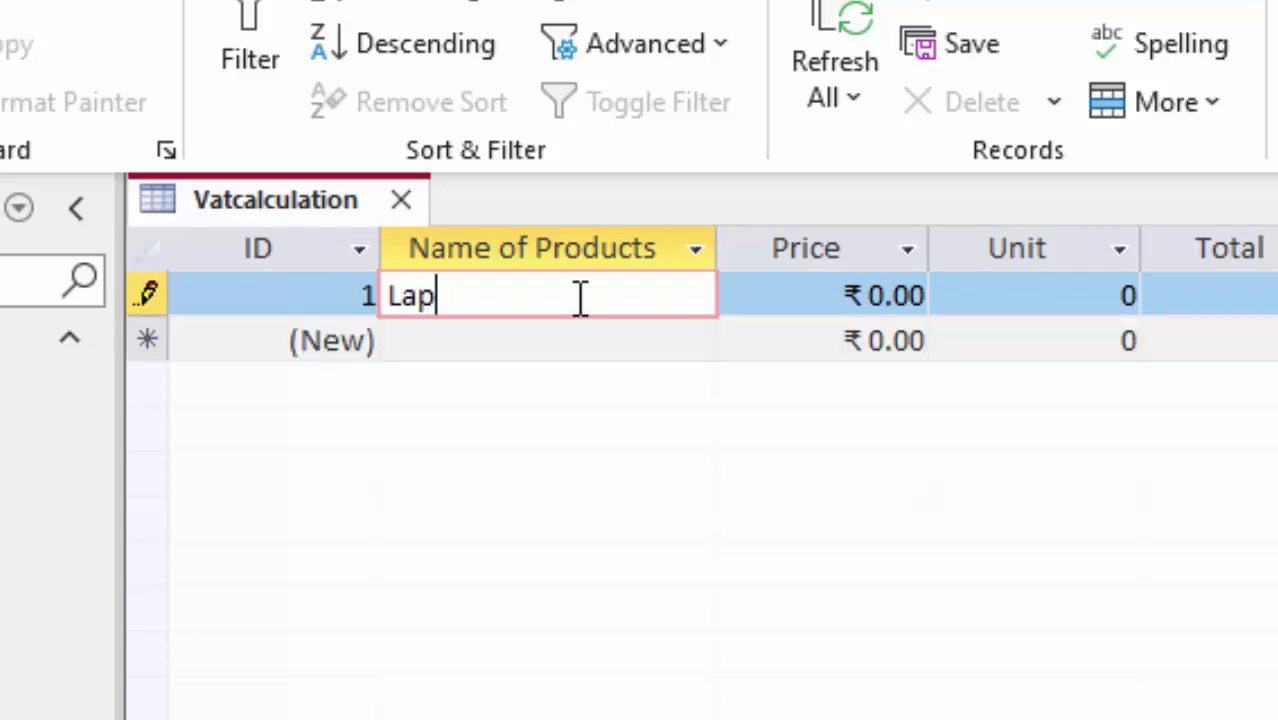
{"action": "type", "text": "top"}
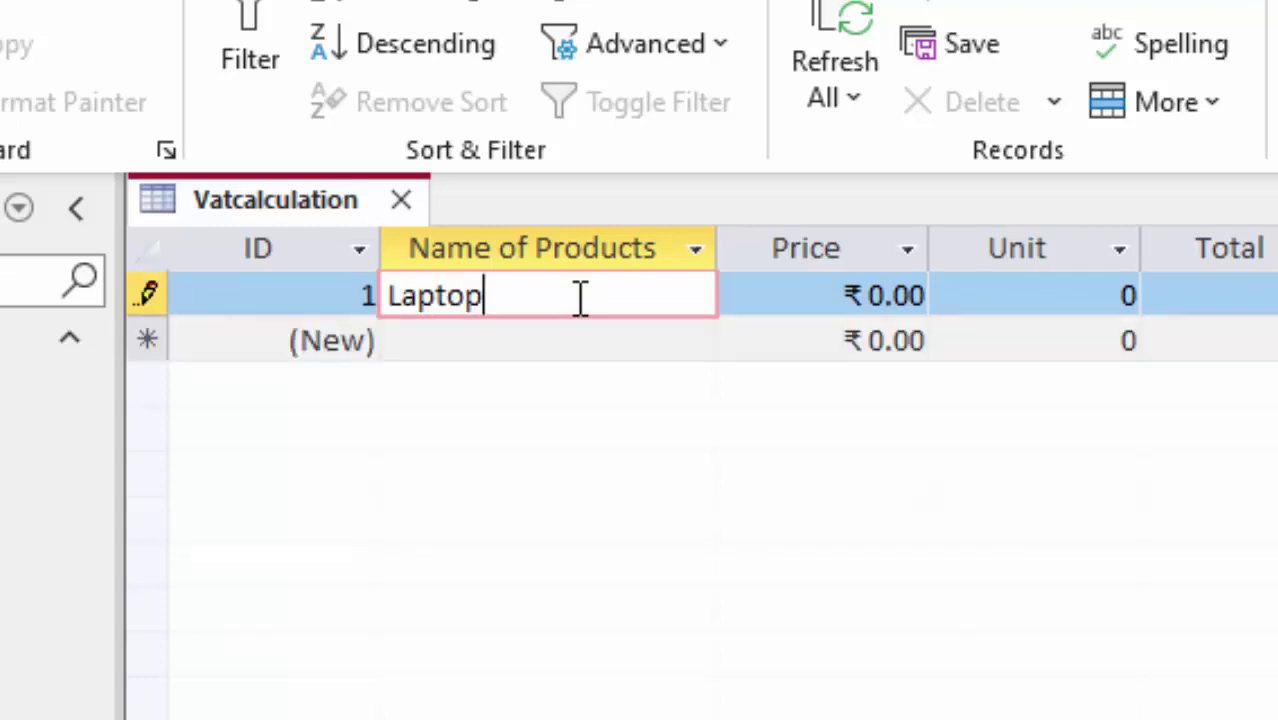
{"action": "key", "text": "Tab"}
{"action": "type", "text": "40"}
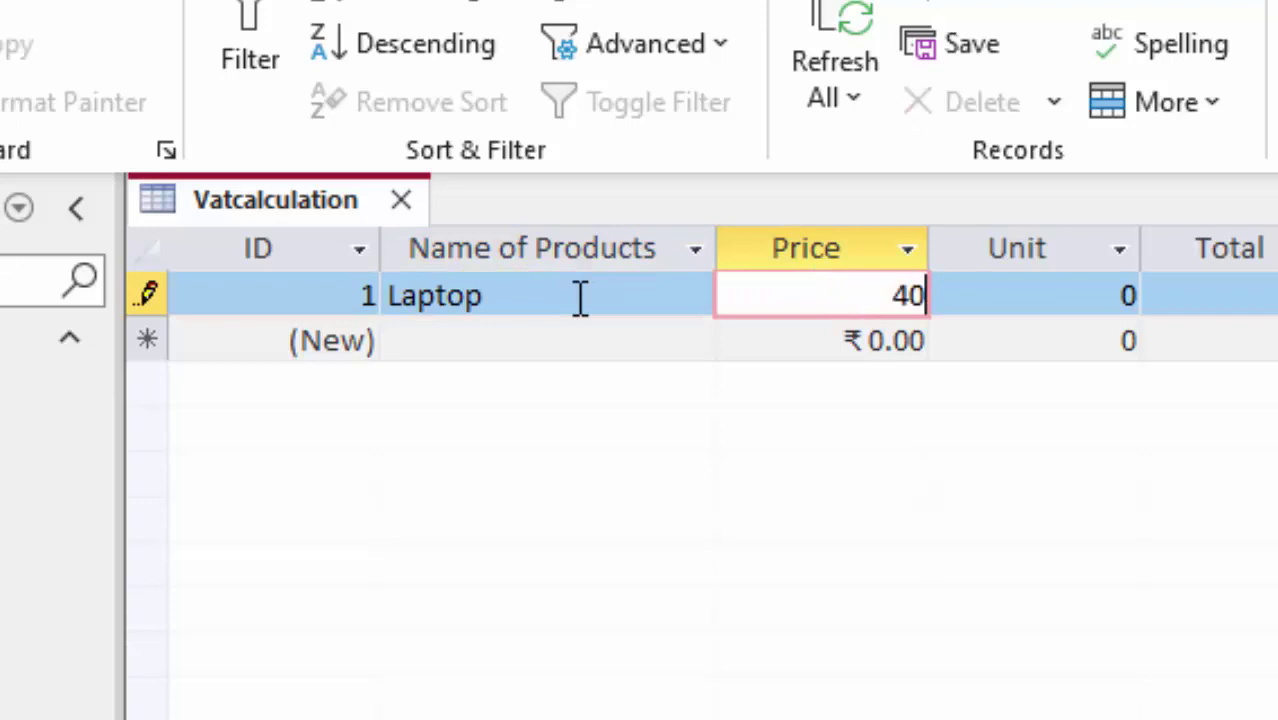
{"action": "type", "text": "00"}
{"action": "key", "text": "Tab"}
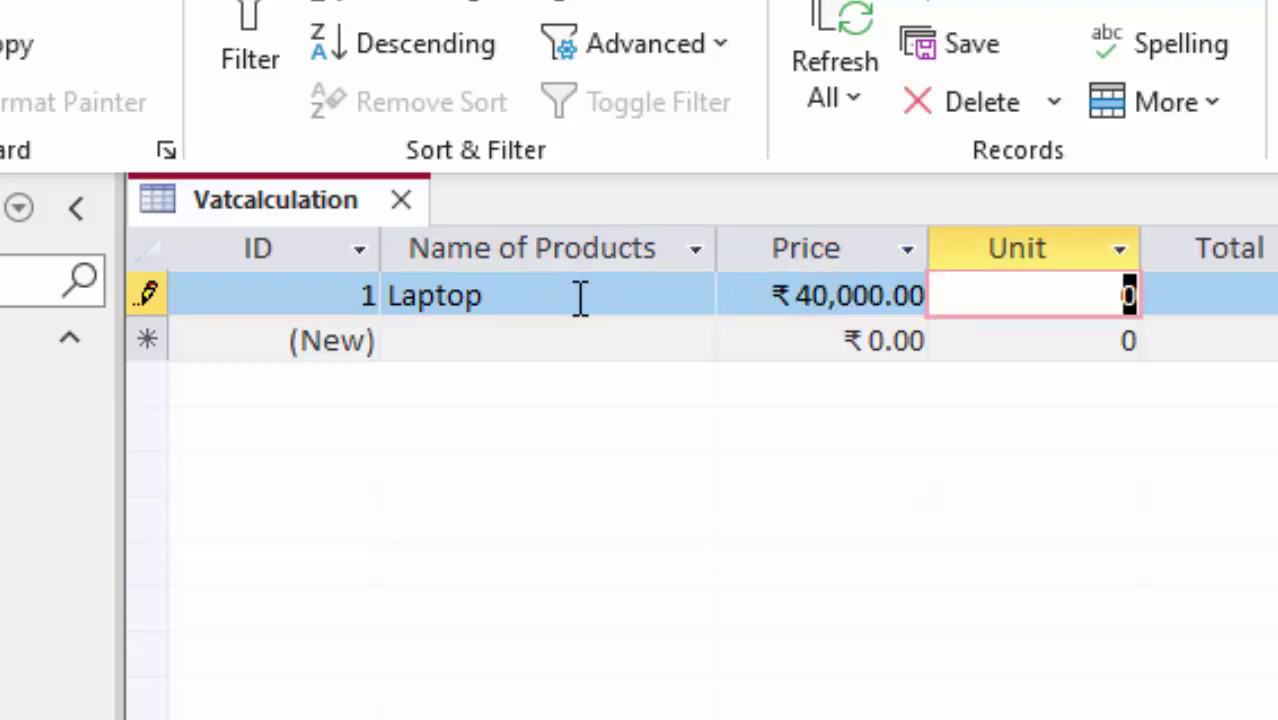
{"action": "type", "text": "5"}
{"action": "key", "text": "Tab"}
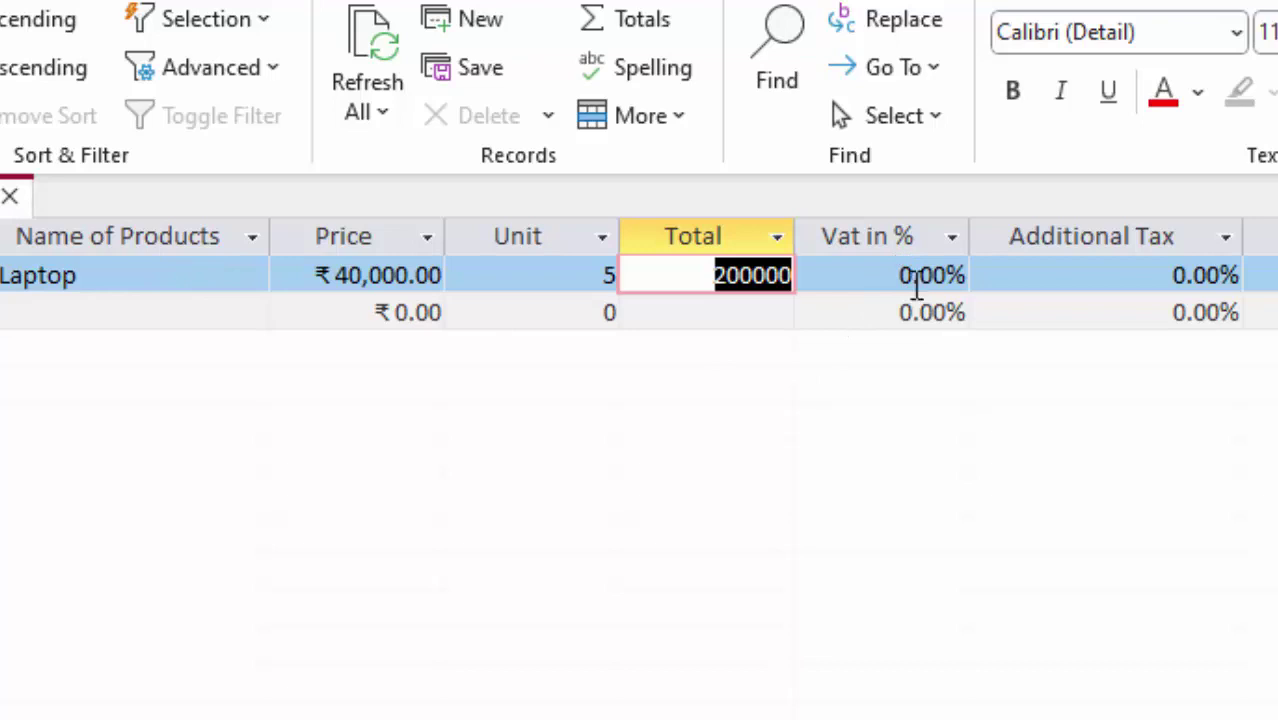
Step: Set the Laptop's VAT to 5% and its additional tax to 5%
{"action": "left_click", "coordinate": [916, 285]}
{"action": "key", "text": "BackSpace"}
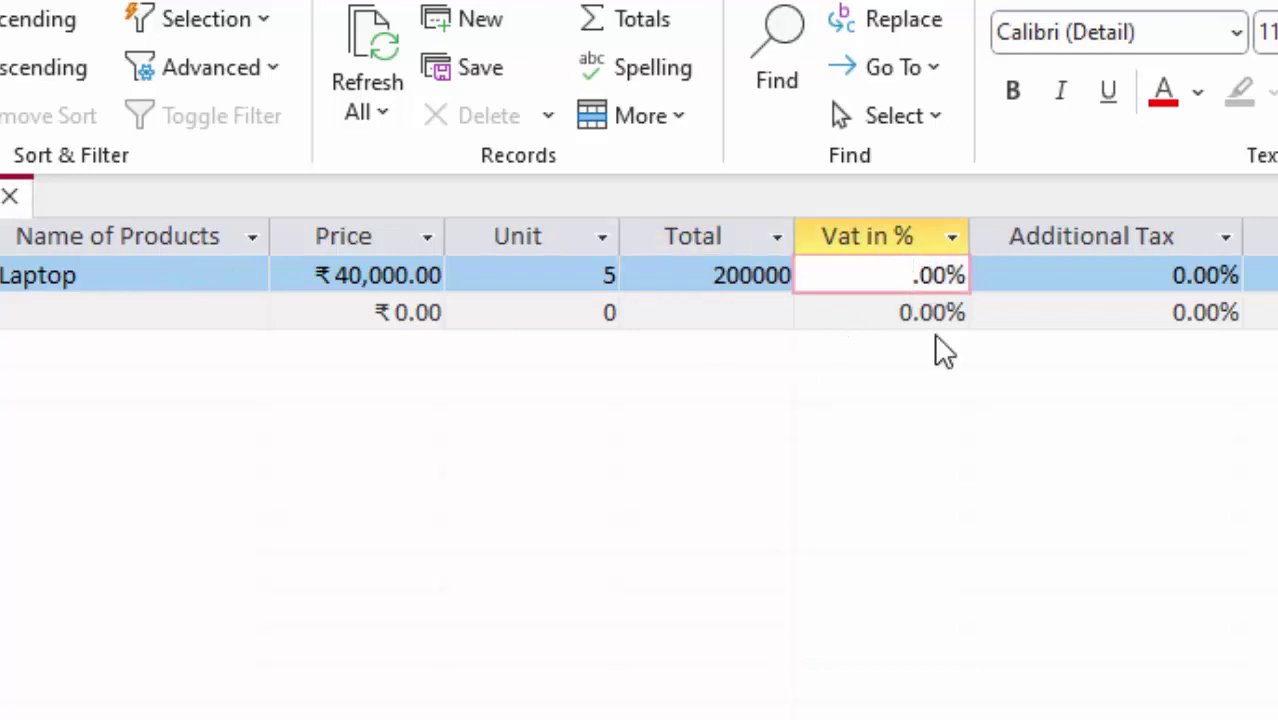
{"action": "type", "text": "5"}
{"action": "key", "text": "Tab"}
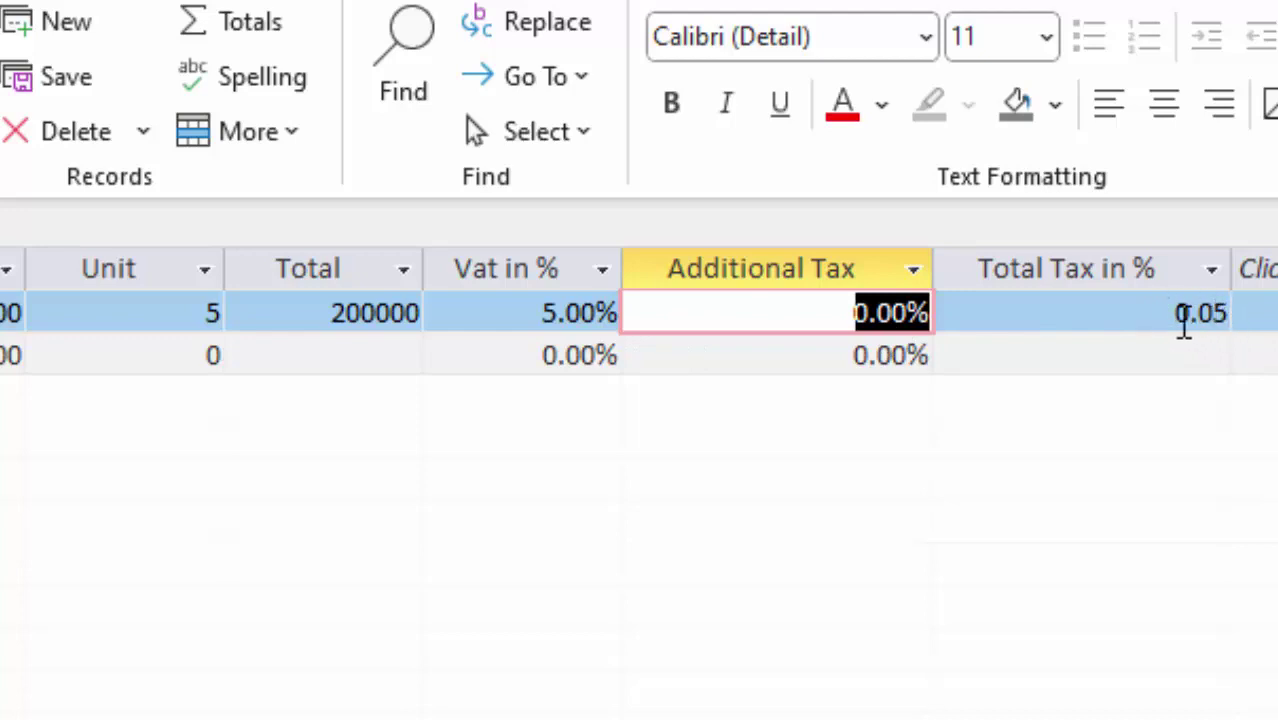
{"action": "left_click", "coordinate": [868, 313]}
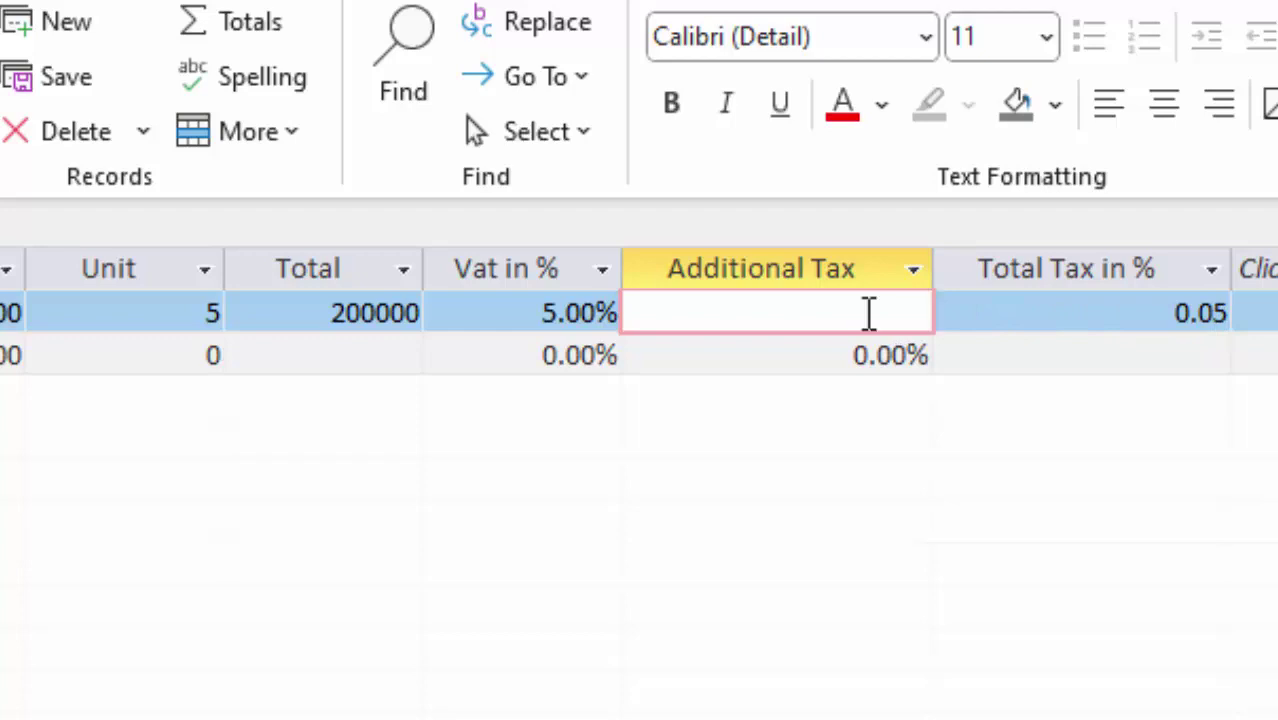
{"action": "key", "text": "BackSpace"}
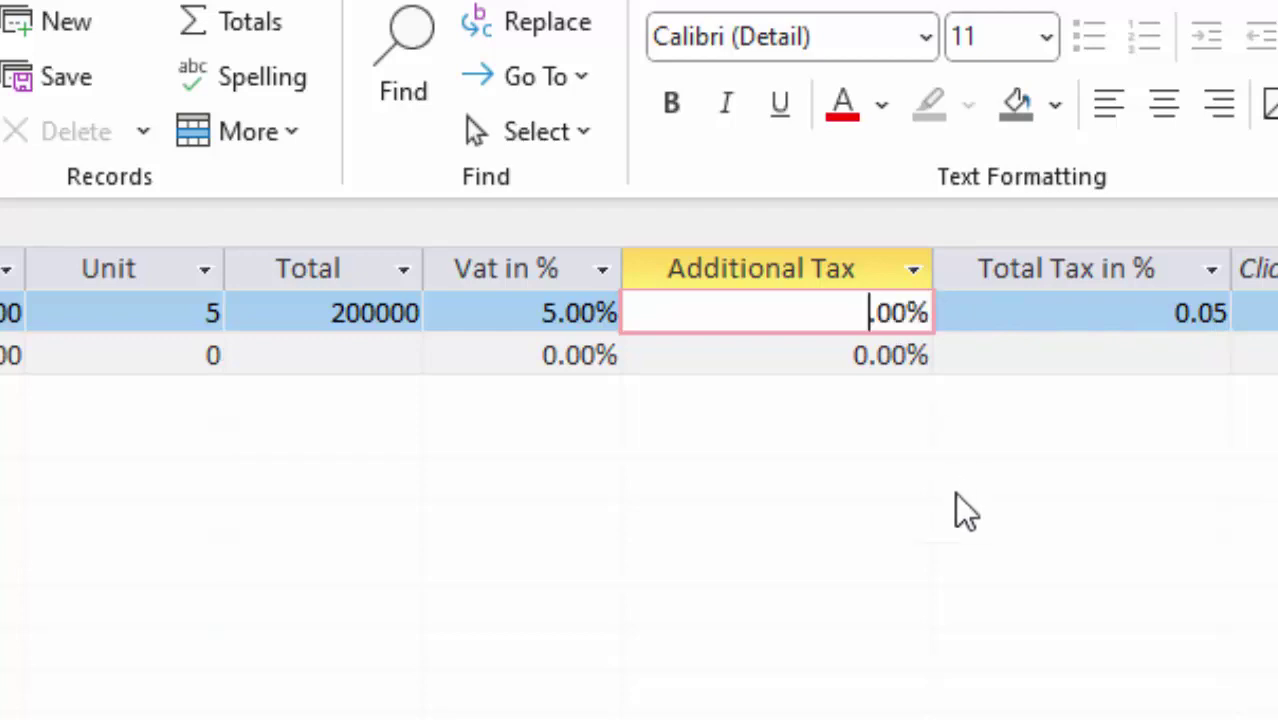
{"action": "type", "text": "5"}
{"action": "key", "text": "Tab"}
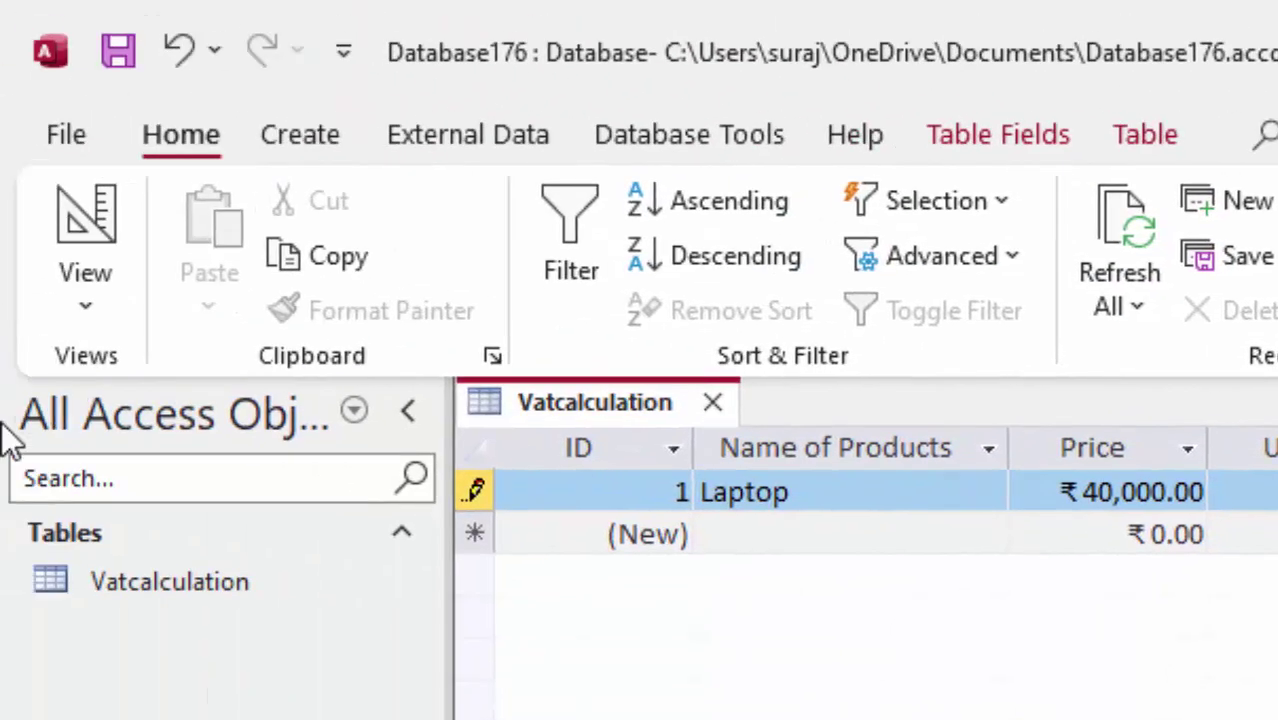
Step: Switch the table back to Design view at the Total Tax in % field
{"action": "left_click", "coordinate": [60, 312]}
{"action": "left_click", "coordinate": [177, 490]}
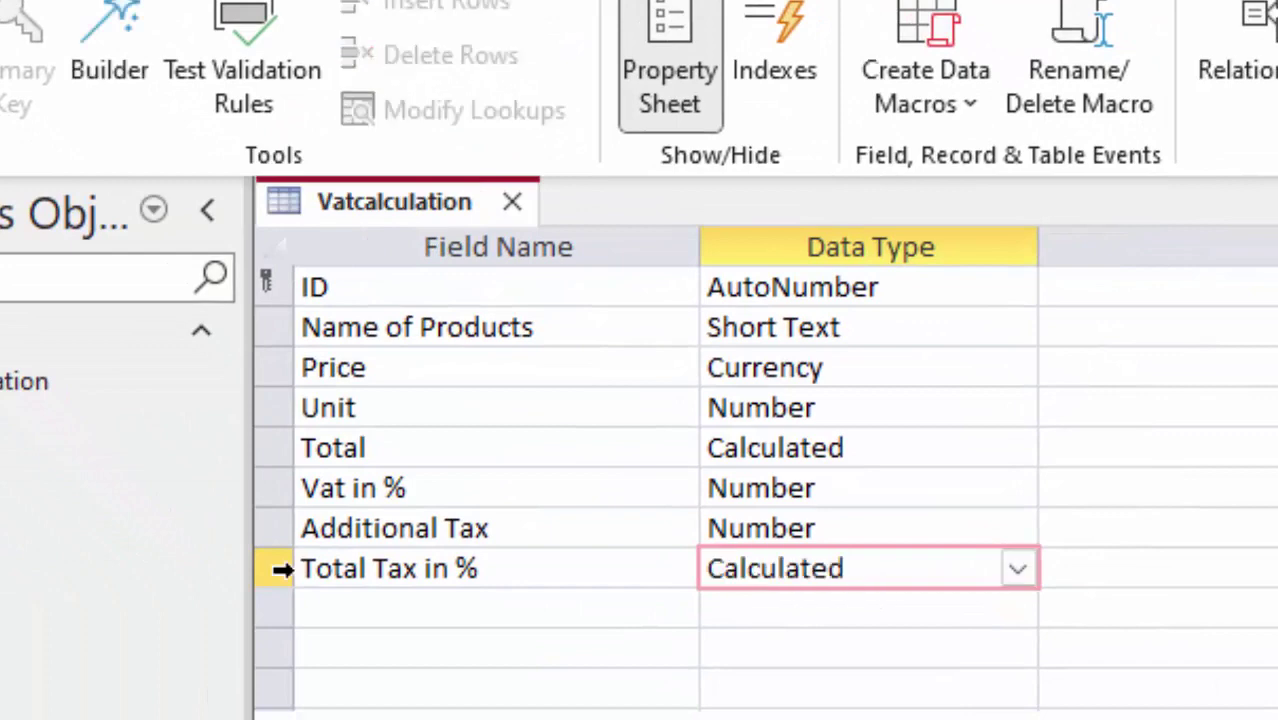
{"action": "right_click", "coordinate": [280, 572]}
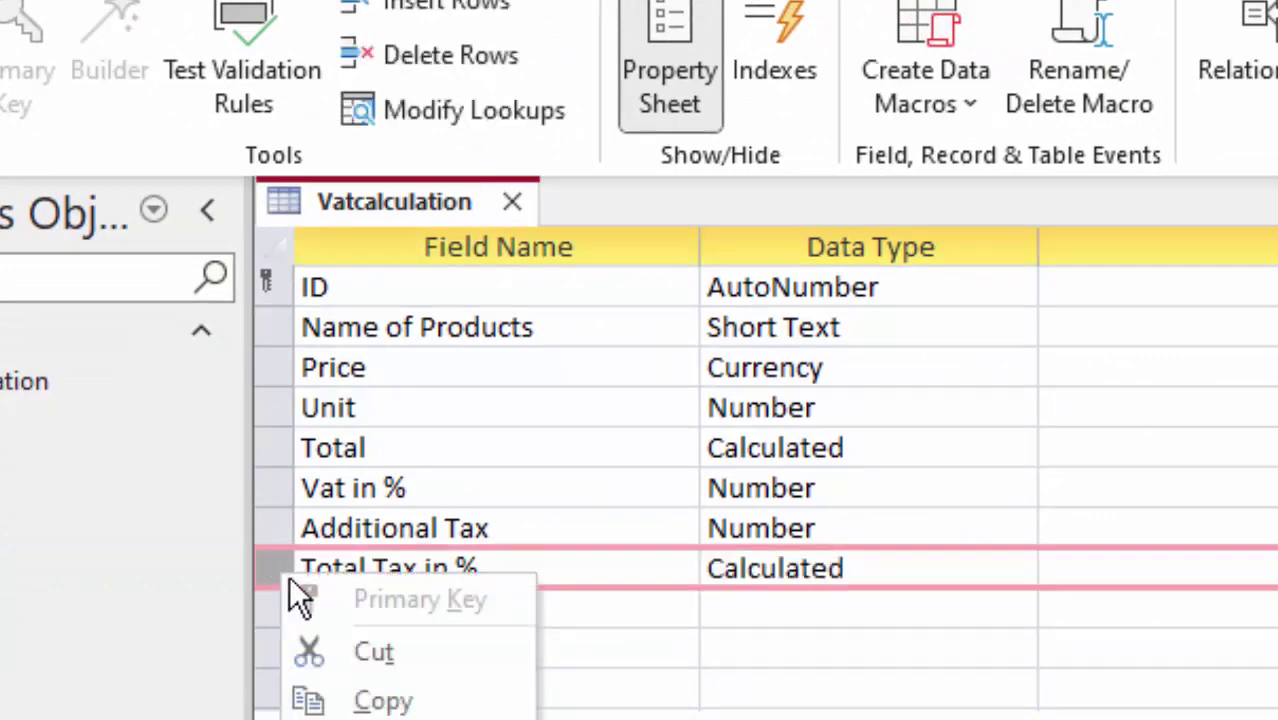
Step: Delete the Total Tax in % field and add a new field named Total Tax
{"action": "left_click", "coordinate": [388, 651]}
{"action": "key", "text": "Return"}
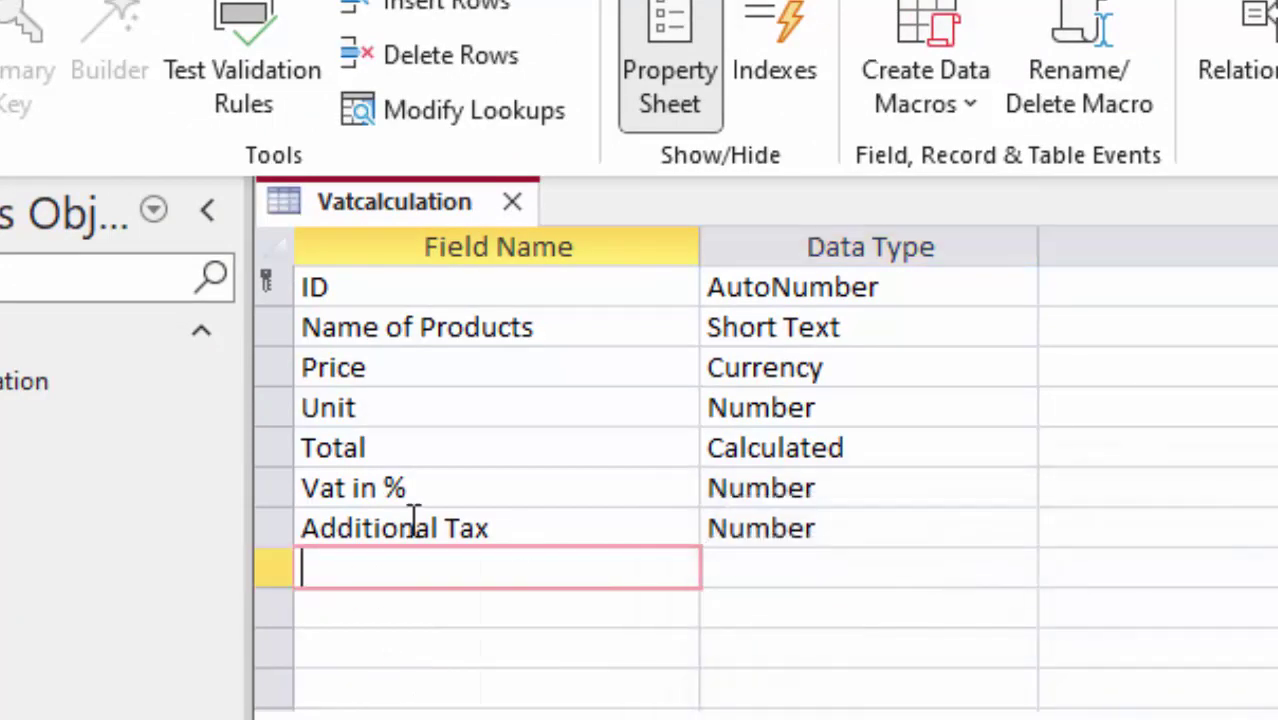
{"action": "type", "text": "Tax in Percent"}
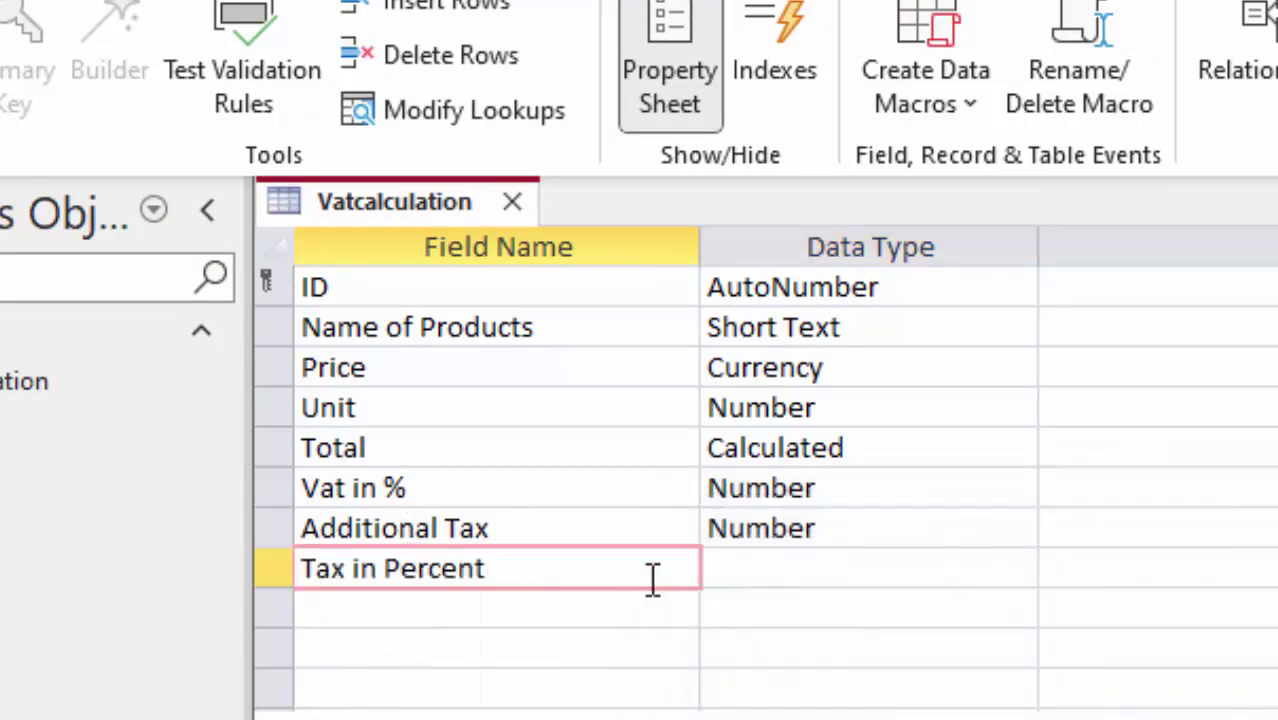
{"action": "key", "text": "BackSpace"}
{"action": "key", "text": "BackSpace"}
{"action": "key", "text": "BackSpace"}
{"action": "key", "text": "BackSpace"}
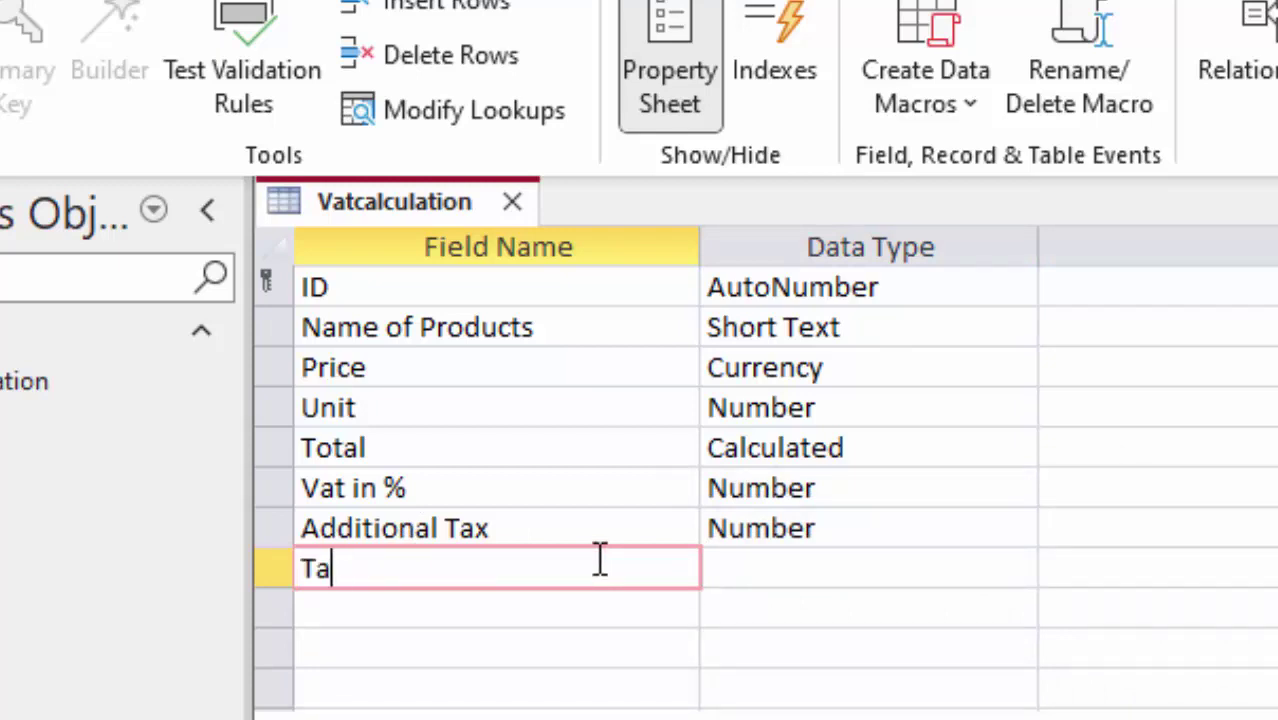
{"action": "key", "text": "BackSpace"}
{"action": "key", "text": "BackSpace"}
{"action": "type", "text": "Tota"}
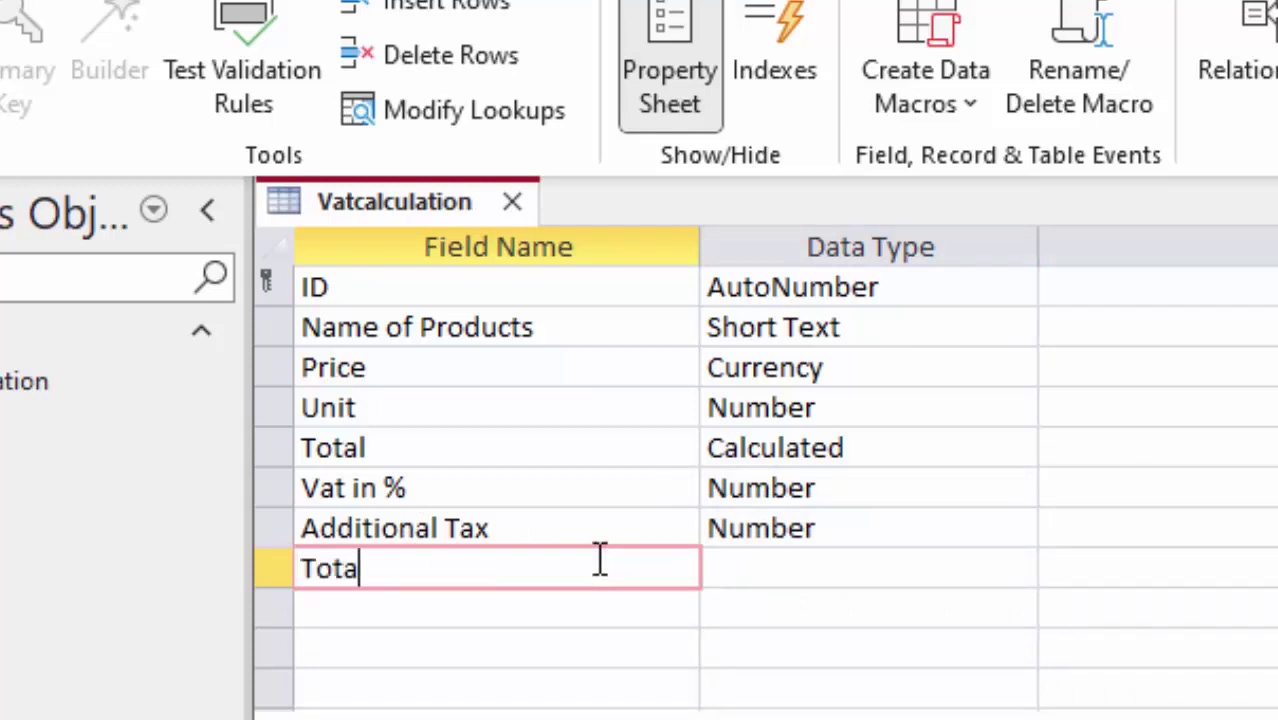
{"action": "type", "text": "l Tax"}
{"action": "key", "text": "Tab"}
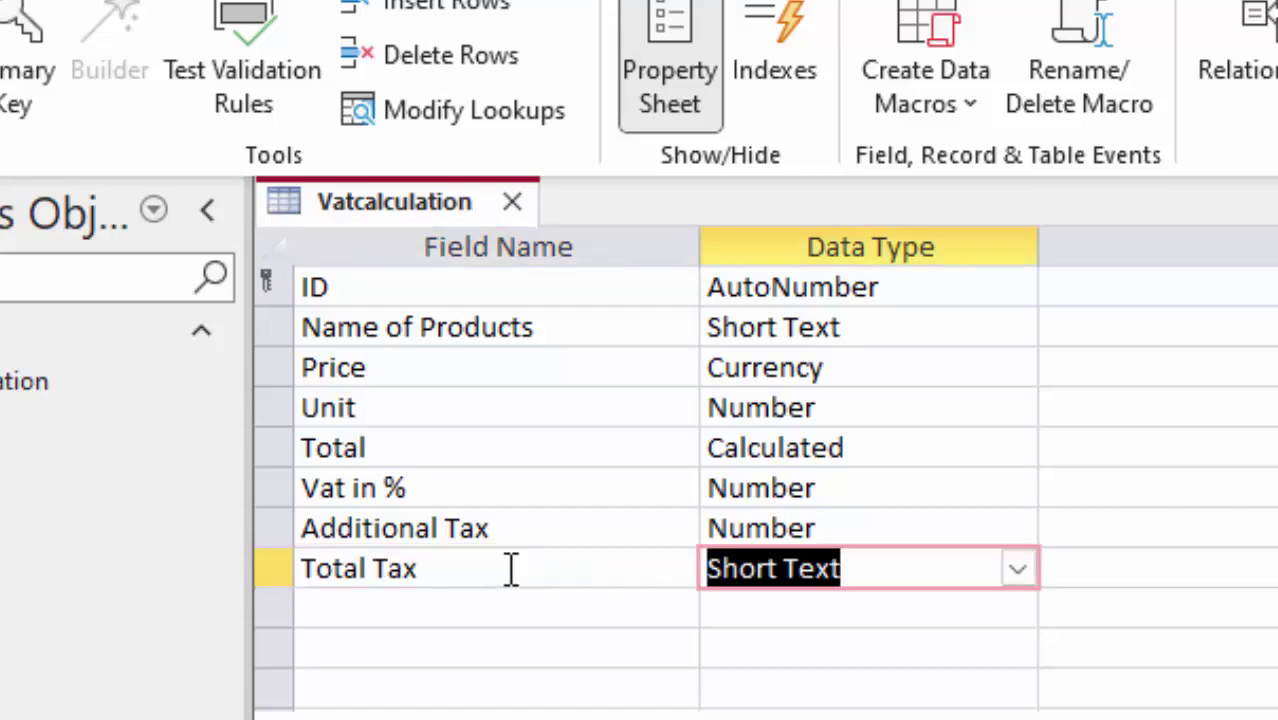
Step: Make Total Tax a Calculated field with expression [Vat in %]+[Additional Tax]
{"action": "left_click", "coordinate": [1020, 572]}
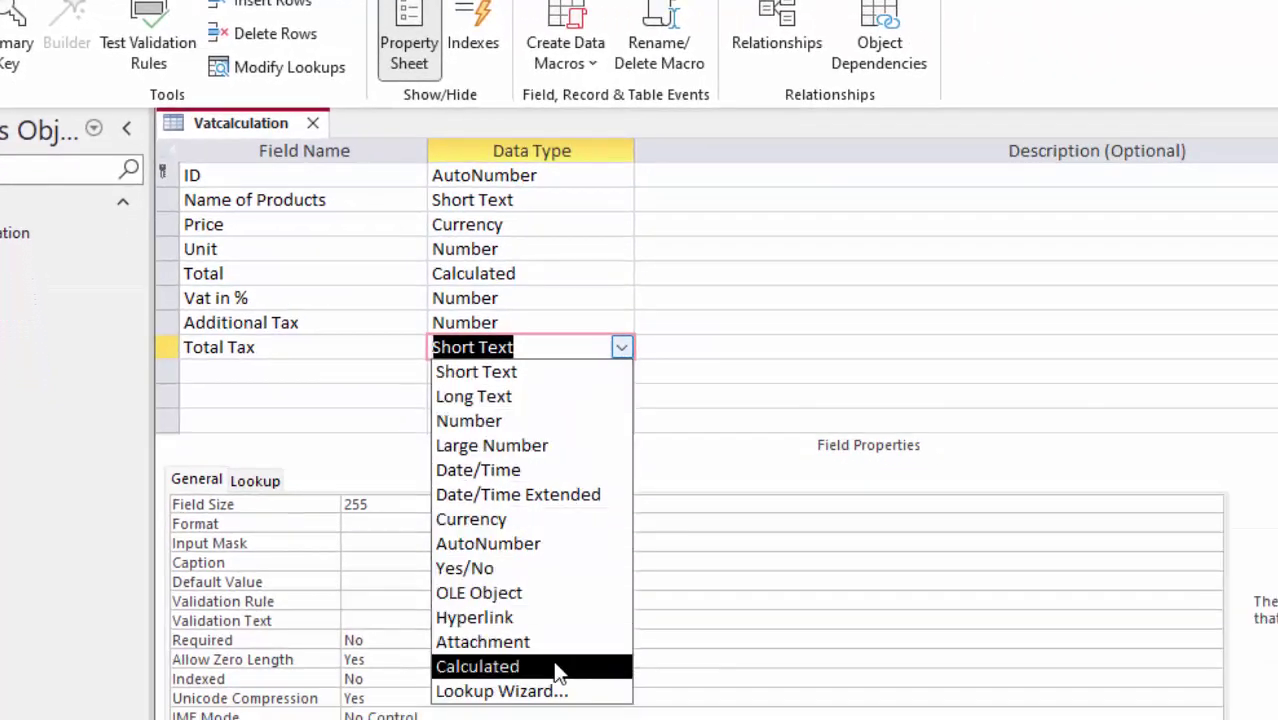
{"action": "left_click", "coordinate": [553, 665]}
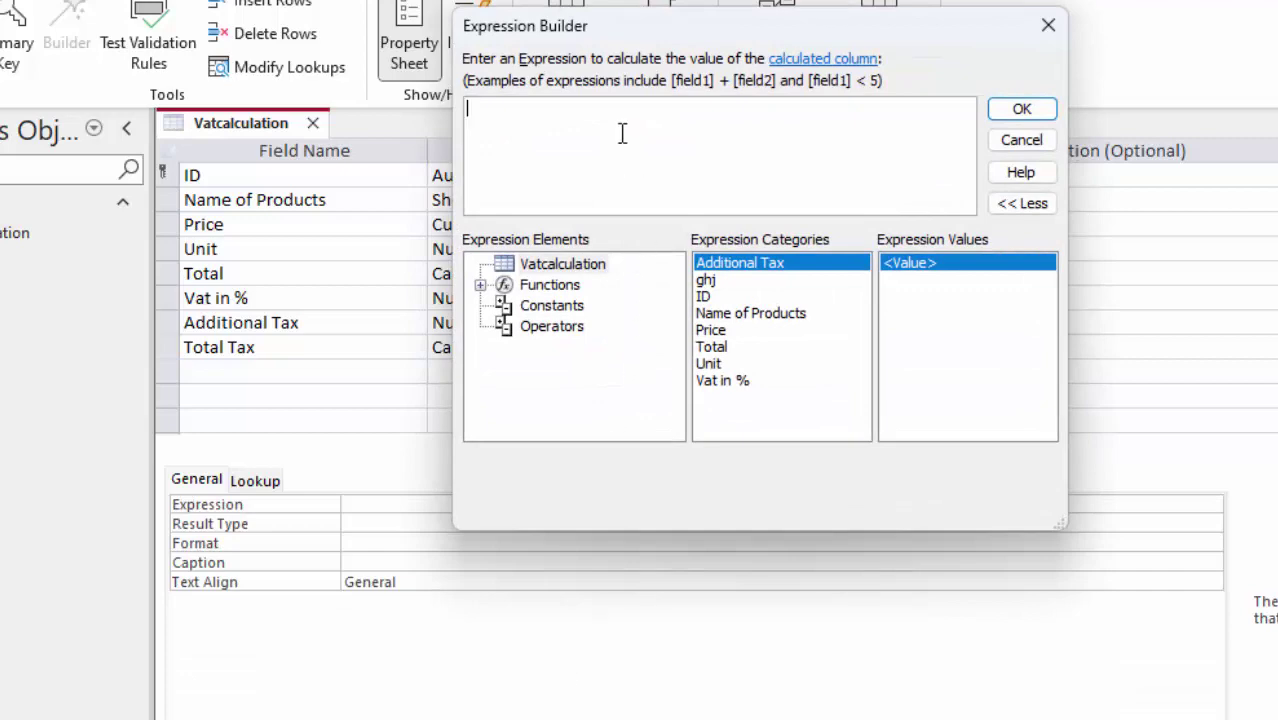
{"action": "type", "text": "["}
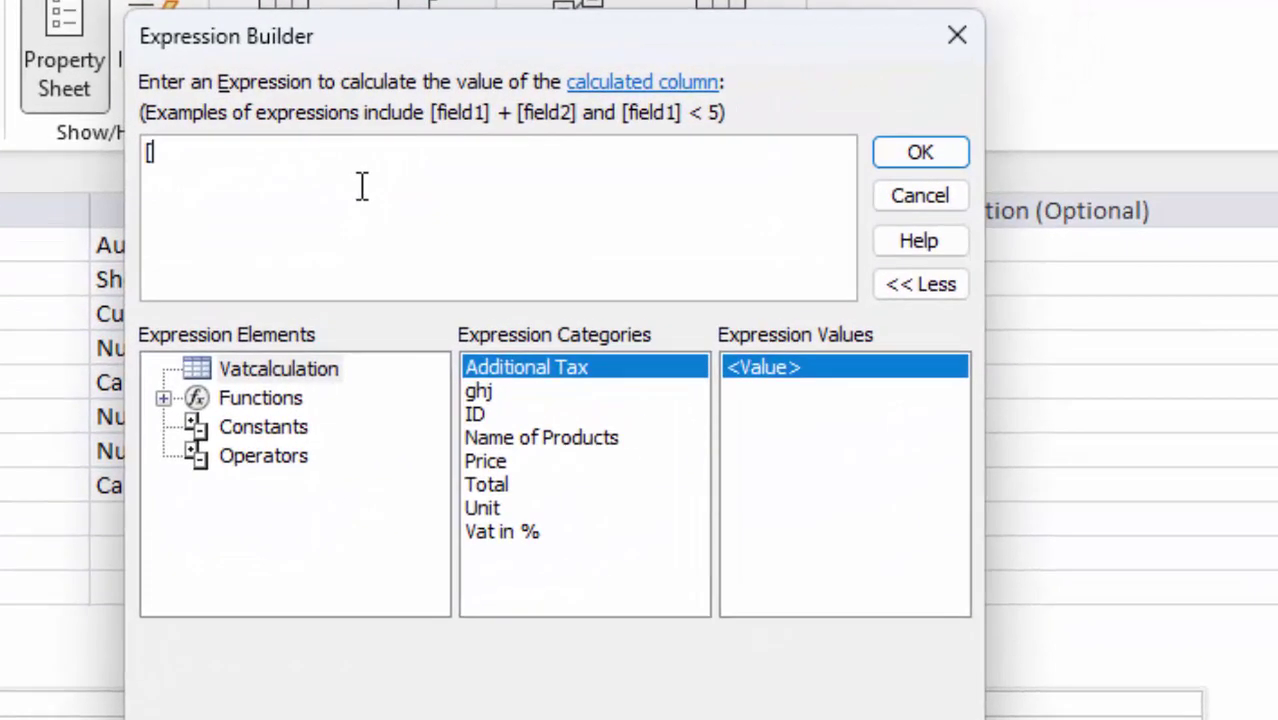
{"action": "type", "text": "V"}
{"action": "key", "text": "Tab"}
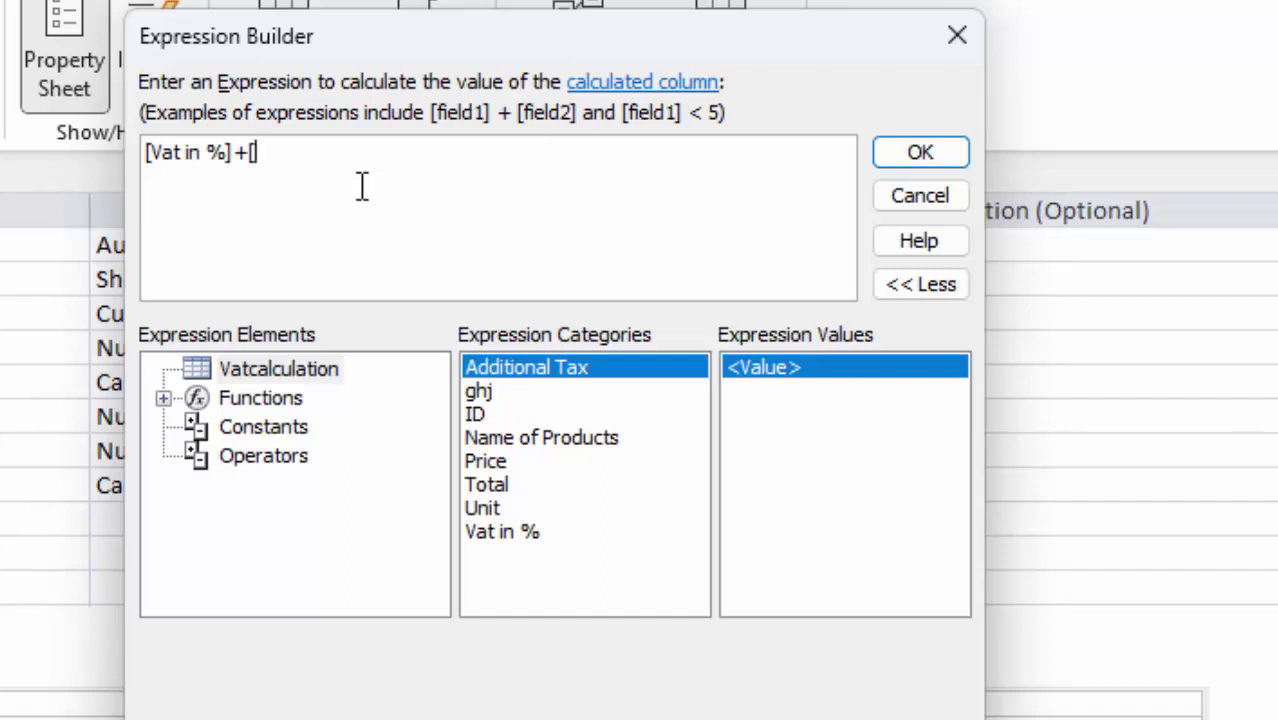
{"action": "type", "text": "A"}
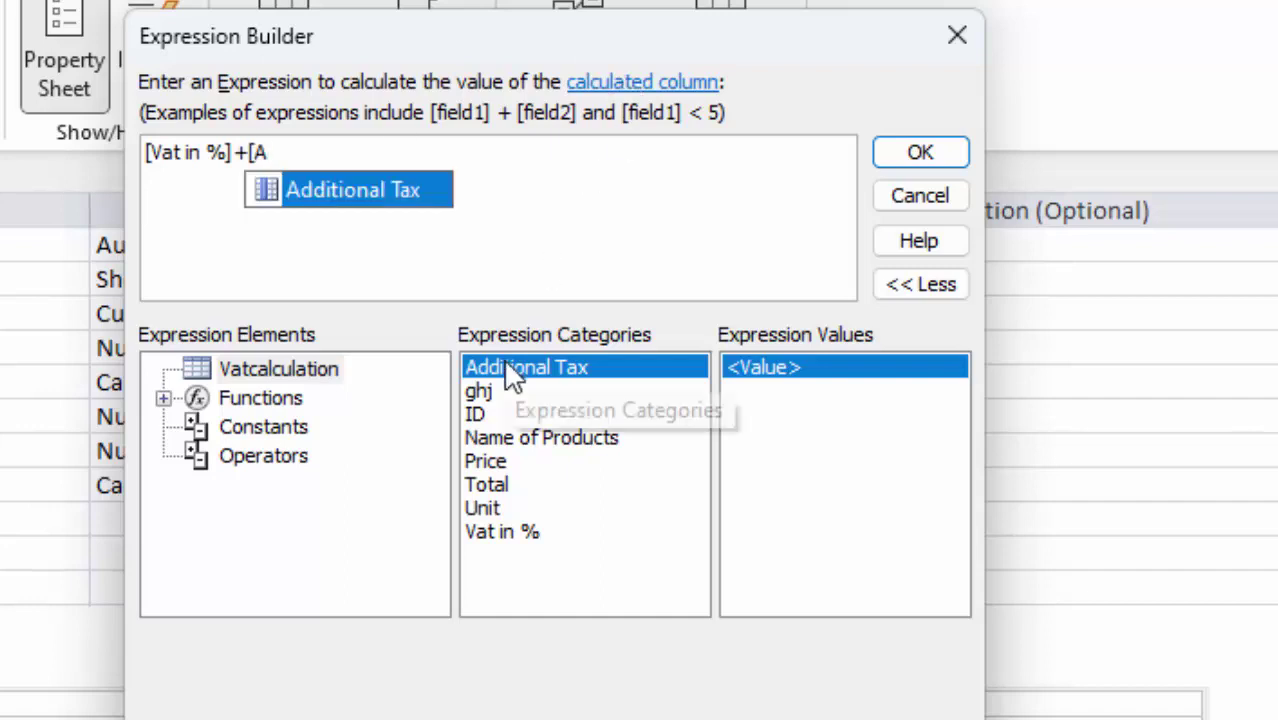
{"action": "key", "text": "Tab"}
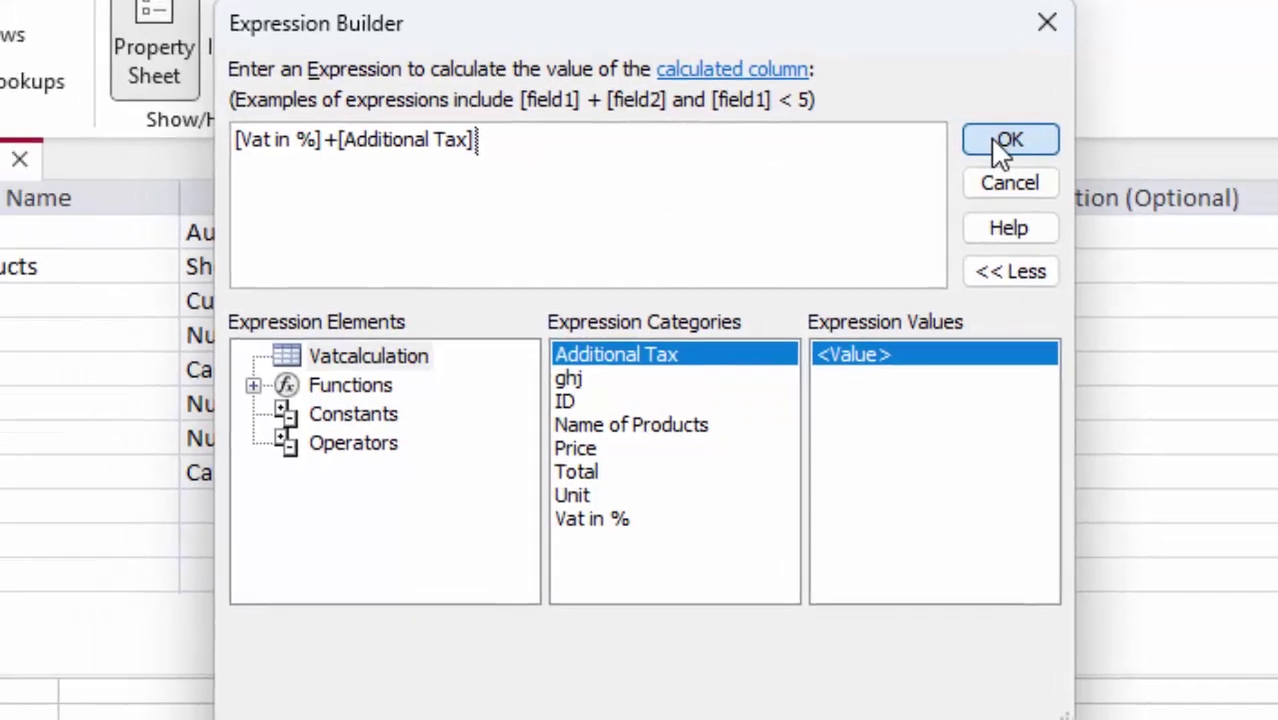
{"action": "left_click", "coordinate": [920, 152]}
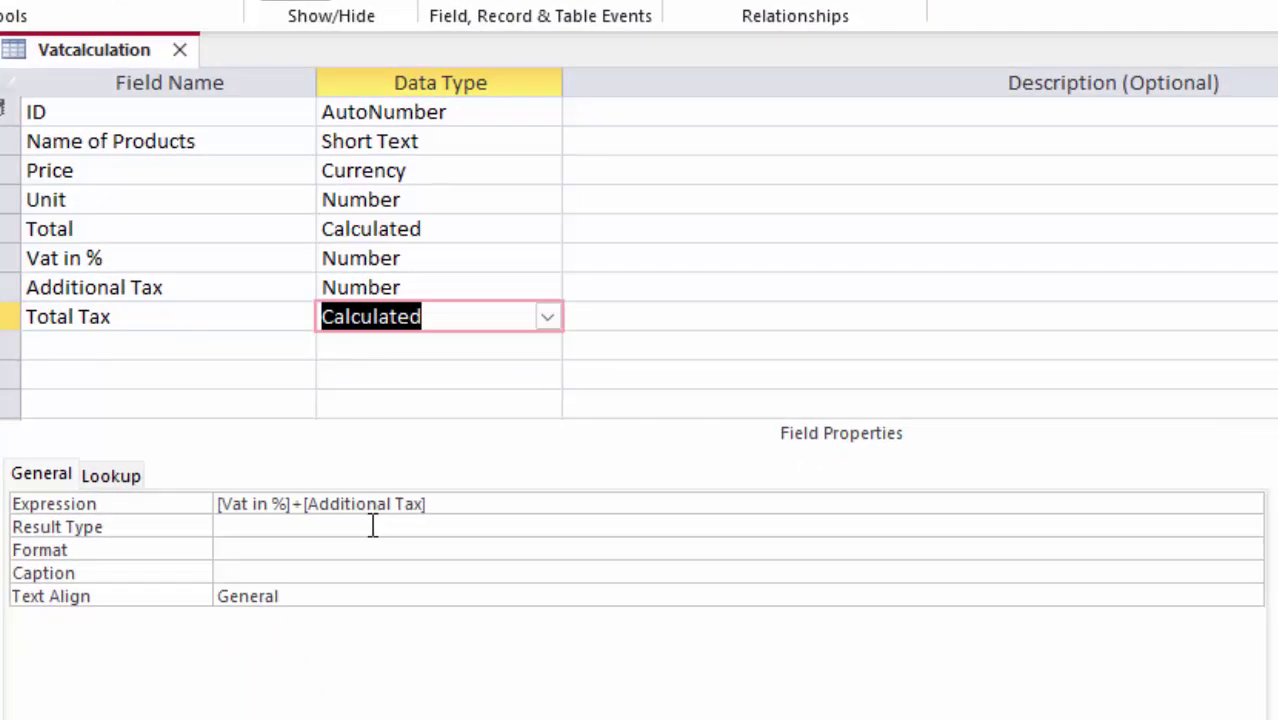
Step: Set the Total Tax field's Format to Percent and verify it in the Zoom box
{"action": "left_click", "coordinate": [364, 547]}
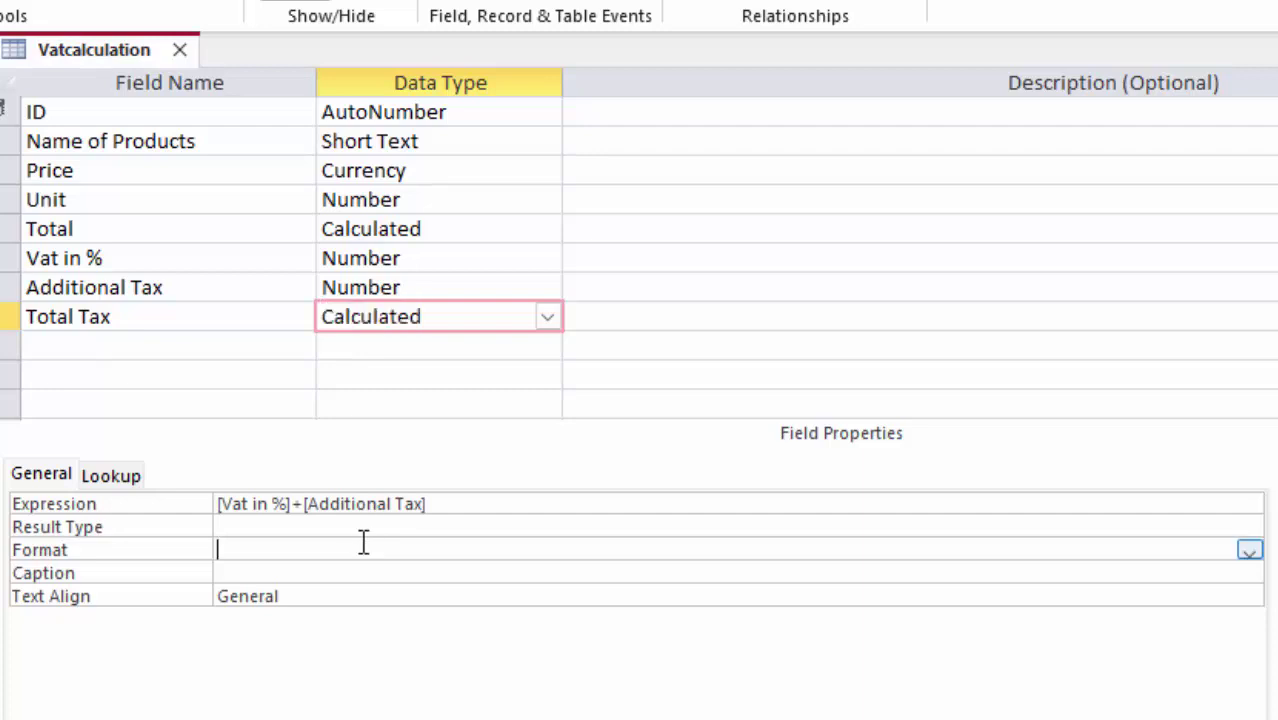
{"action": "left_click", "coordinate": [1249, 551]}
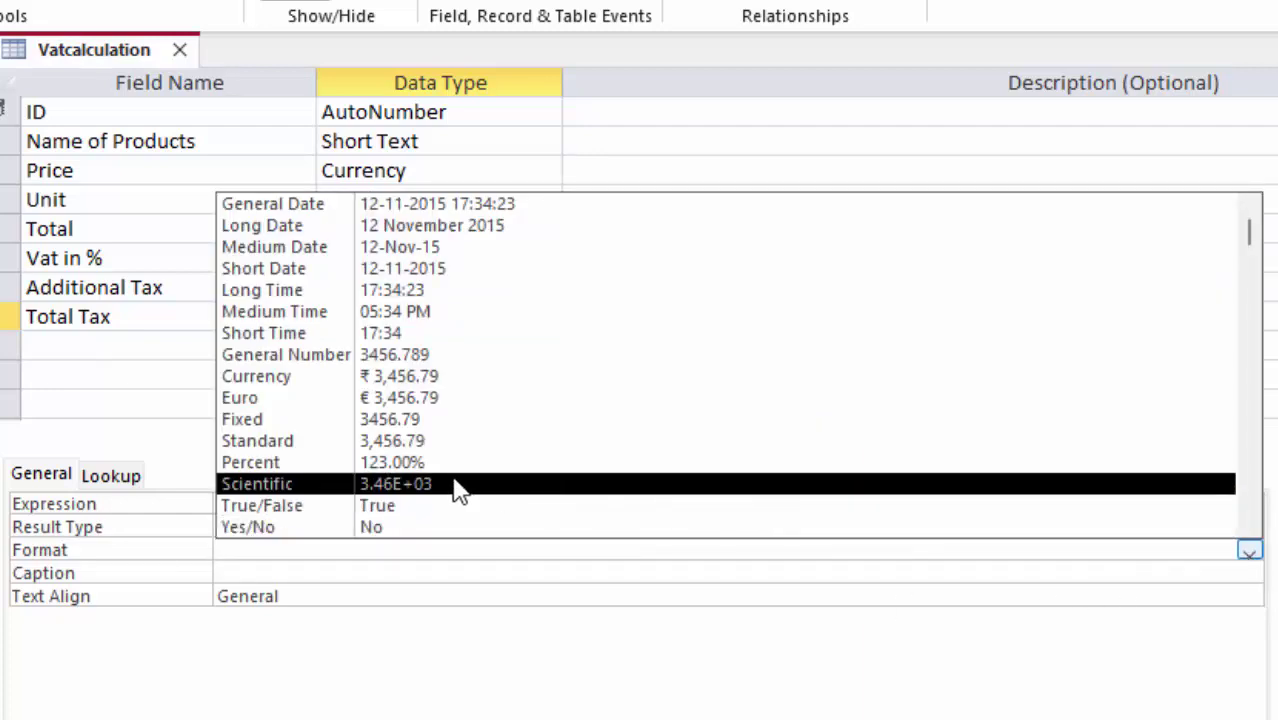
{"action": "left_click", "coordinate": [388, 462]}
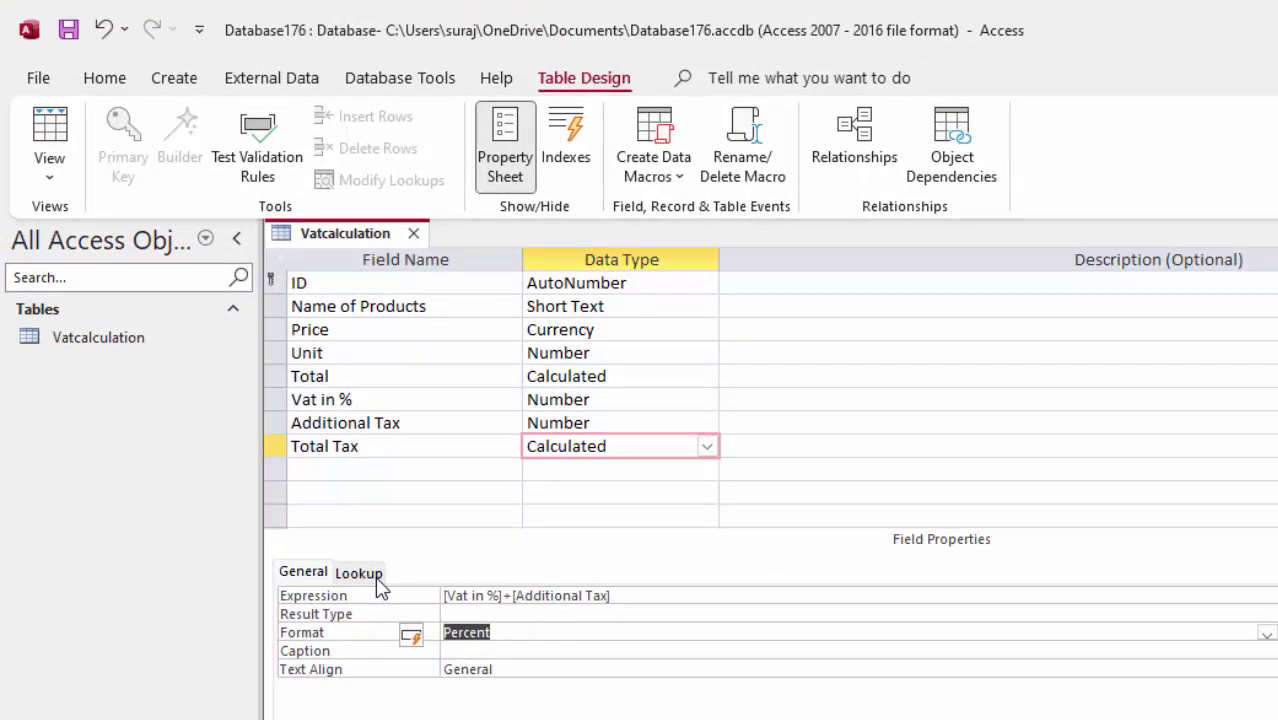
{"action": "right_click", "coordinate": [538, 626]}
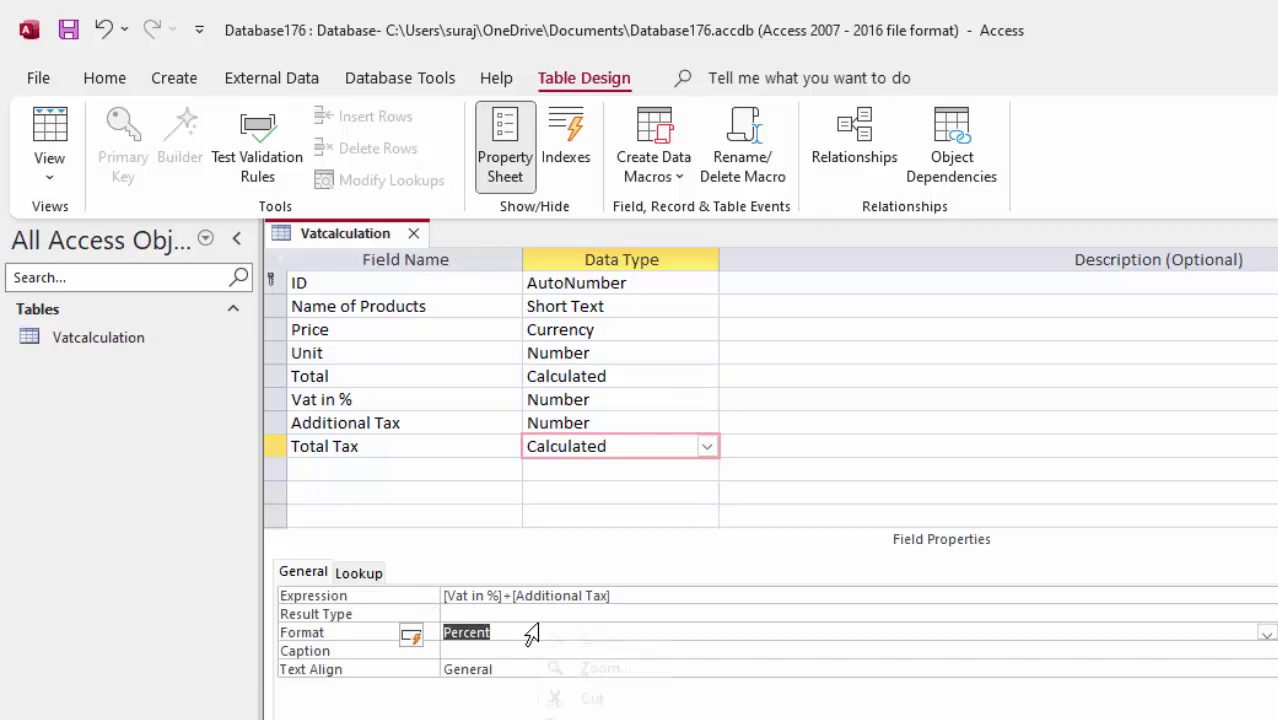
{"action": "left_click", "coordinate": [590, 668]}
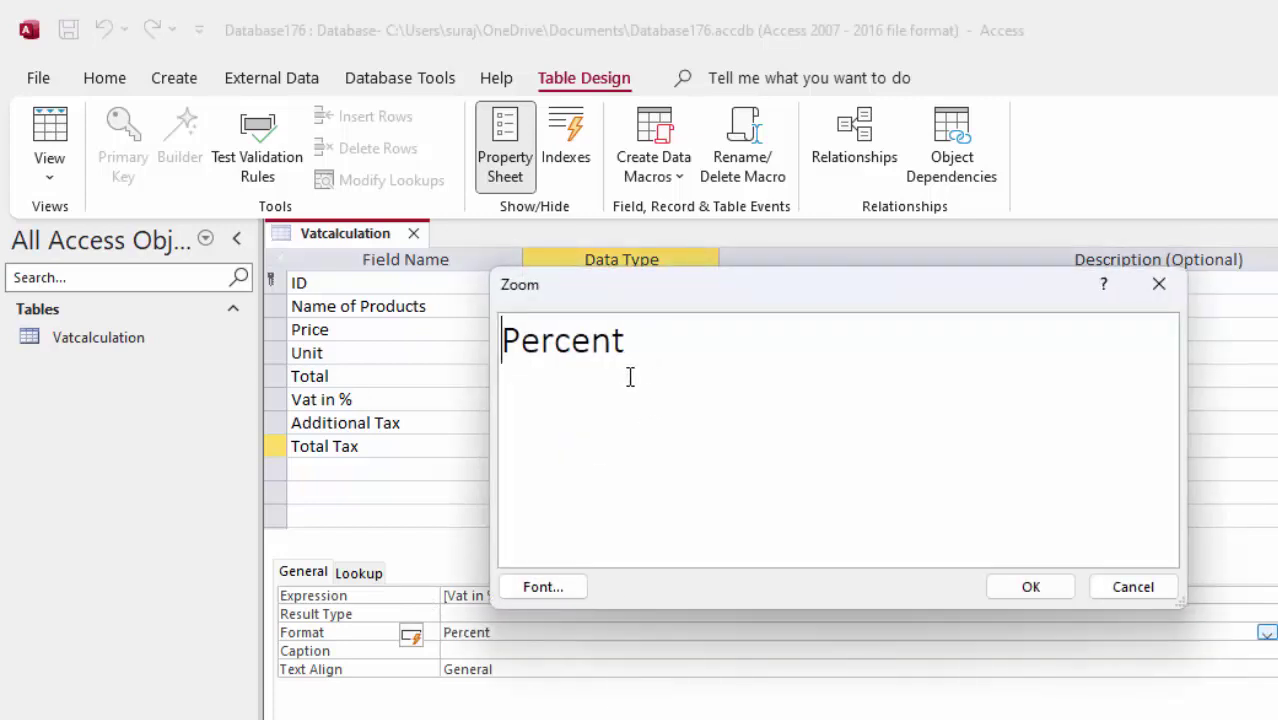
{"action": "left_click", "coordinate": [1027, 586]}
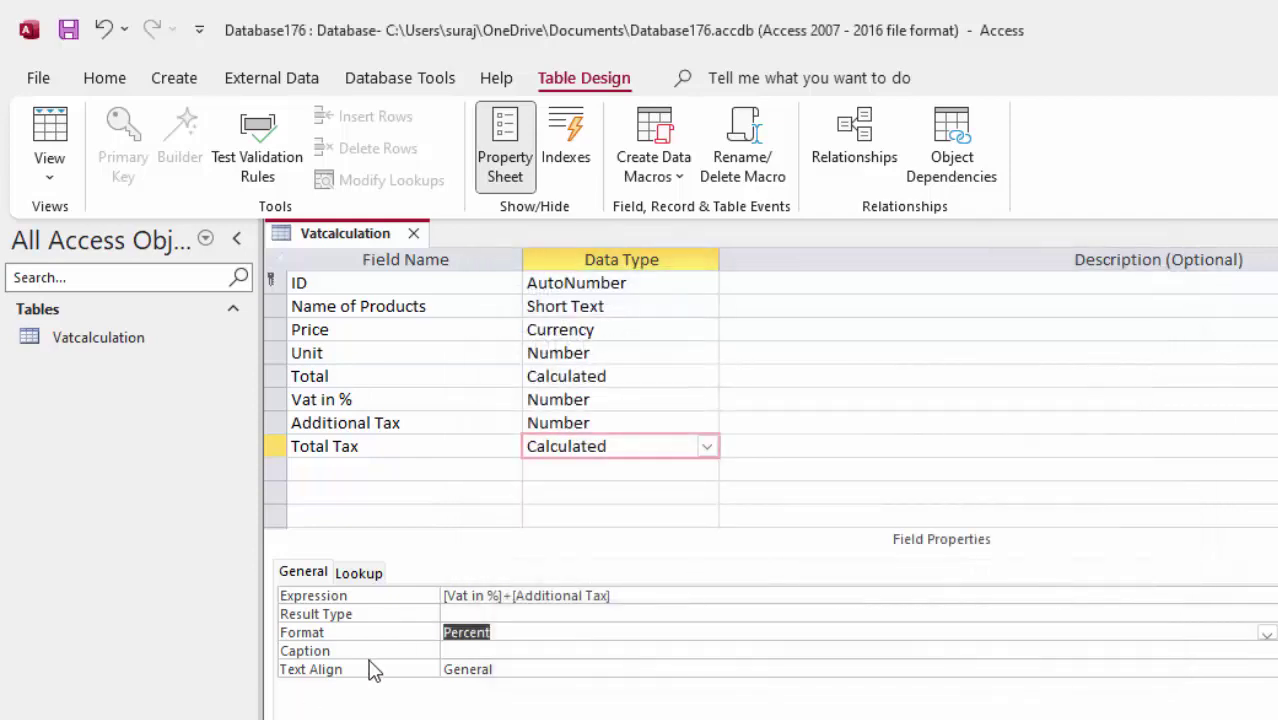
Step: Save the table, switch to Datasheet view and enter a Camera record name
{"action": "left_click", "coordinate": [50, 145]}
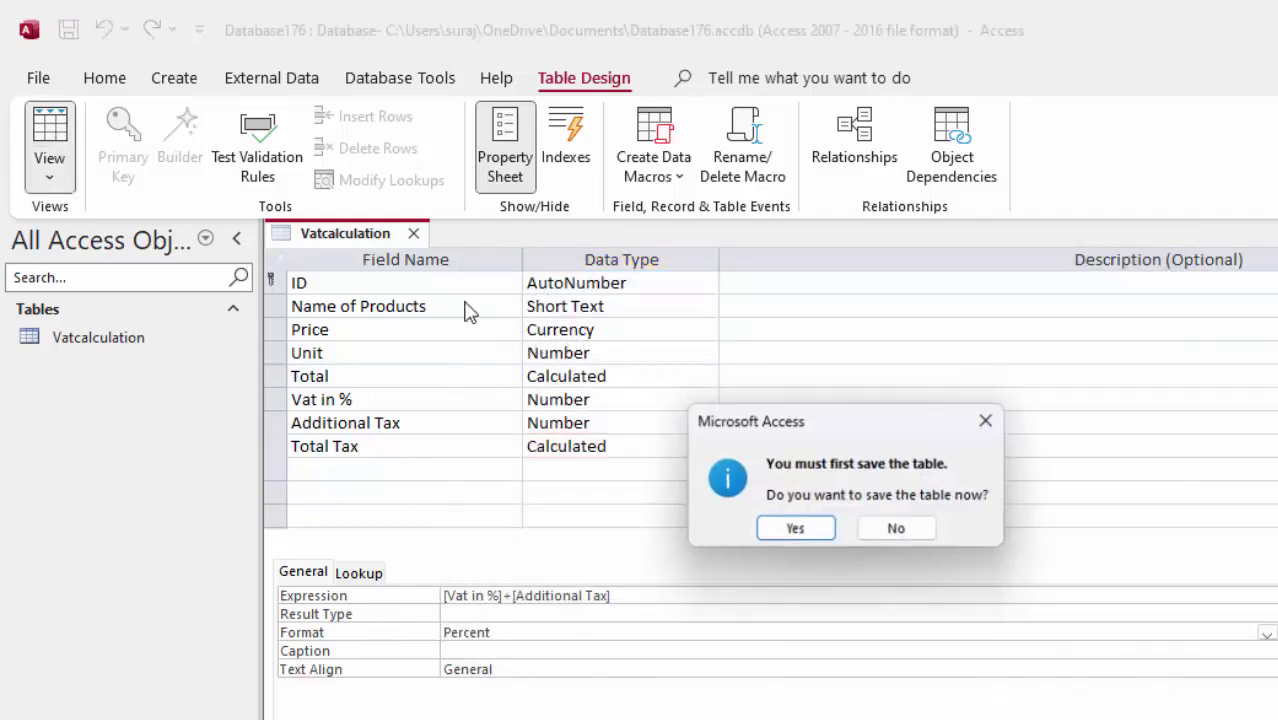
{"action": "left_click", "coordinate": [821, 531]}
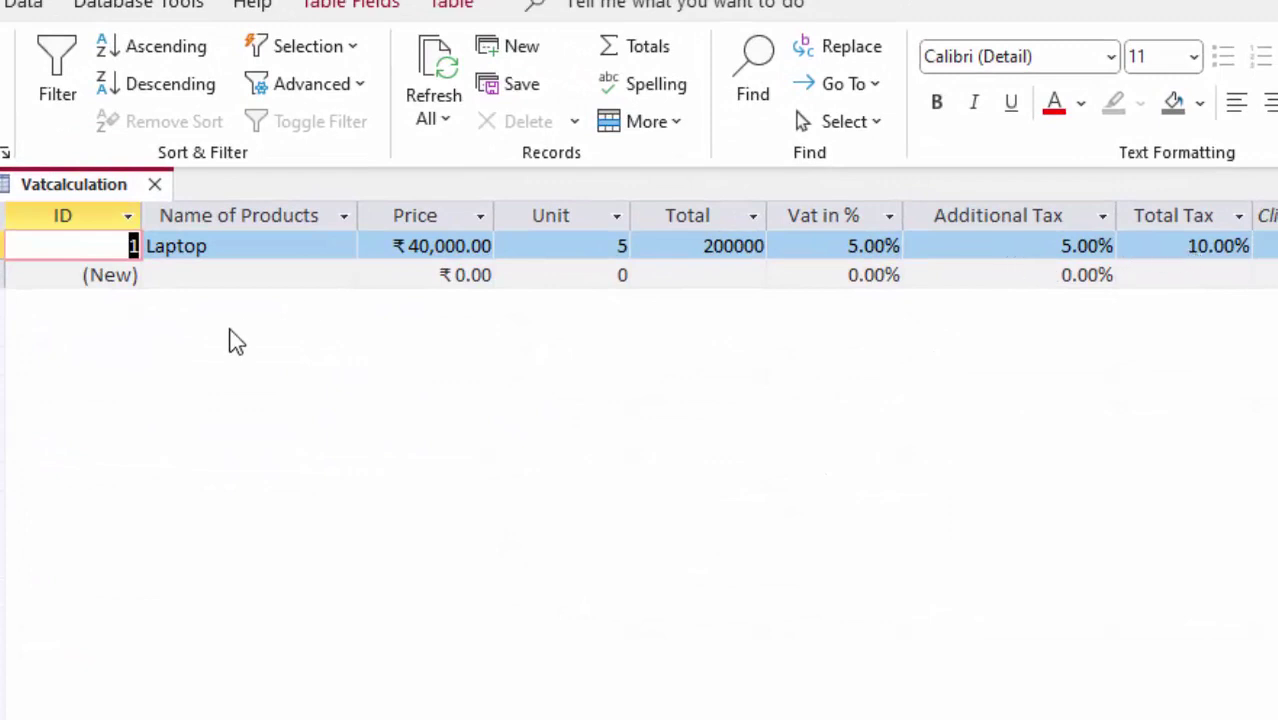
{"action": "left_click", "coordinate": [236, 278]}
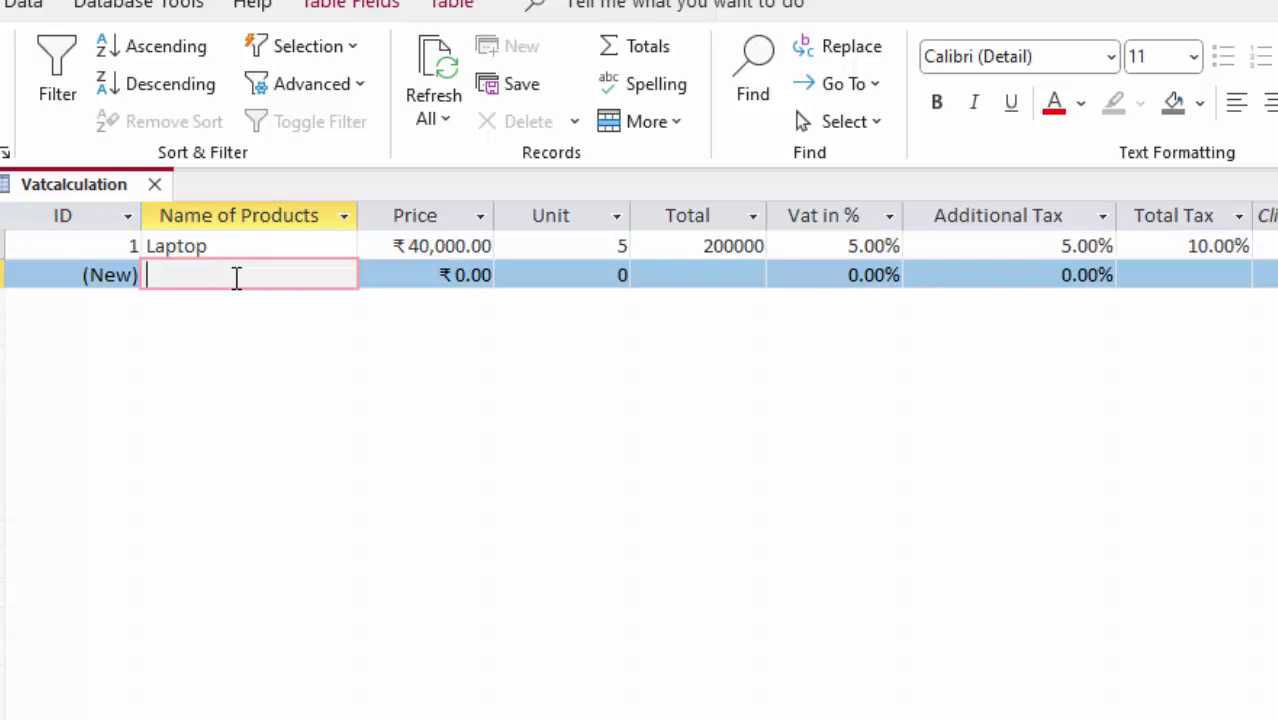
{"action": "type", "text": "Cam"}
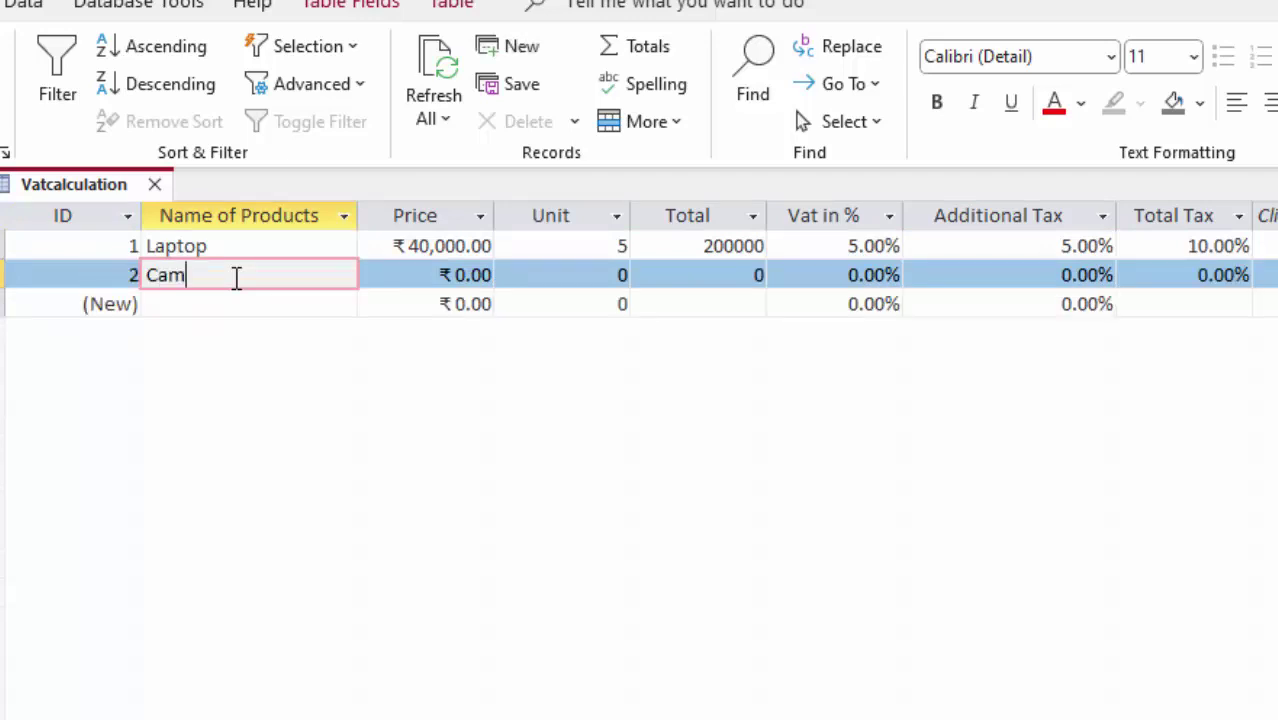
{"action": "type", "text": "er"}
{"action": "type", "text": "a"}
{"action": "key", "text": "Tab"}
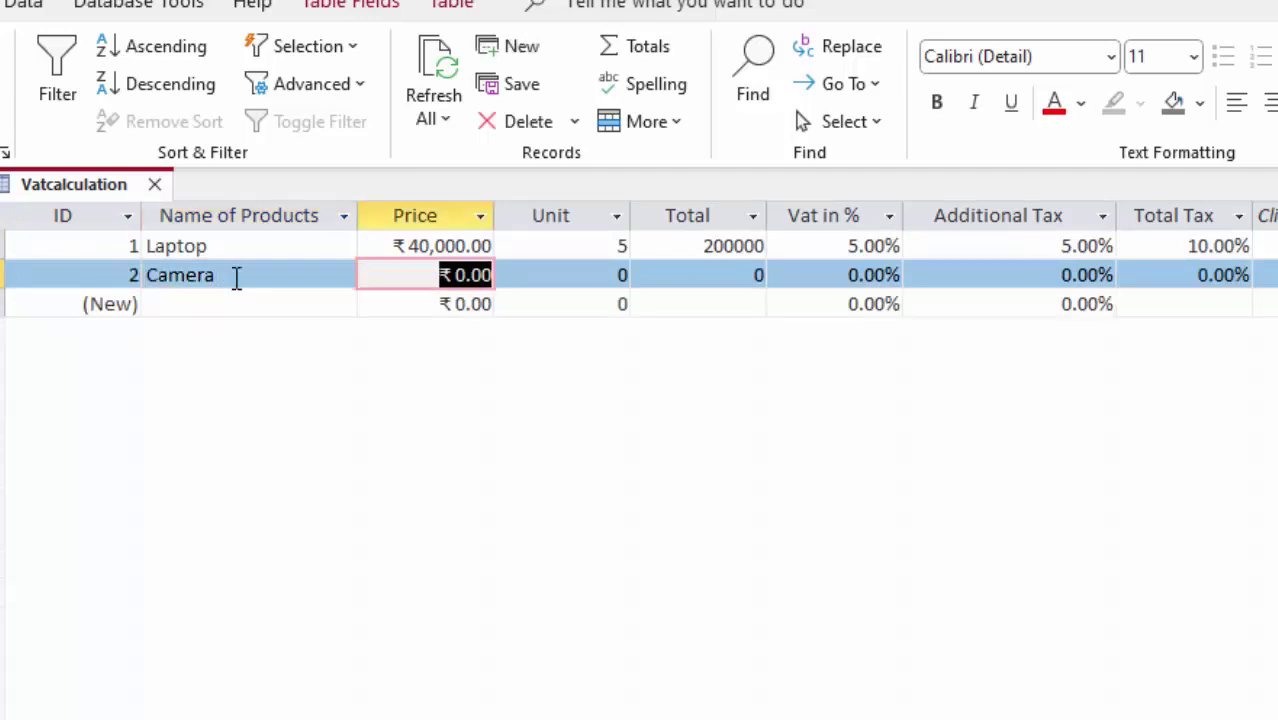
Step: Give Camera price 30,000, 6 units, 12% VAT and 3% additional tax
{"action": "type", "text": "30,00"}
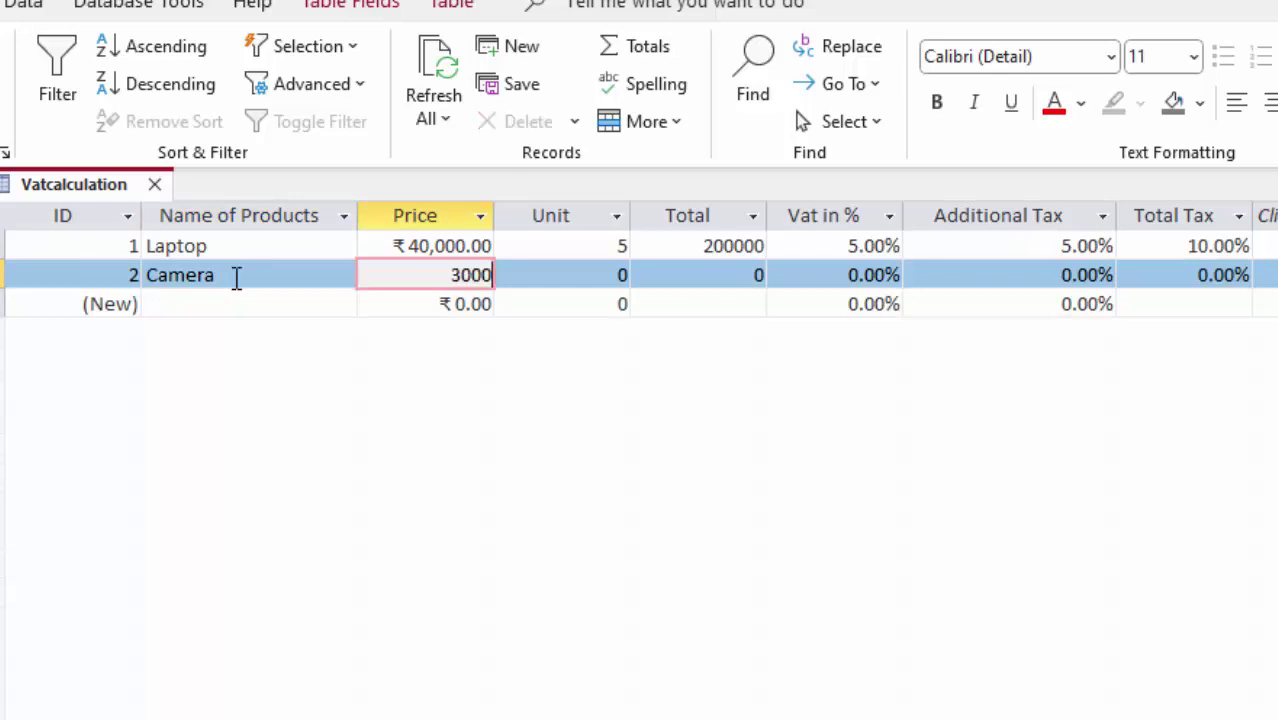
{"action": "type", "text": "0"}
{"action": "key", "text": "Tab"}
{"action": "type", "text": "6"}
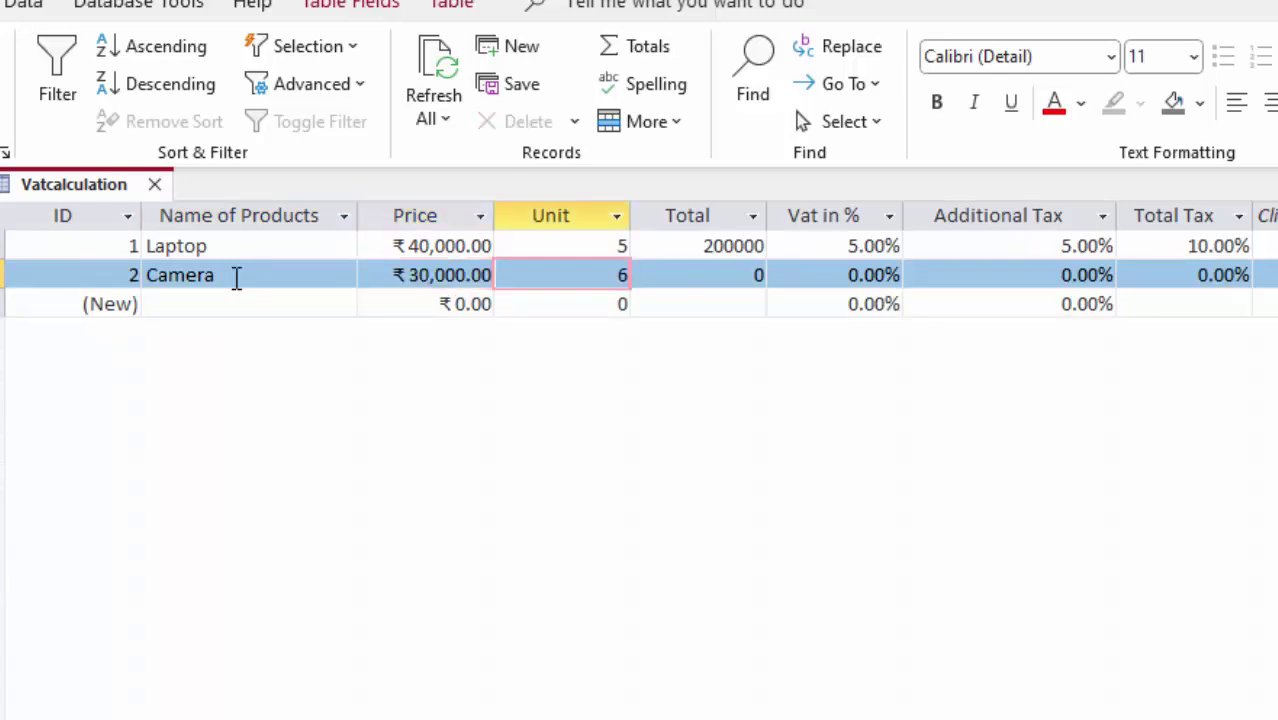
{"action": "key", "text": "Tab"}
{"action": "key", "text": "Tab"}
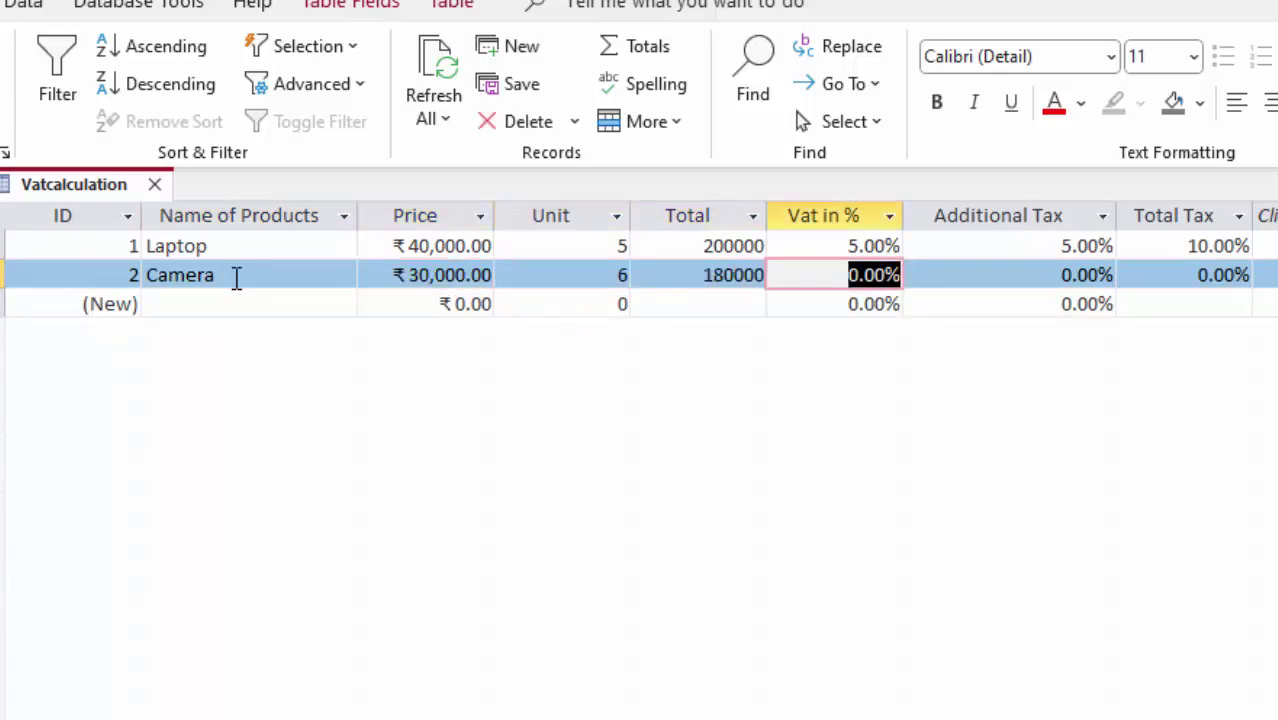
{"action": "type", "text": "12"}
{"action": "key", "text": "Tab"}
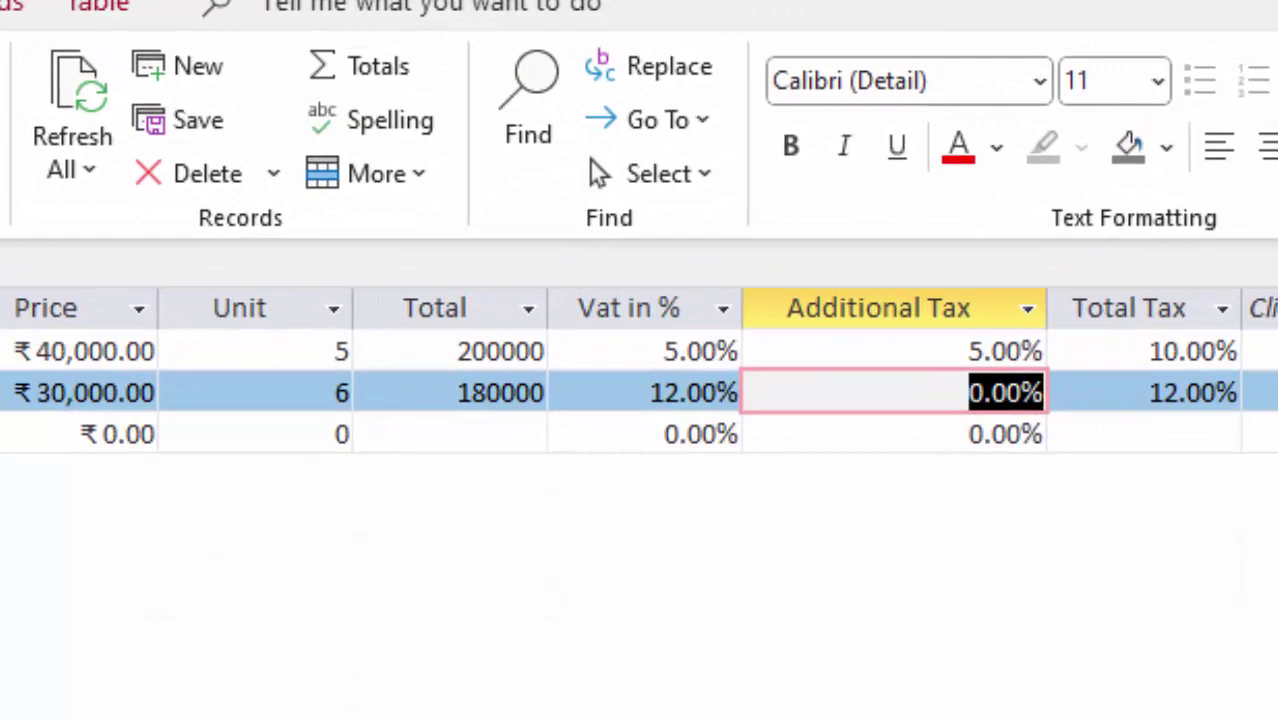
{"action": "type", "text": "3"}
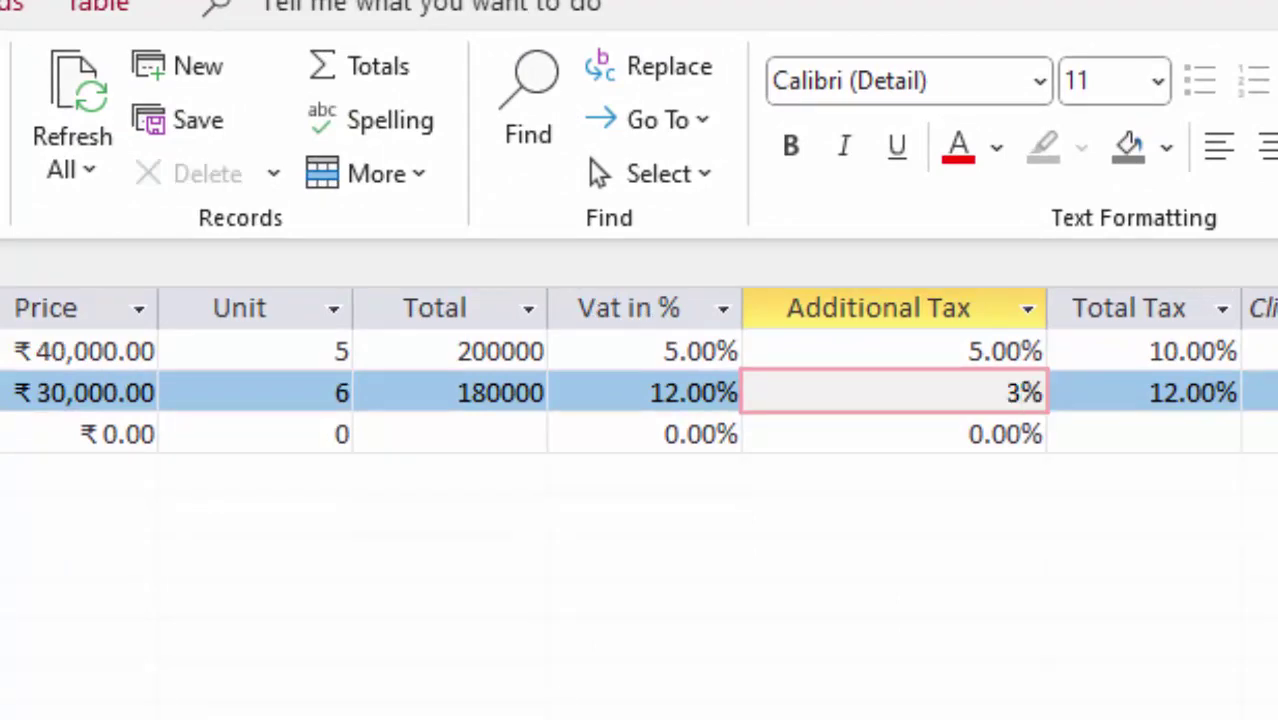
{"action": "key", "text": "Tab"}
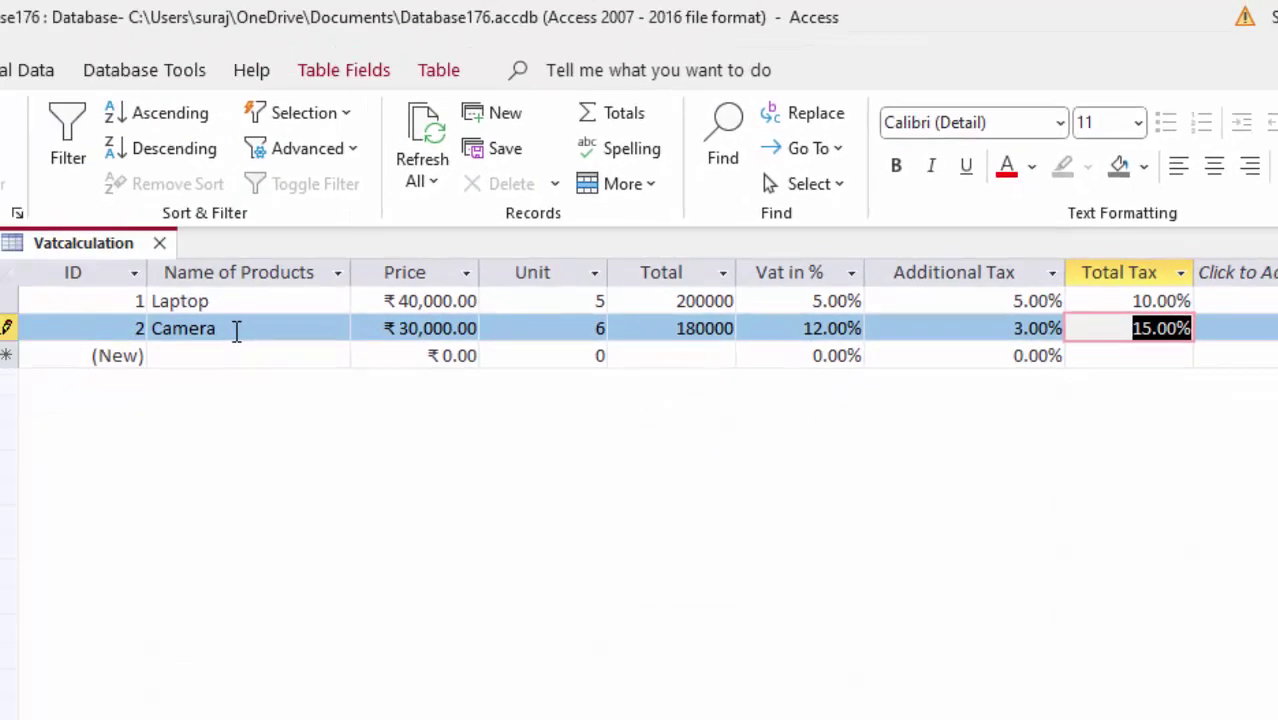
{"action": "key", "text": "Tab"}
{"action": "key", "text": "Tab"}
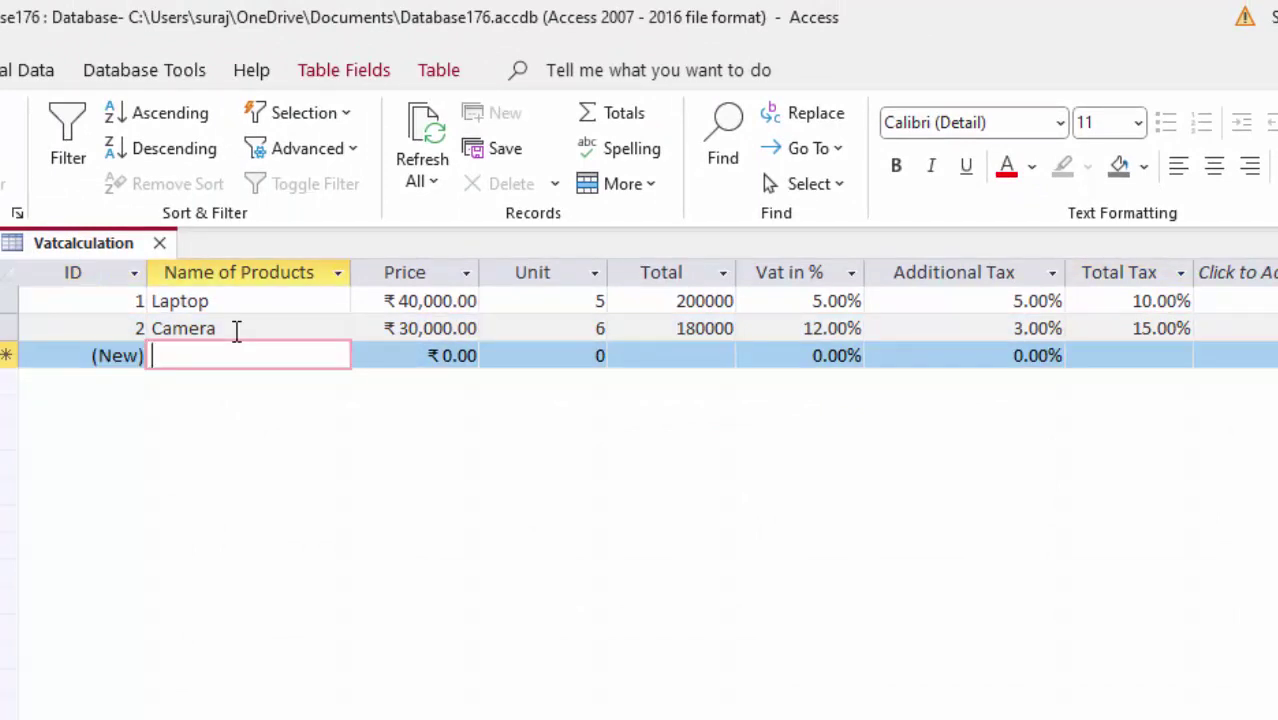
Step: Enter Mouse at ₹230.00 with 56 units, 10% VAT and 2% additional tax
{"action": "type", "text": "Mouse"}
{"action": "key", "text": "Tab"}
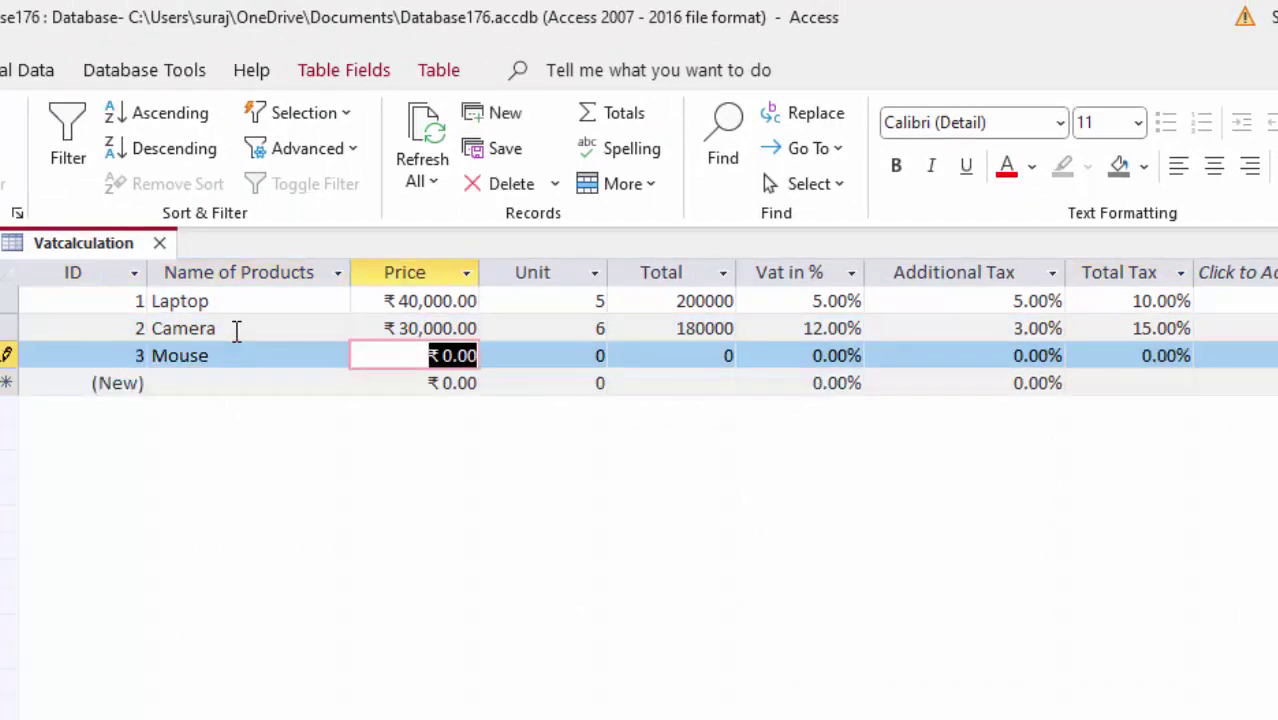
{"action": "type", "text": "230"}
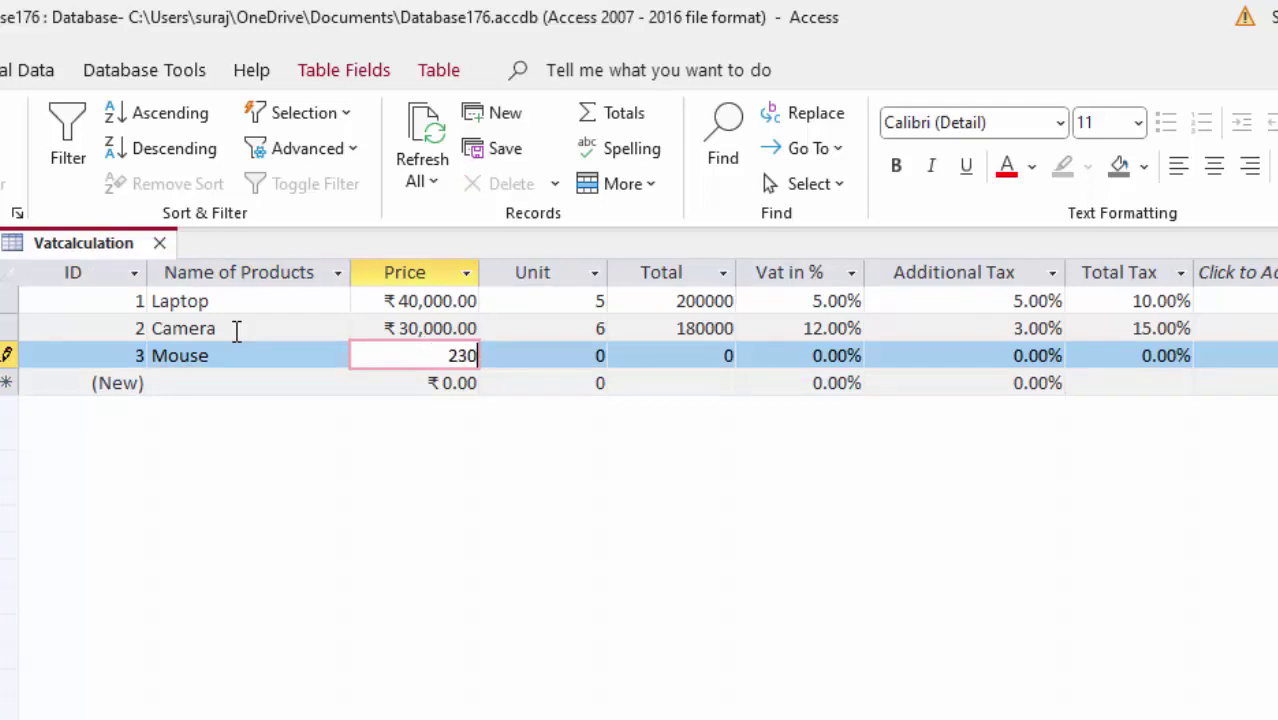
{"action": "key", "text": "Tab"}
{"action": "type", "text": "56"}
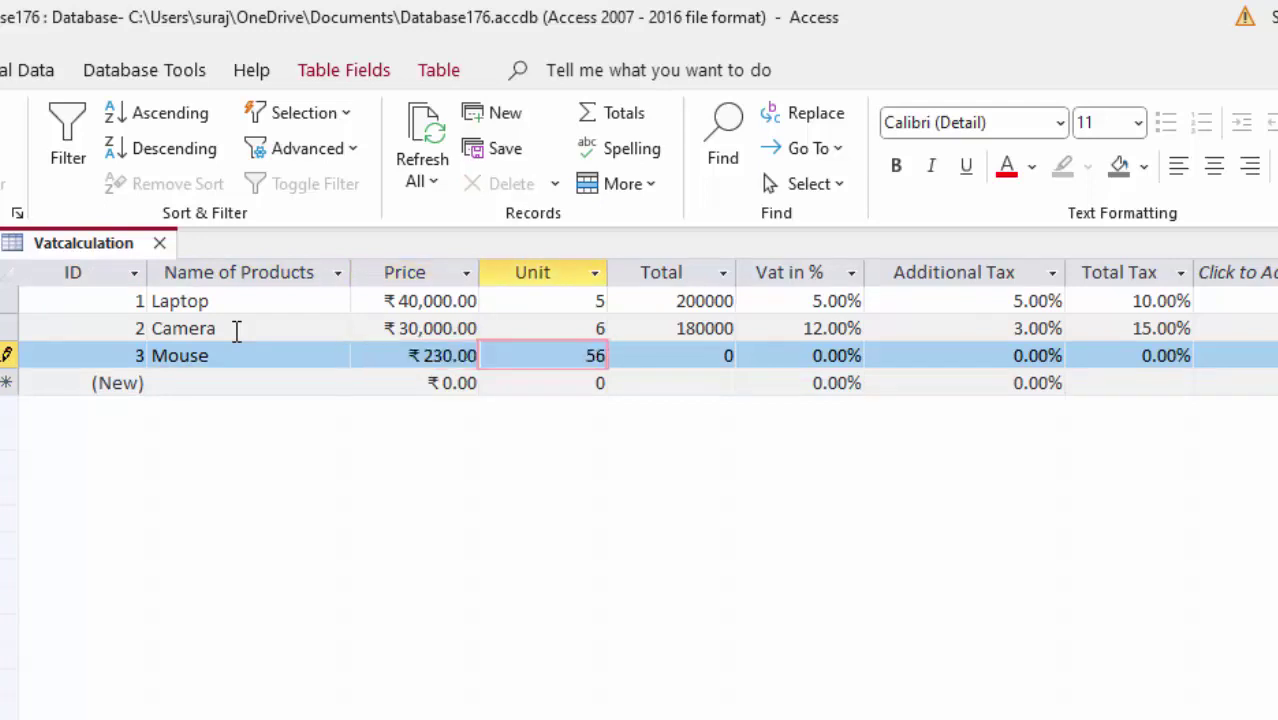
{"action": "key", "text": "Tab"}
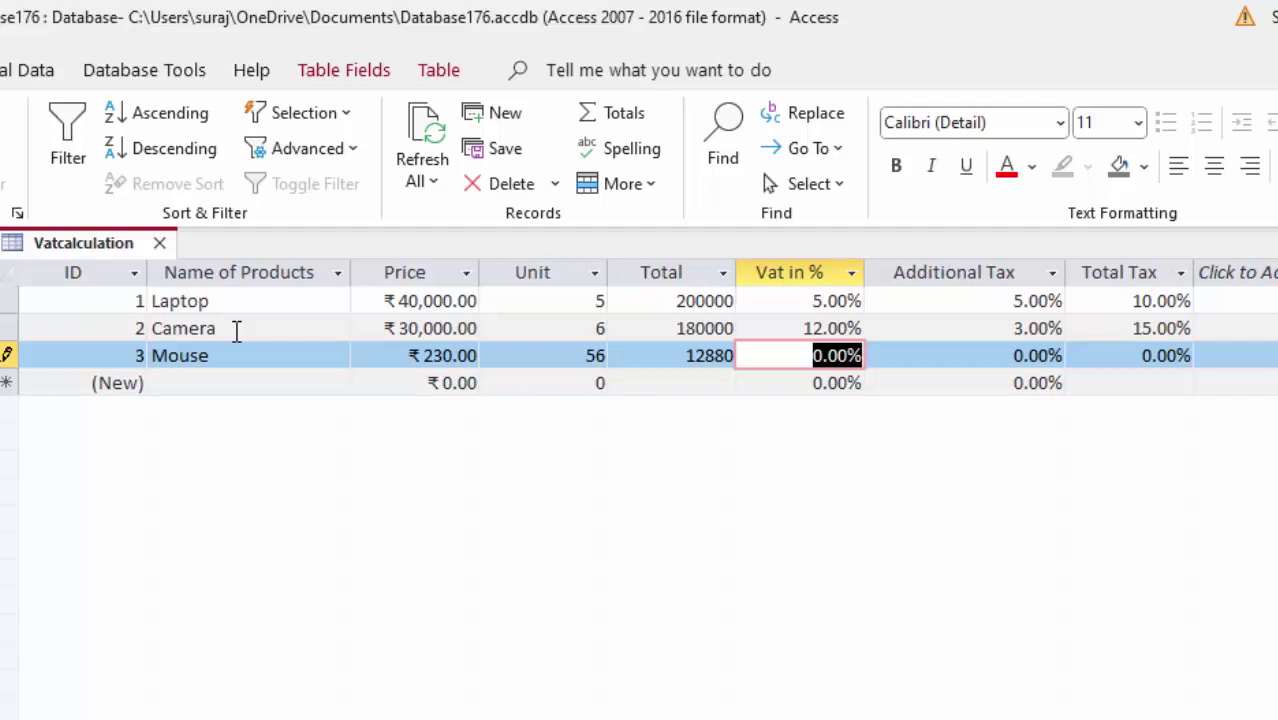
{"action": "type", "text": "10"}
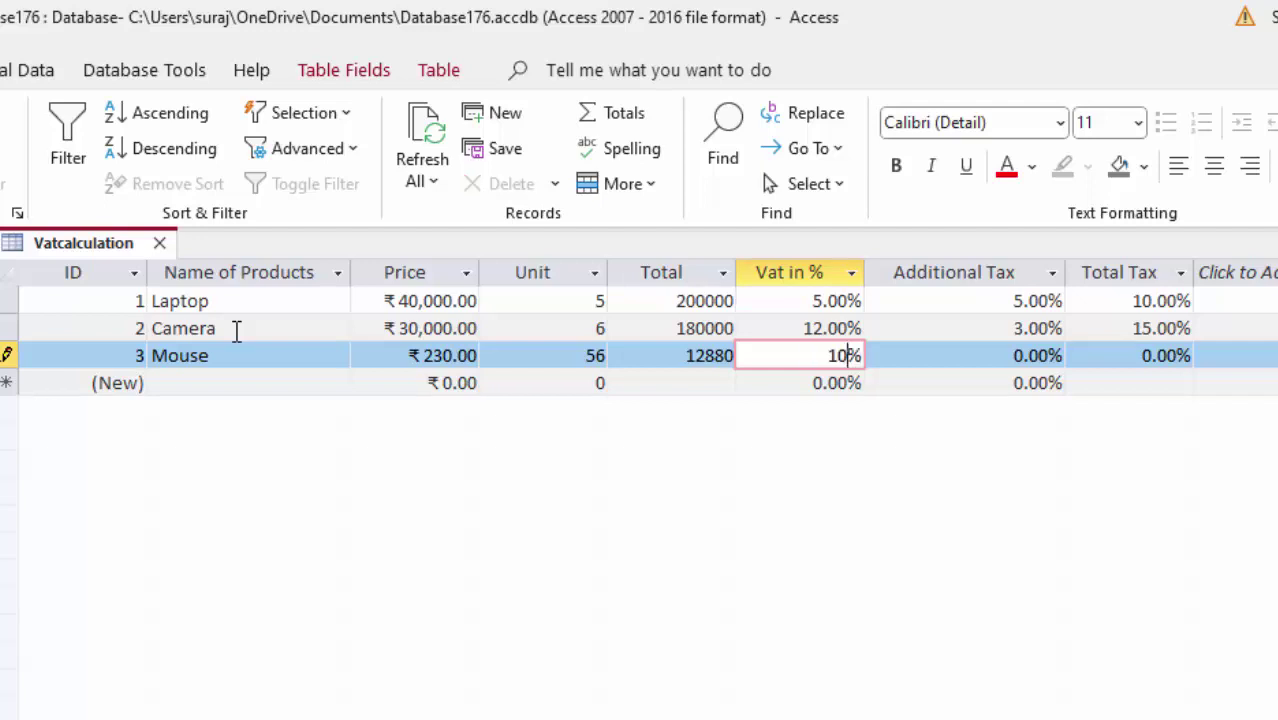
{"action": "key", "text": "Tab"}
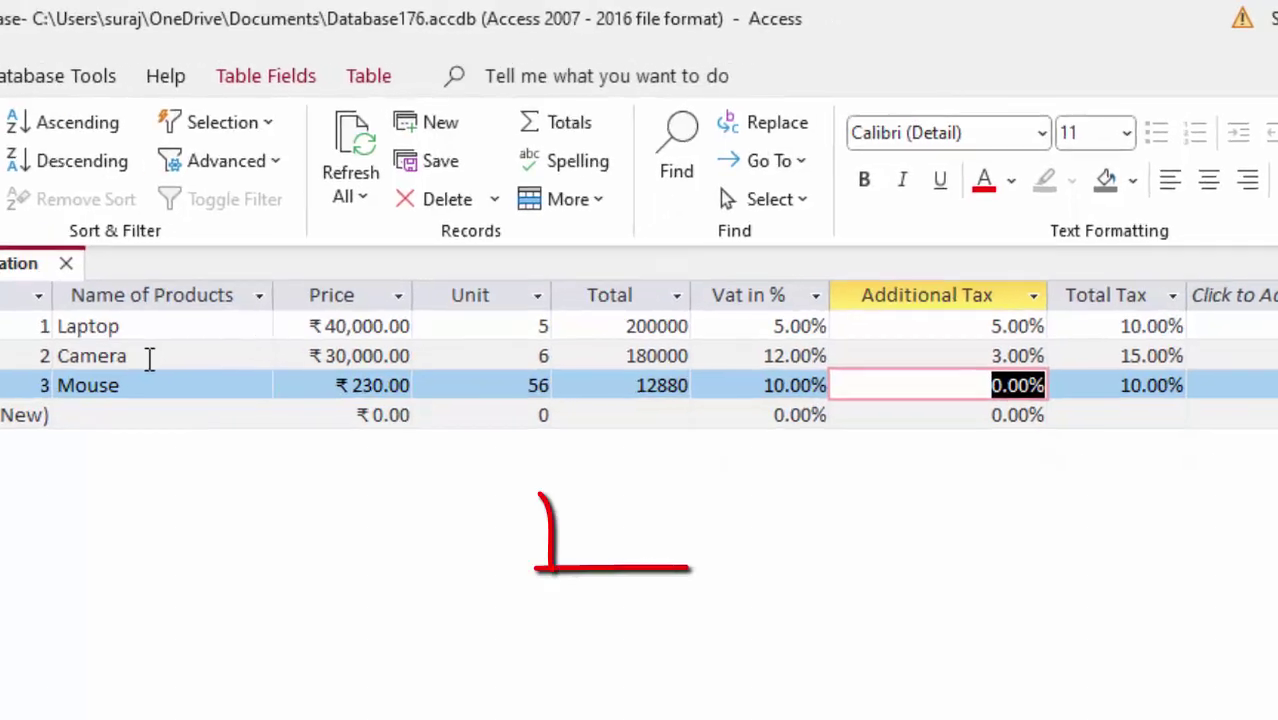
{"action": "type", "text": "2"}
{"action": "key", "text": "Tab"}
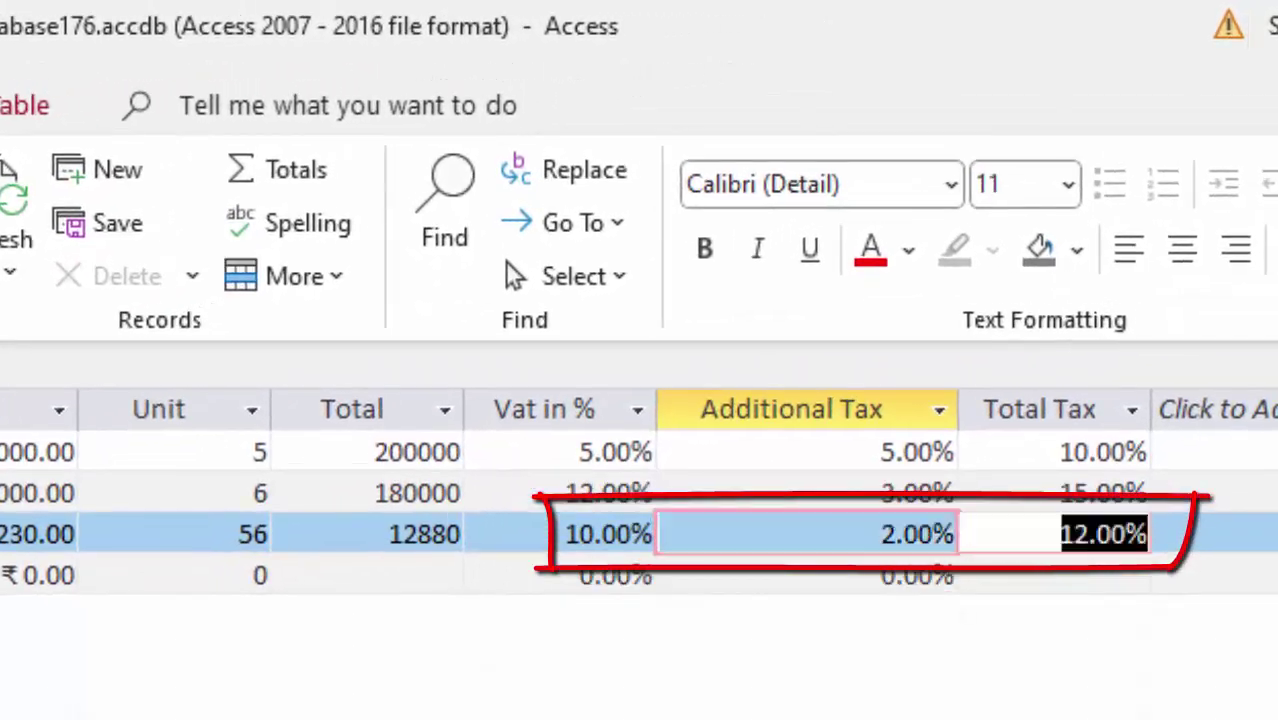